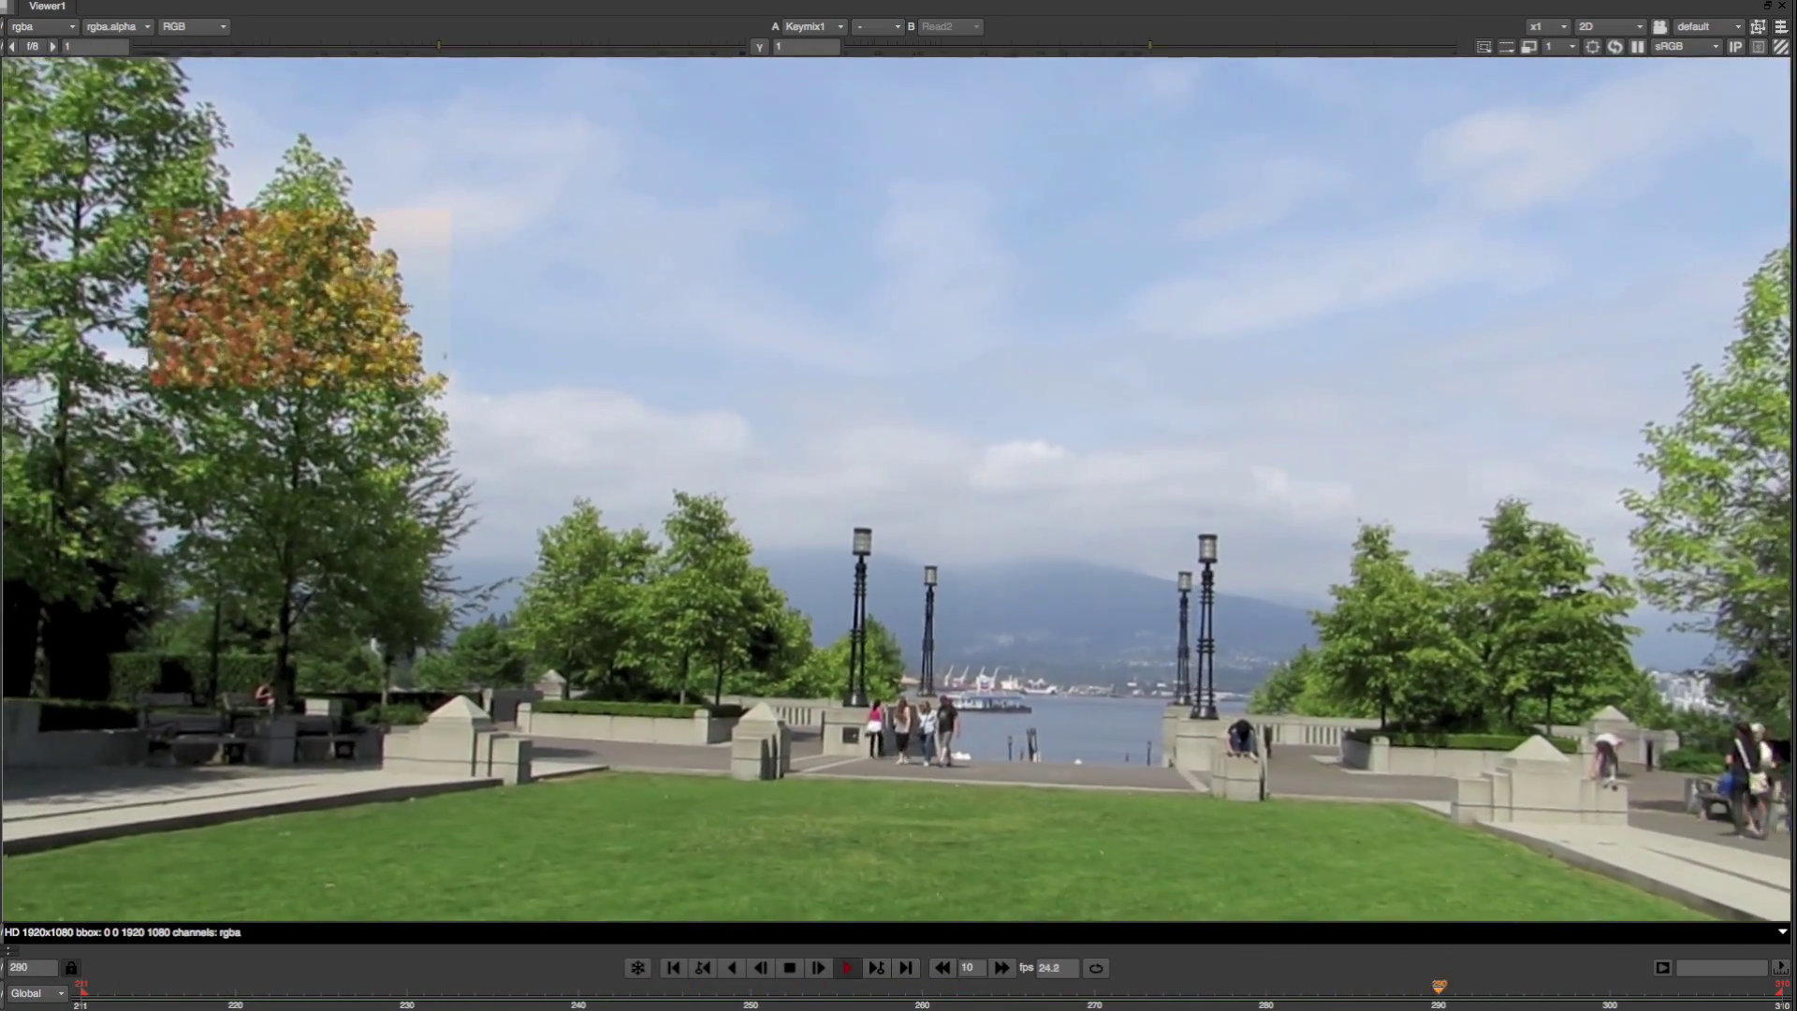
# - View the second and third tree colour-change results in turn on the playing harbour plate
pyautogui.press('2')
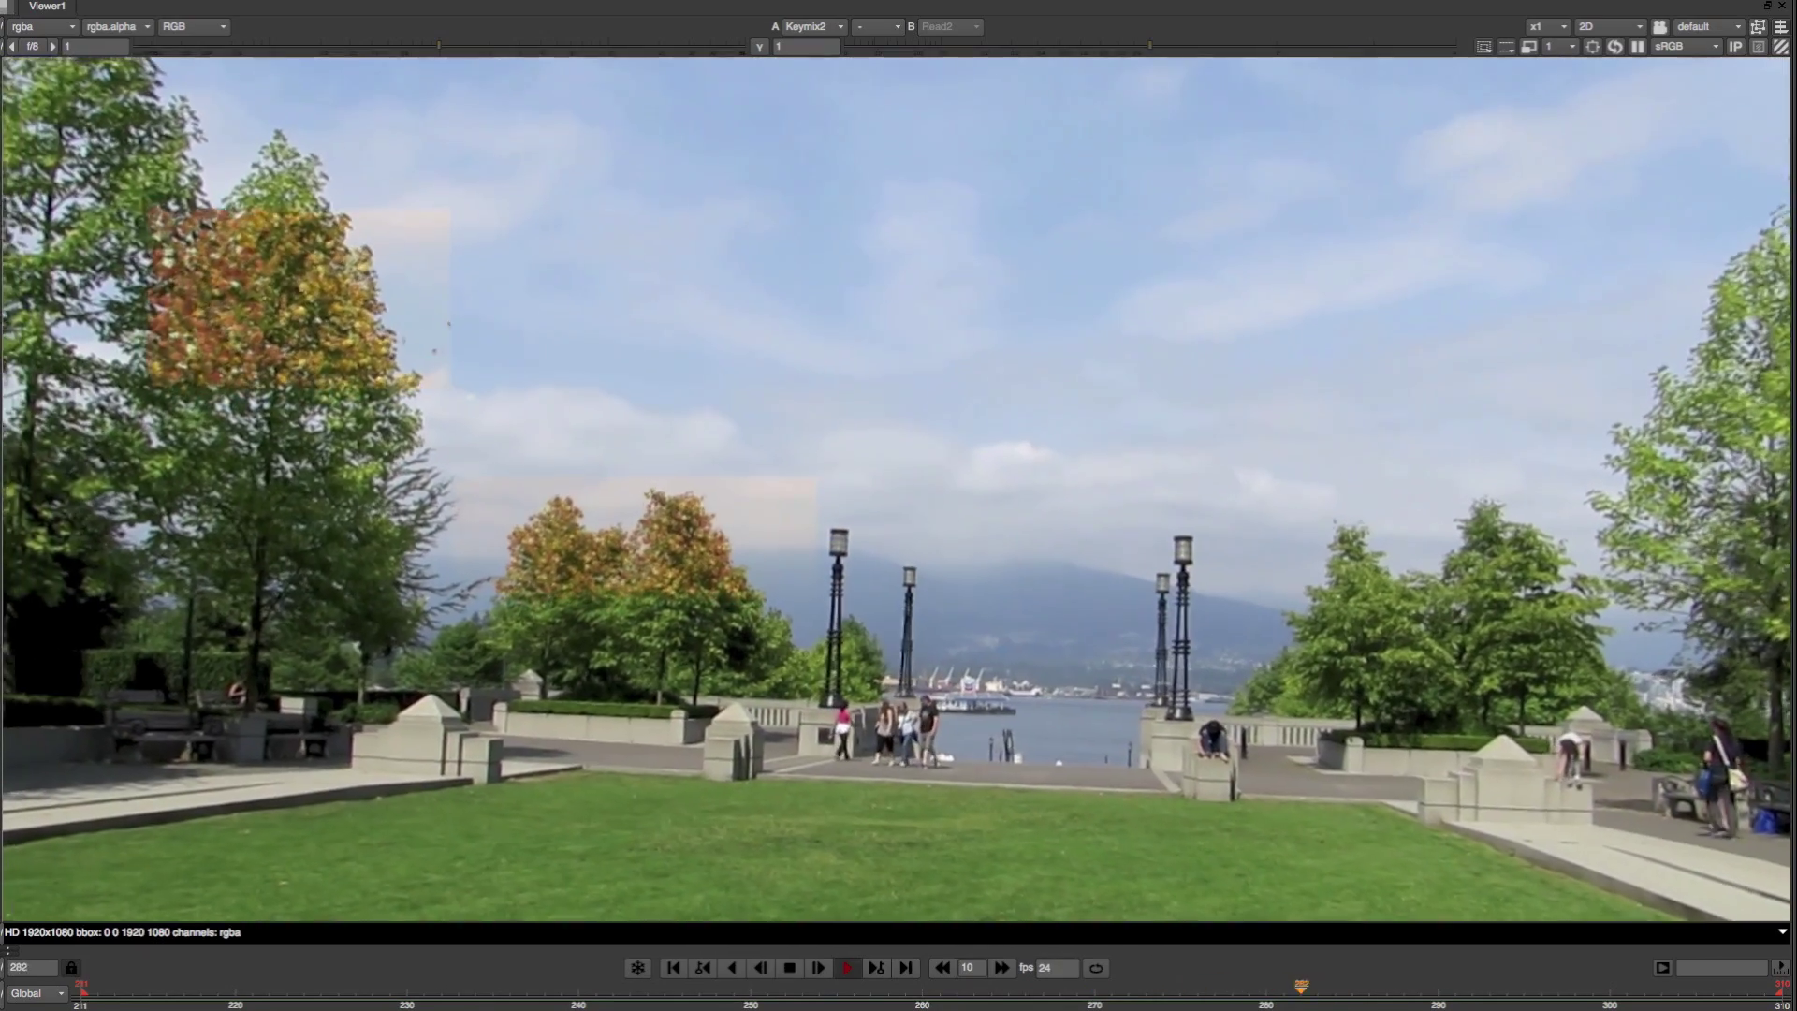
pyautogui.press('3')
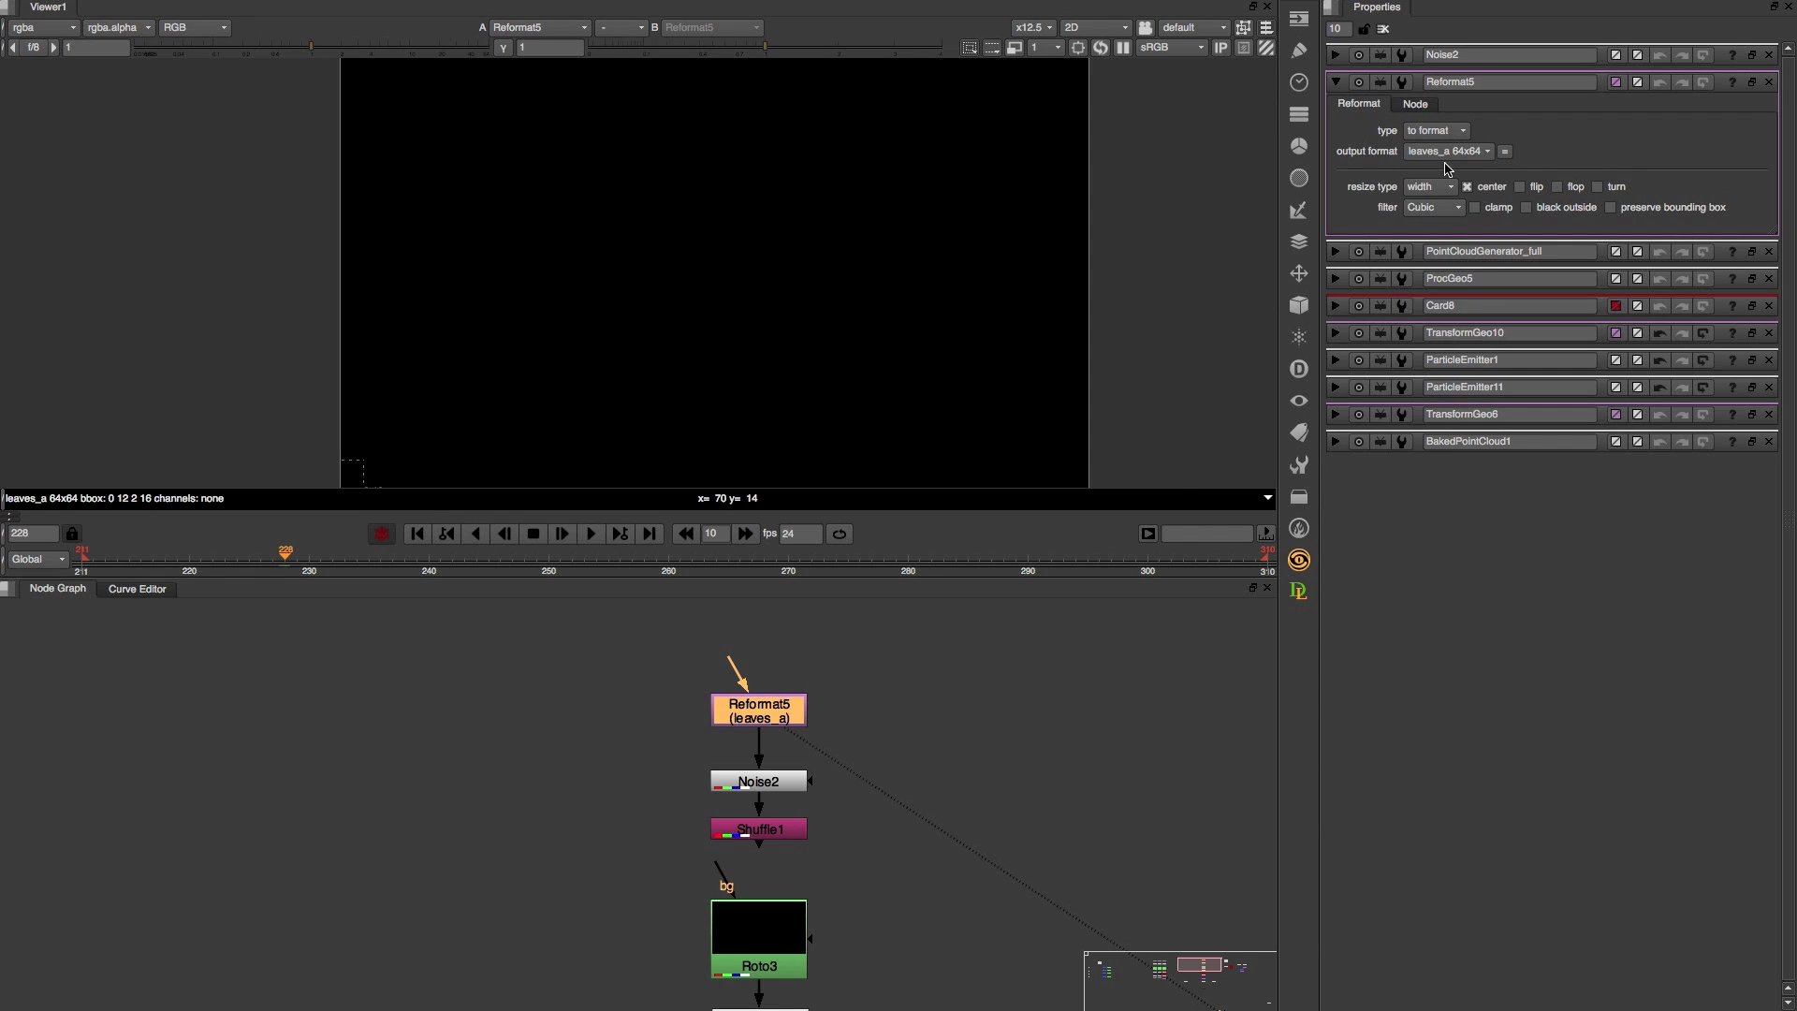
# - View the Noise2 texture with its properties open, and connect Roto3's bg input to Shuffle1 to display the leaf cut-out
pyautogui.doubleClick(797, 786)
pyautogui.press('1')
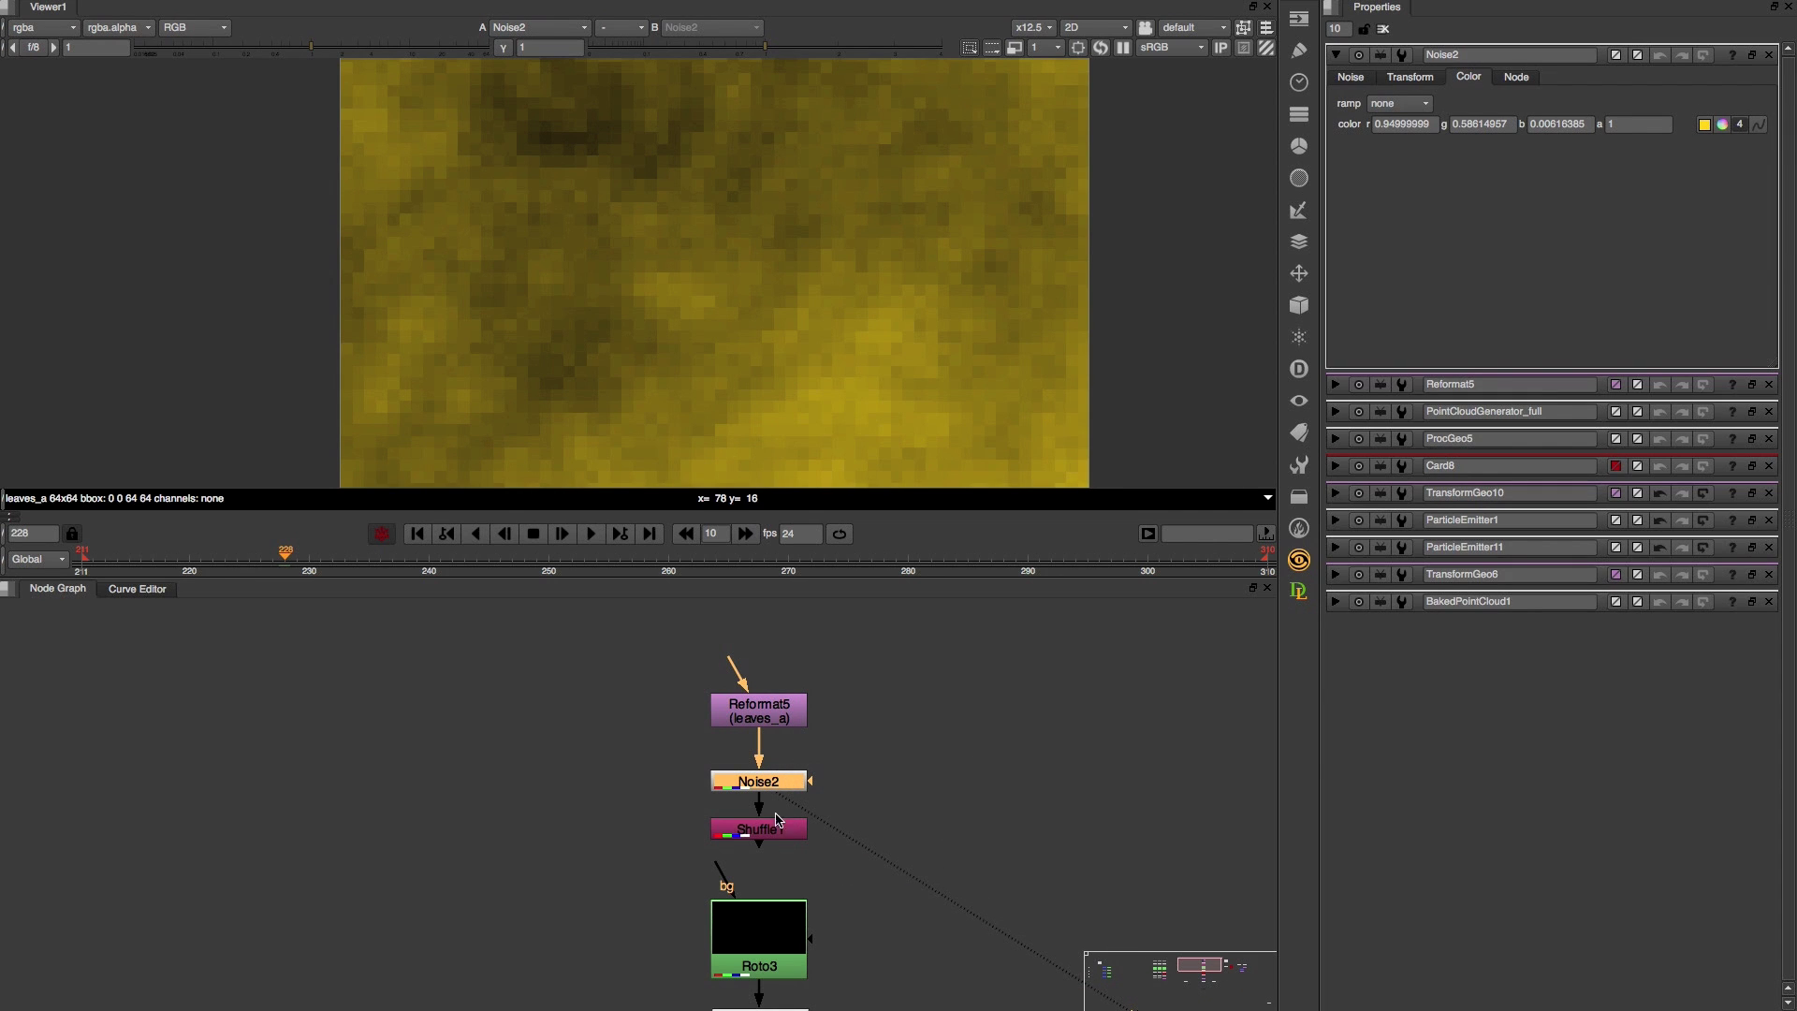
pyautogui.click(747, 923)
pyautogui.doubleClick(759, 922)
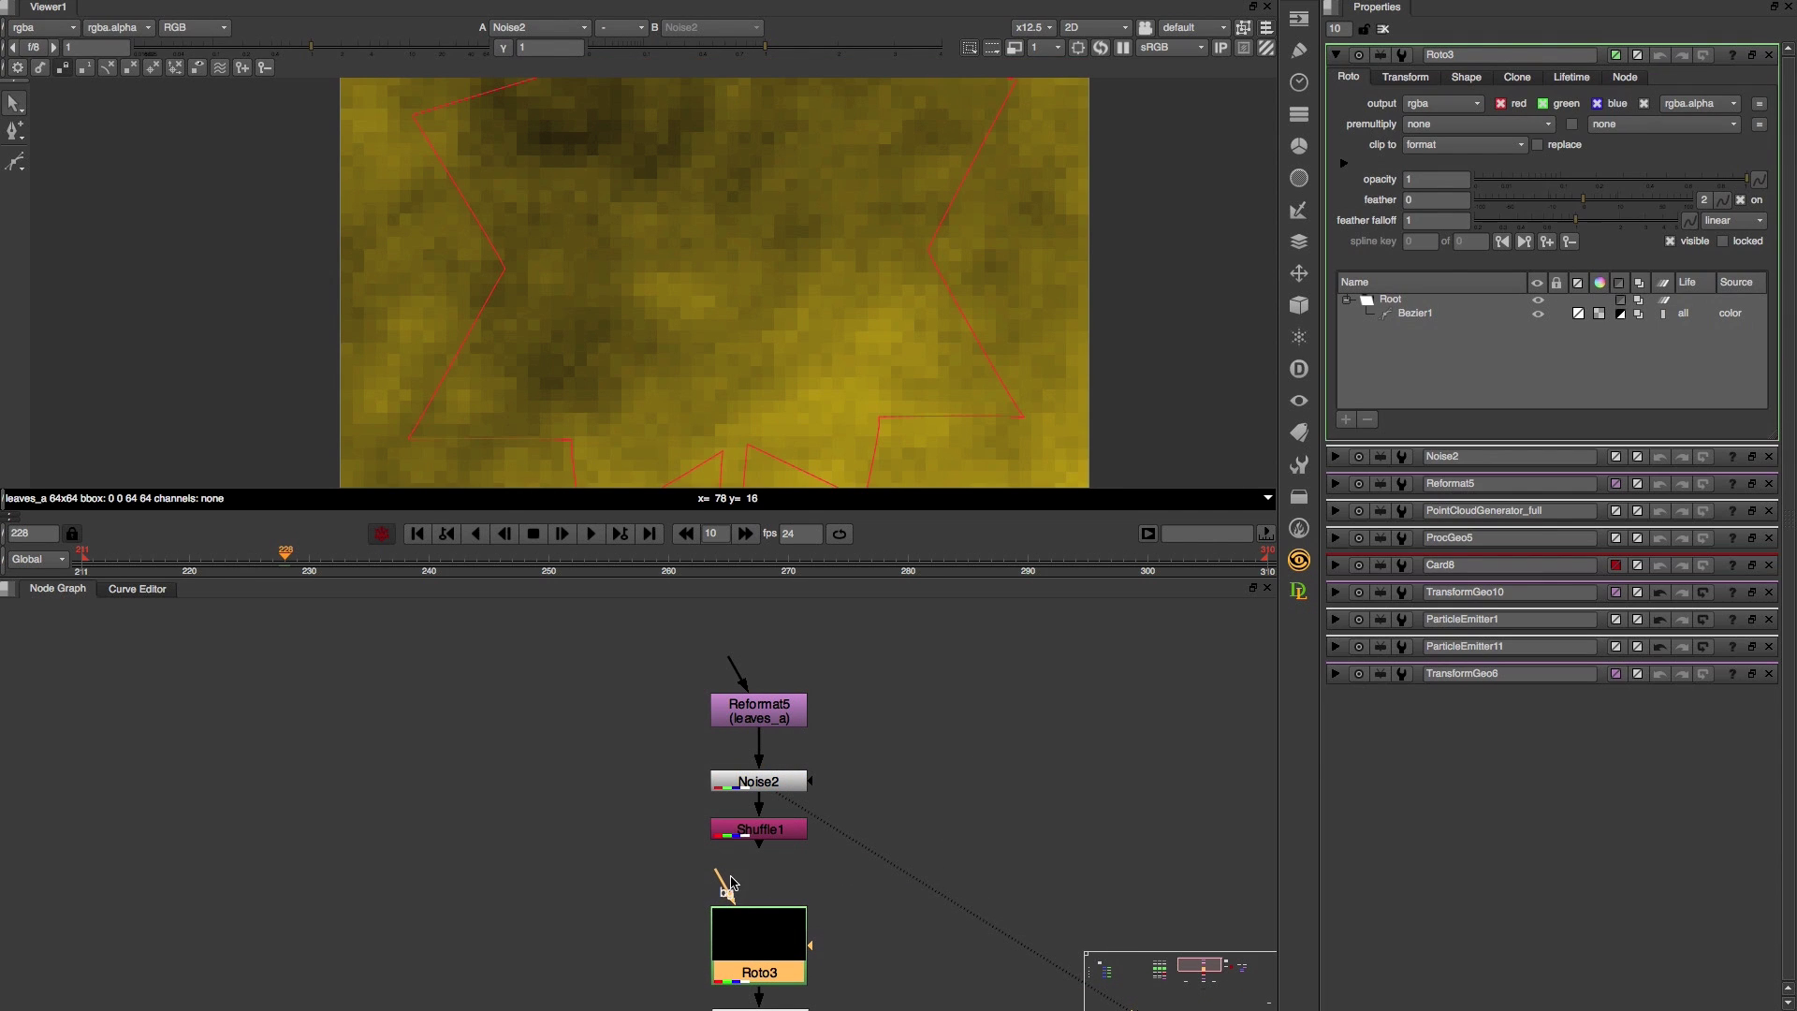
pyautogui.moveTo(720, 878); pyautogui.dragTo(779, 948)
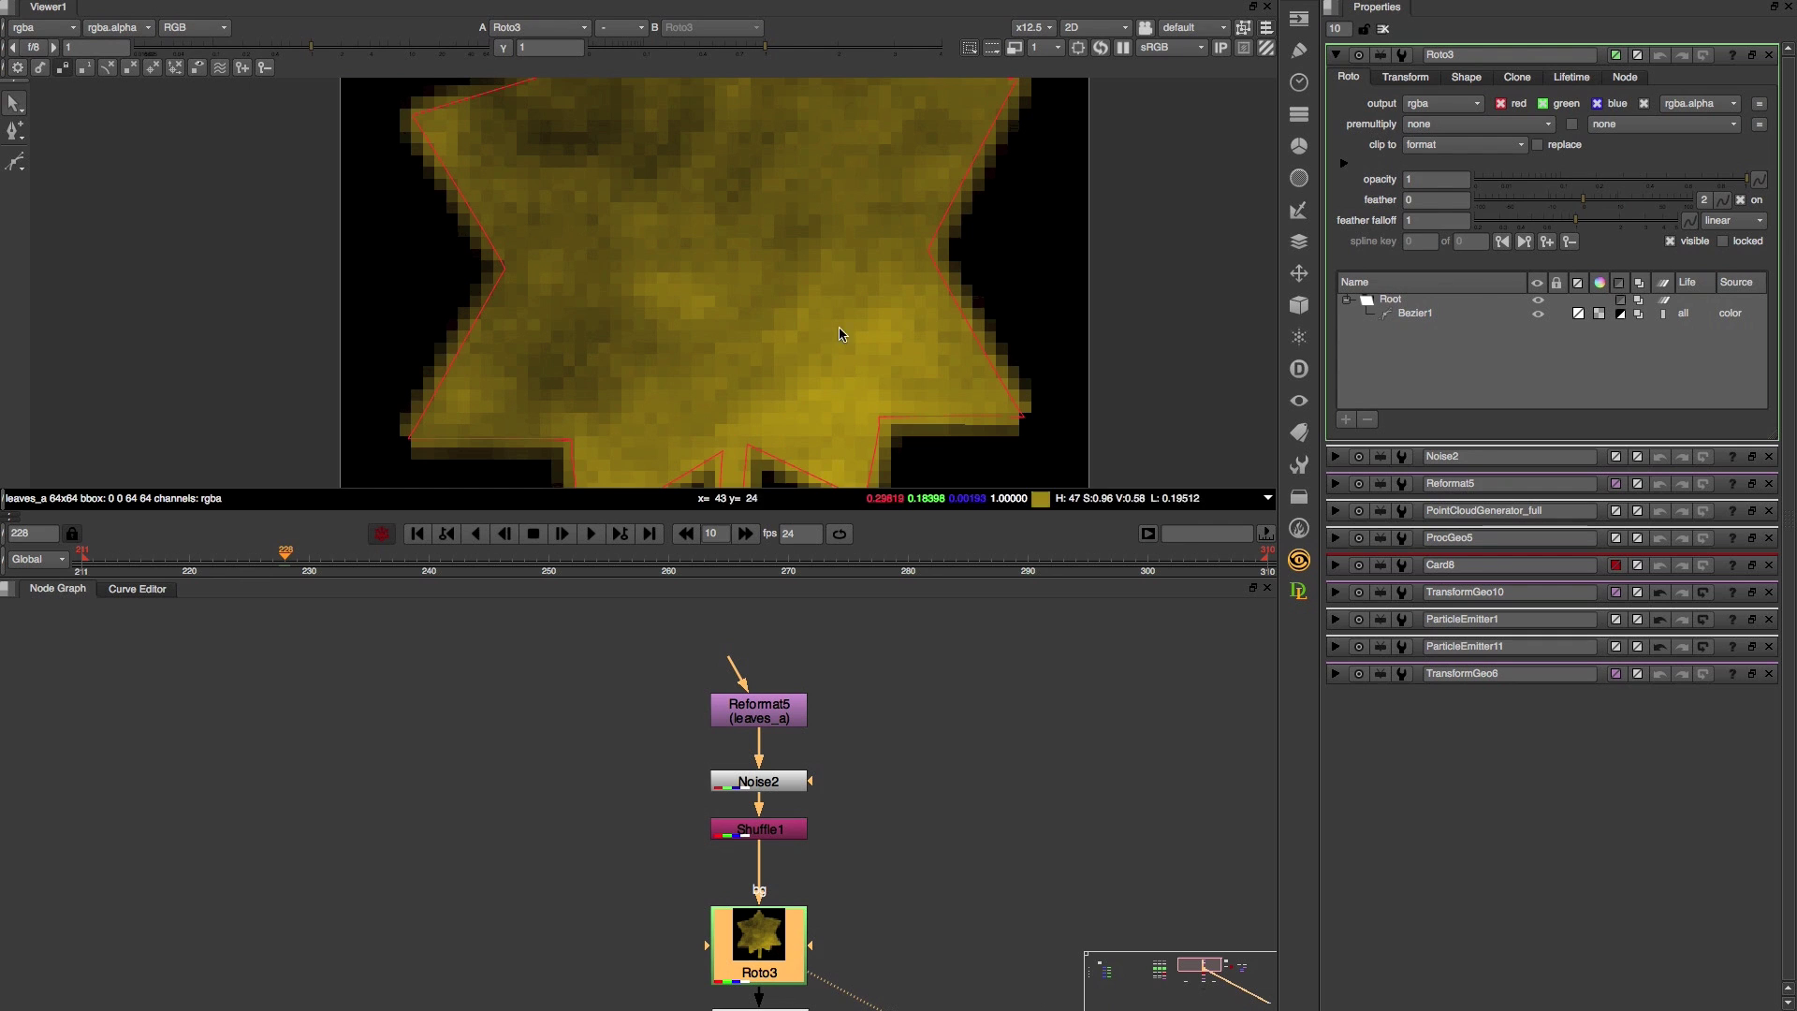
pyautogui.moveTo(939, 318); pyautogui.dragTo(817, 359, button='middle')
pyautogui.scroll(-5, 811, 361)
pyautogui.click(819, 355)
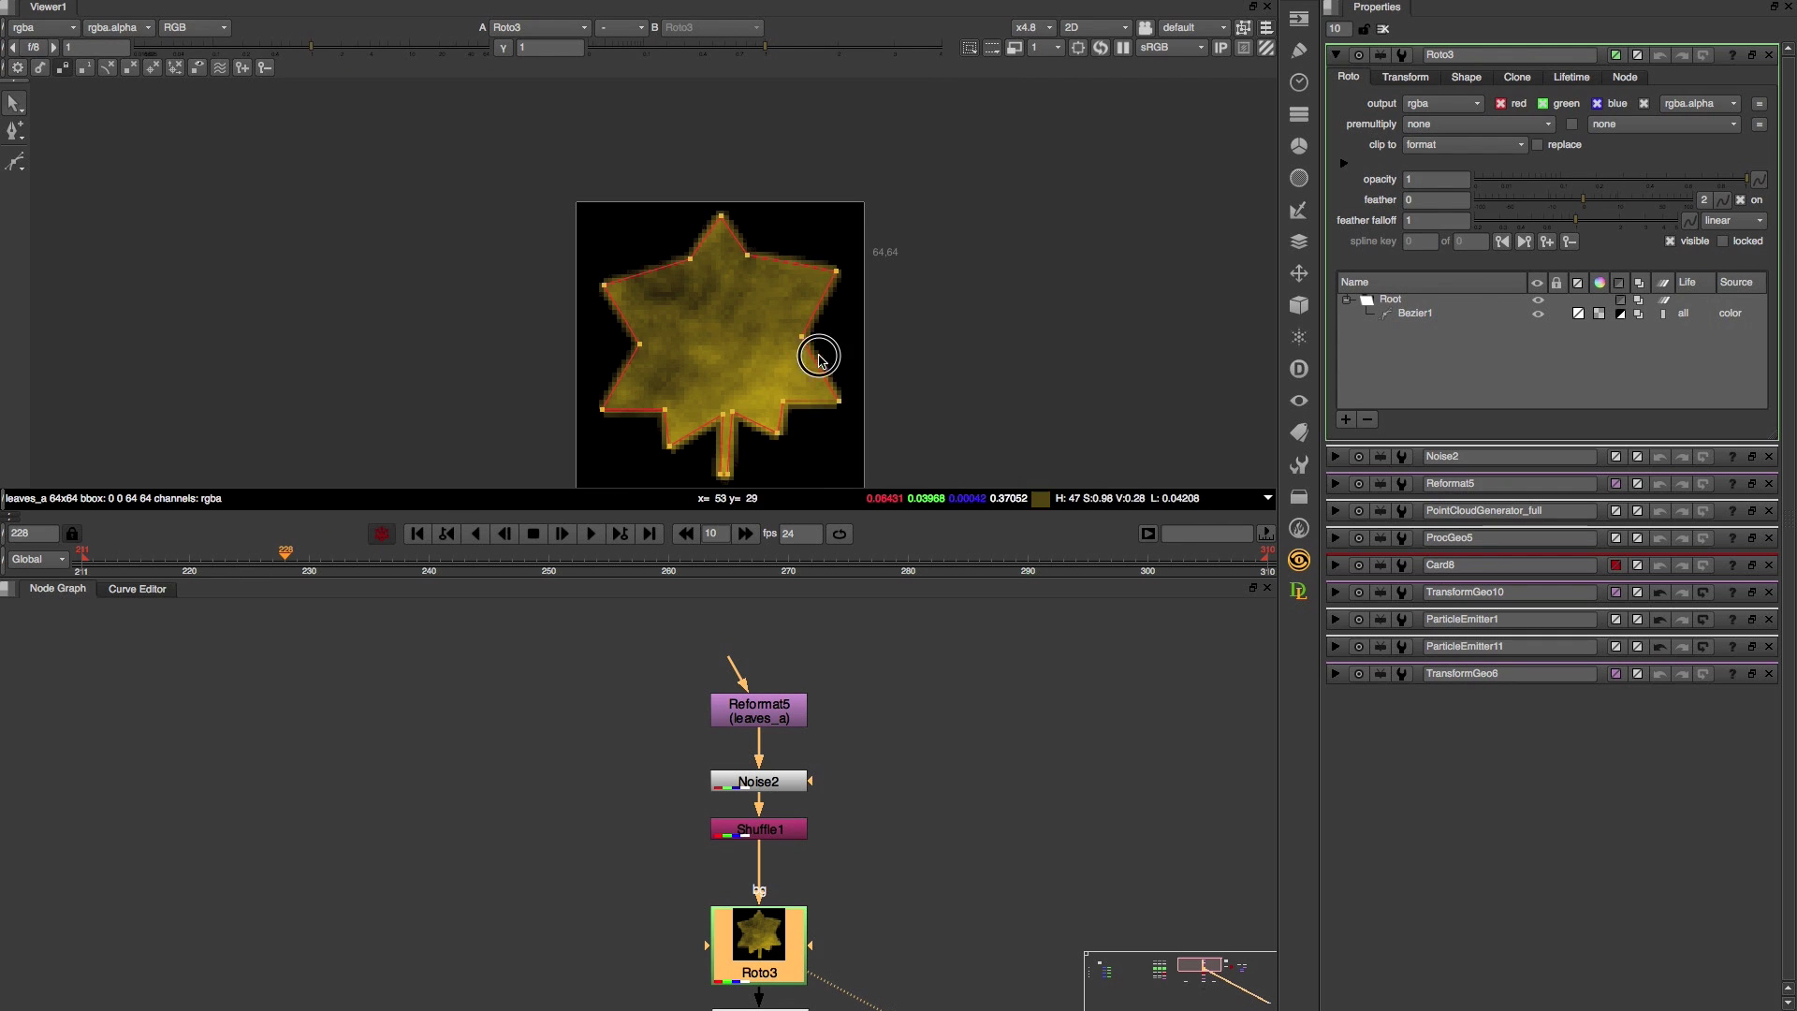
# - Connect Card8's img input to BlendMat13 and view the leaf-textured card in 3D with its properties open
pyautogui.moveTo(885, 846); pyautogui.dragTo(901, 673, button='middle')
pyautogui.moveTo(842, 817); pyautogui.dragTo(779, 850)
pyautogui.doubleClick(786, 905)
pyautogui.keyDown('ctrl'); pyautogui.moveTo(683, 355); pyautogui.dragTo(715, 284); pyautogui.keyUp('ctrl')
pyautogui.scroll(3, 715, 285)
pyautogui.keyDown('ctrl'); pyautogui.moveTo(844, 342); pyautogui.dragTo(829, 388); pyautogui.keyUp('ctrl')
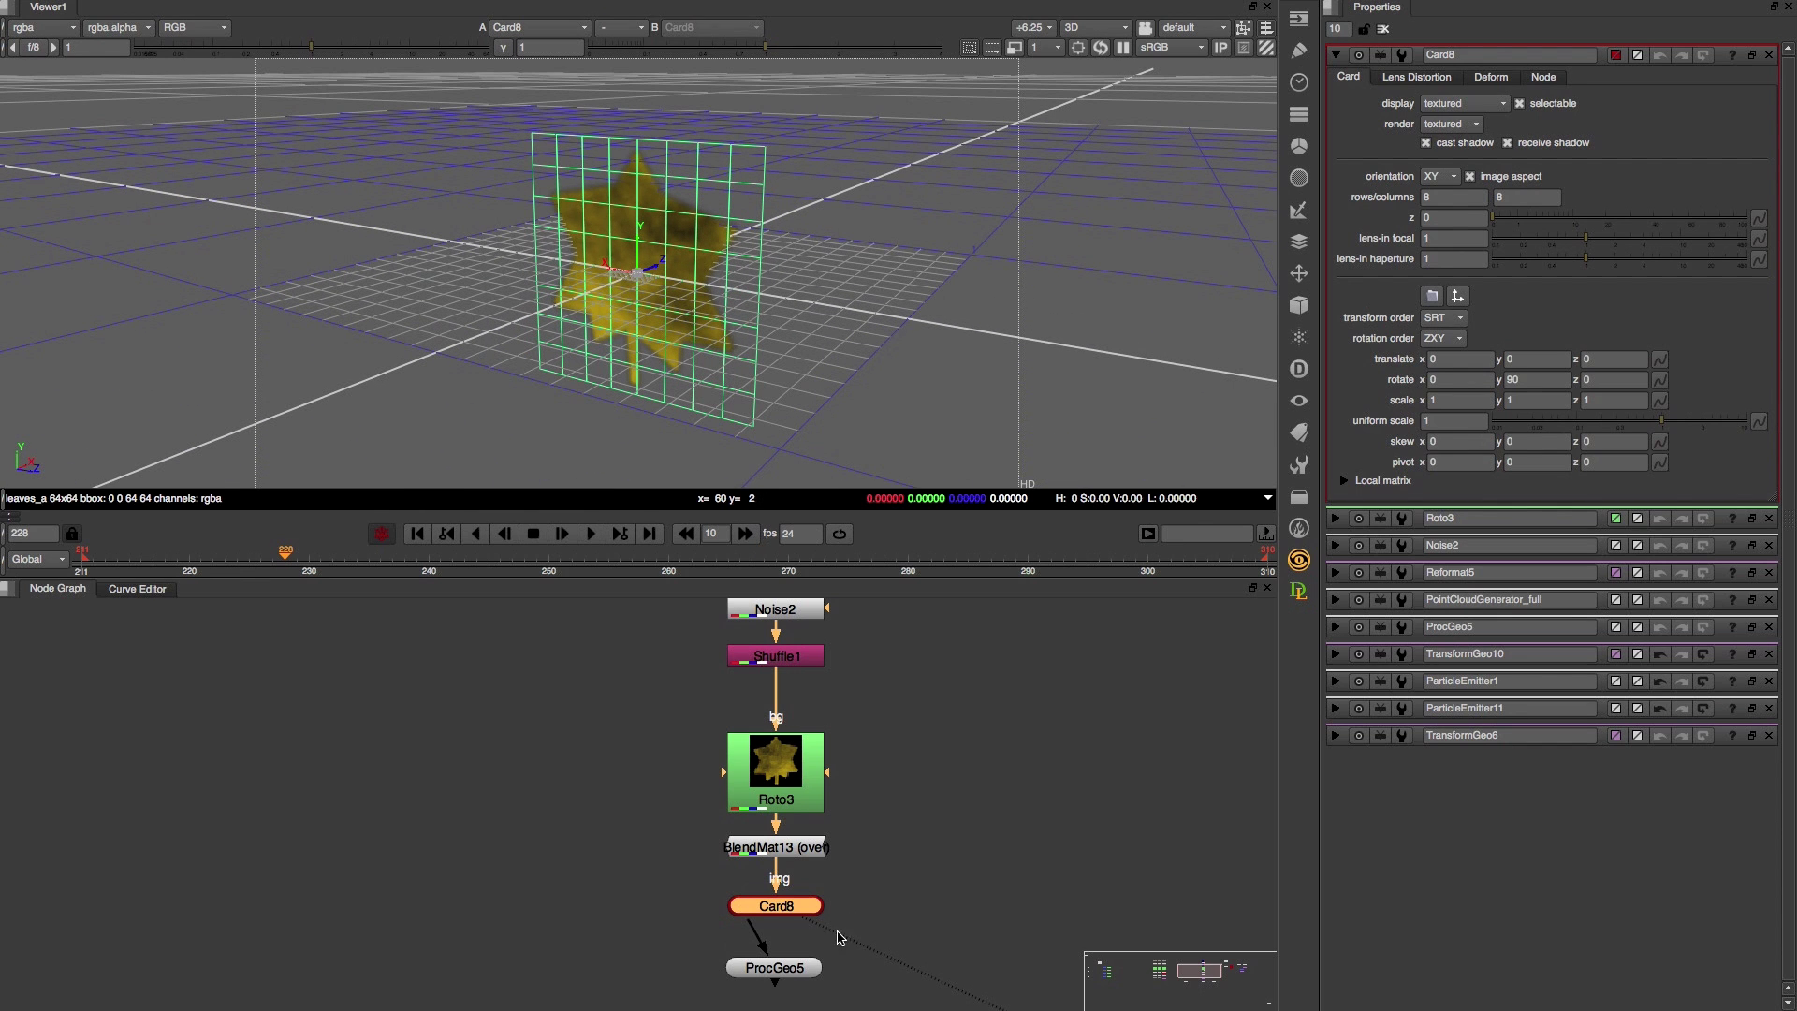
# - Connect ProcGeo5 to Card8, open its properties and play the timeline to view the noise-deformed leaf
pyautogui.moveTo(761, 939); pyautogui.dragTo(773, 908)
pyautogui.moveTo(826, 929); pyautogui.dragTo(789, 966)
pyautogui.doubleClick(783, 968)
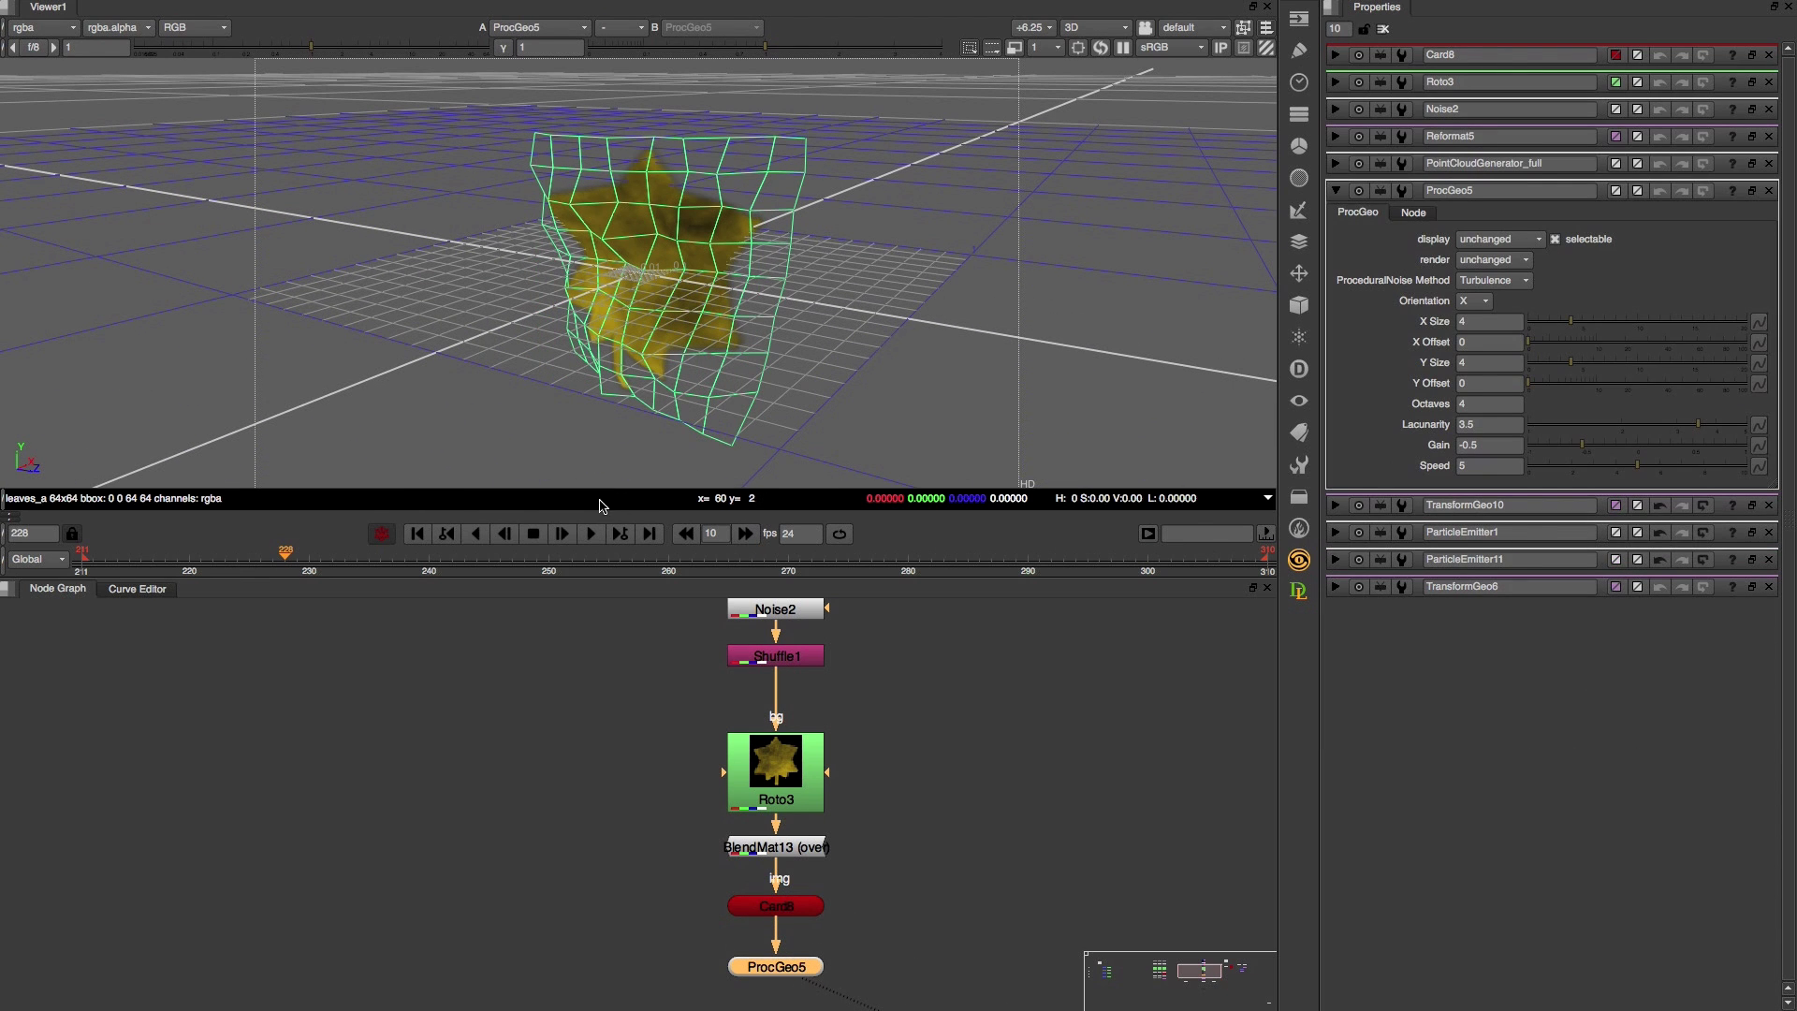
pyautogui.click(595, 536)
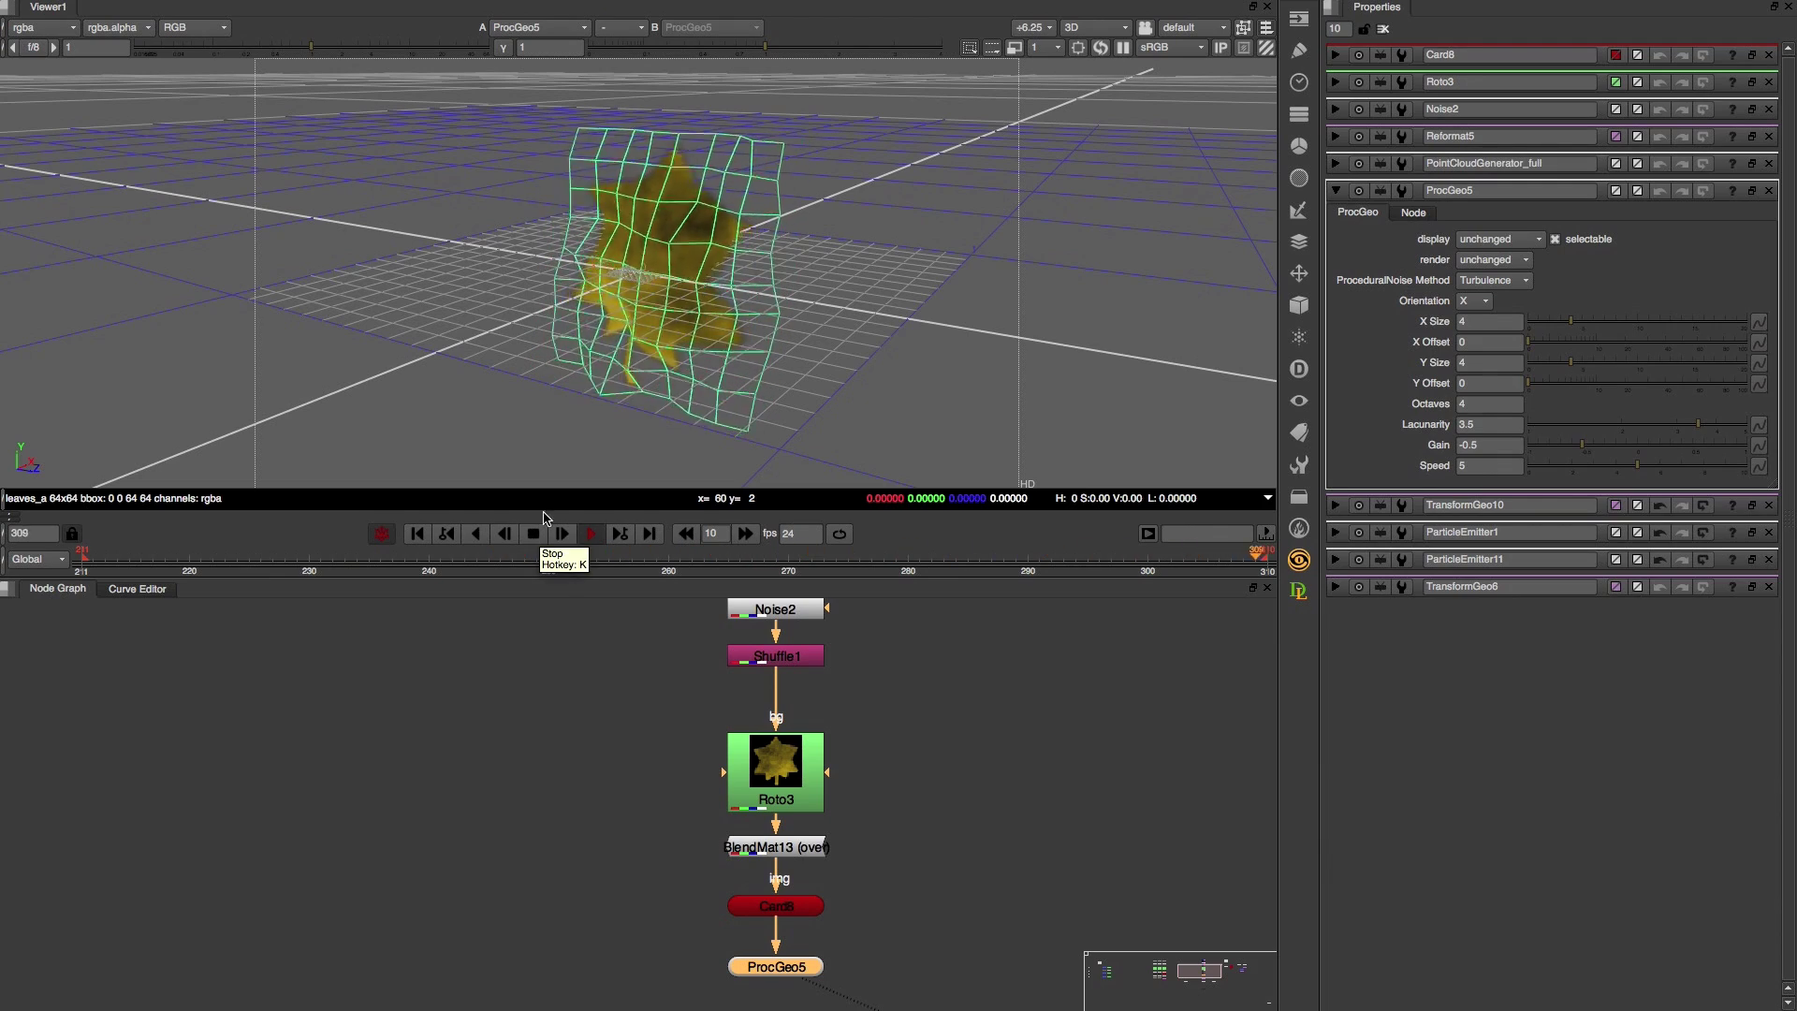
pyautogui.keyDown('ctrl'); pyautogui.moveTo(941, 386); pyautogui.dragTo(851, 389); pyautogui.keyUp('ctrl')
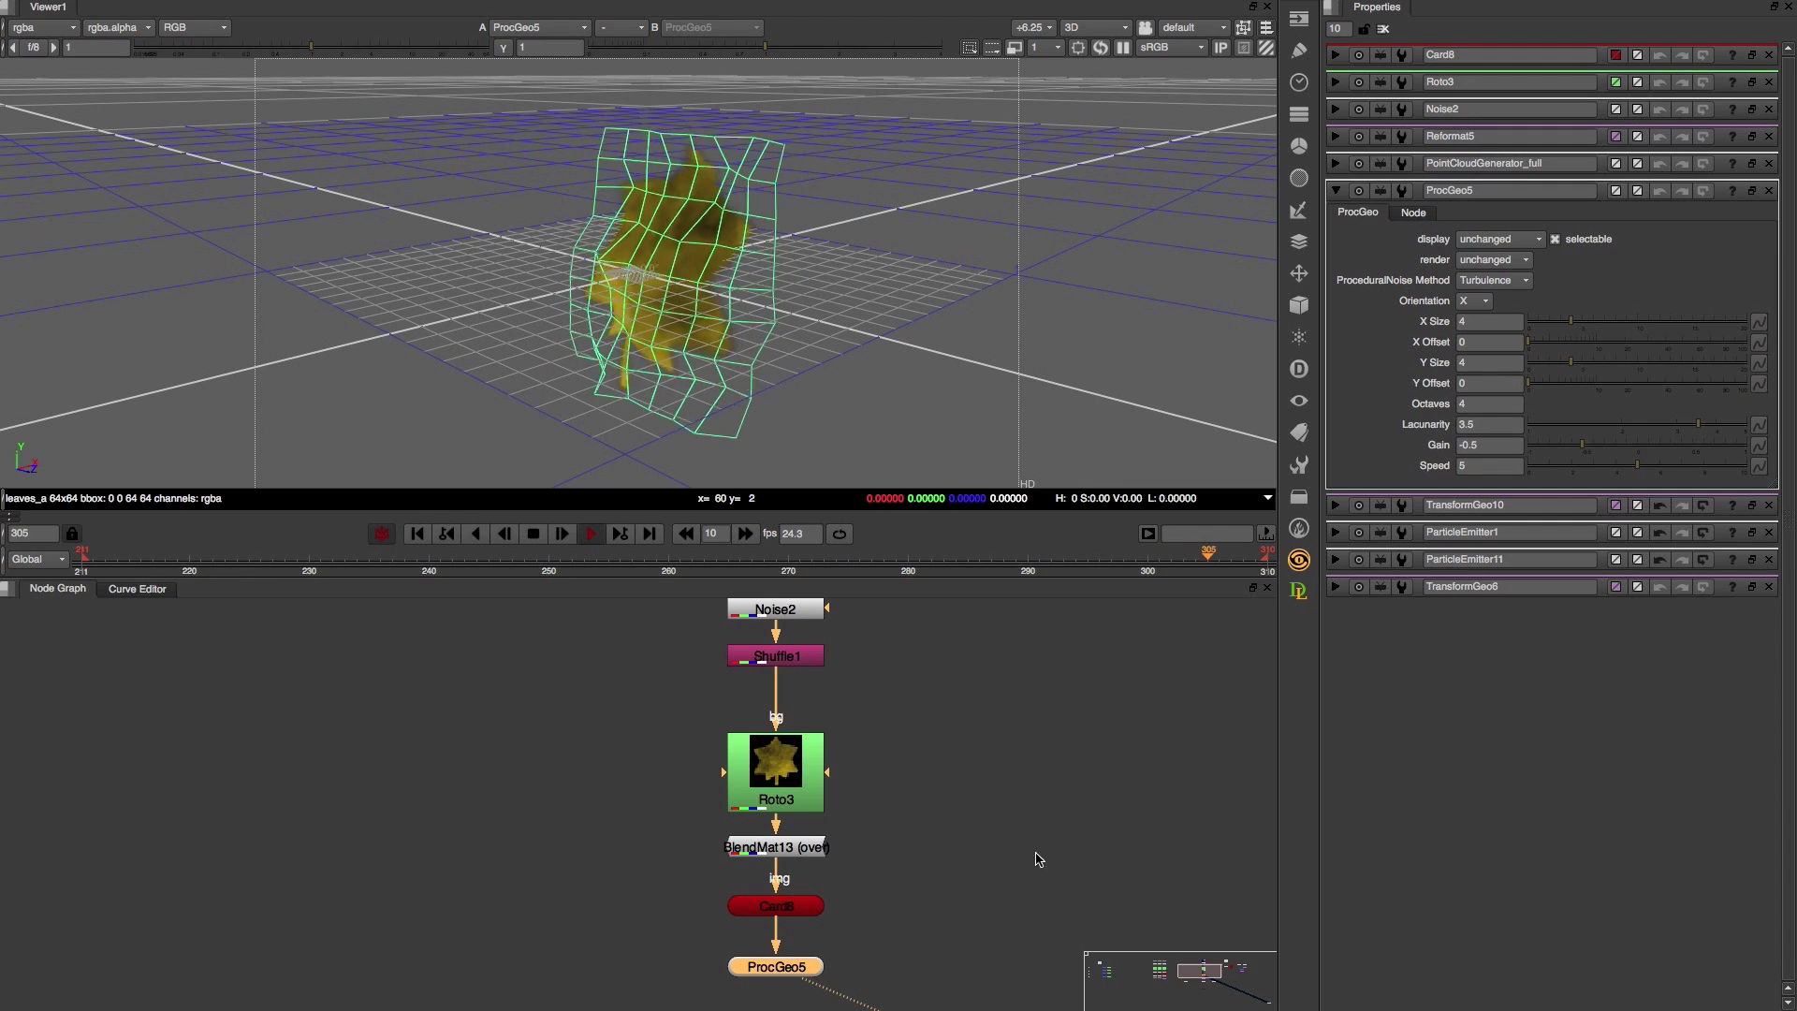
# - Open TransformGeo10's properties, connect it to ProcGeo5 and view the transformed leaf card
pyautogui.moveTo(957, 920); pyautogui.dragTo(960, 805, button='middle')
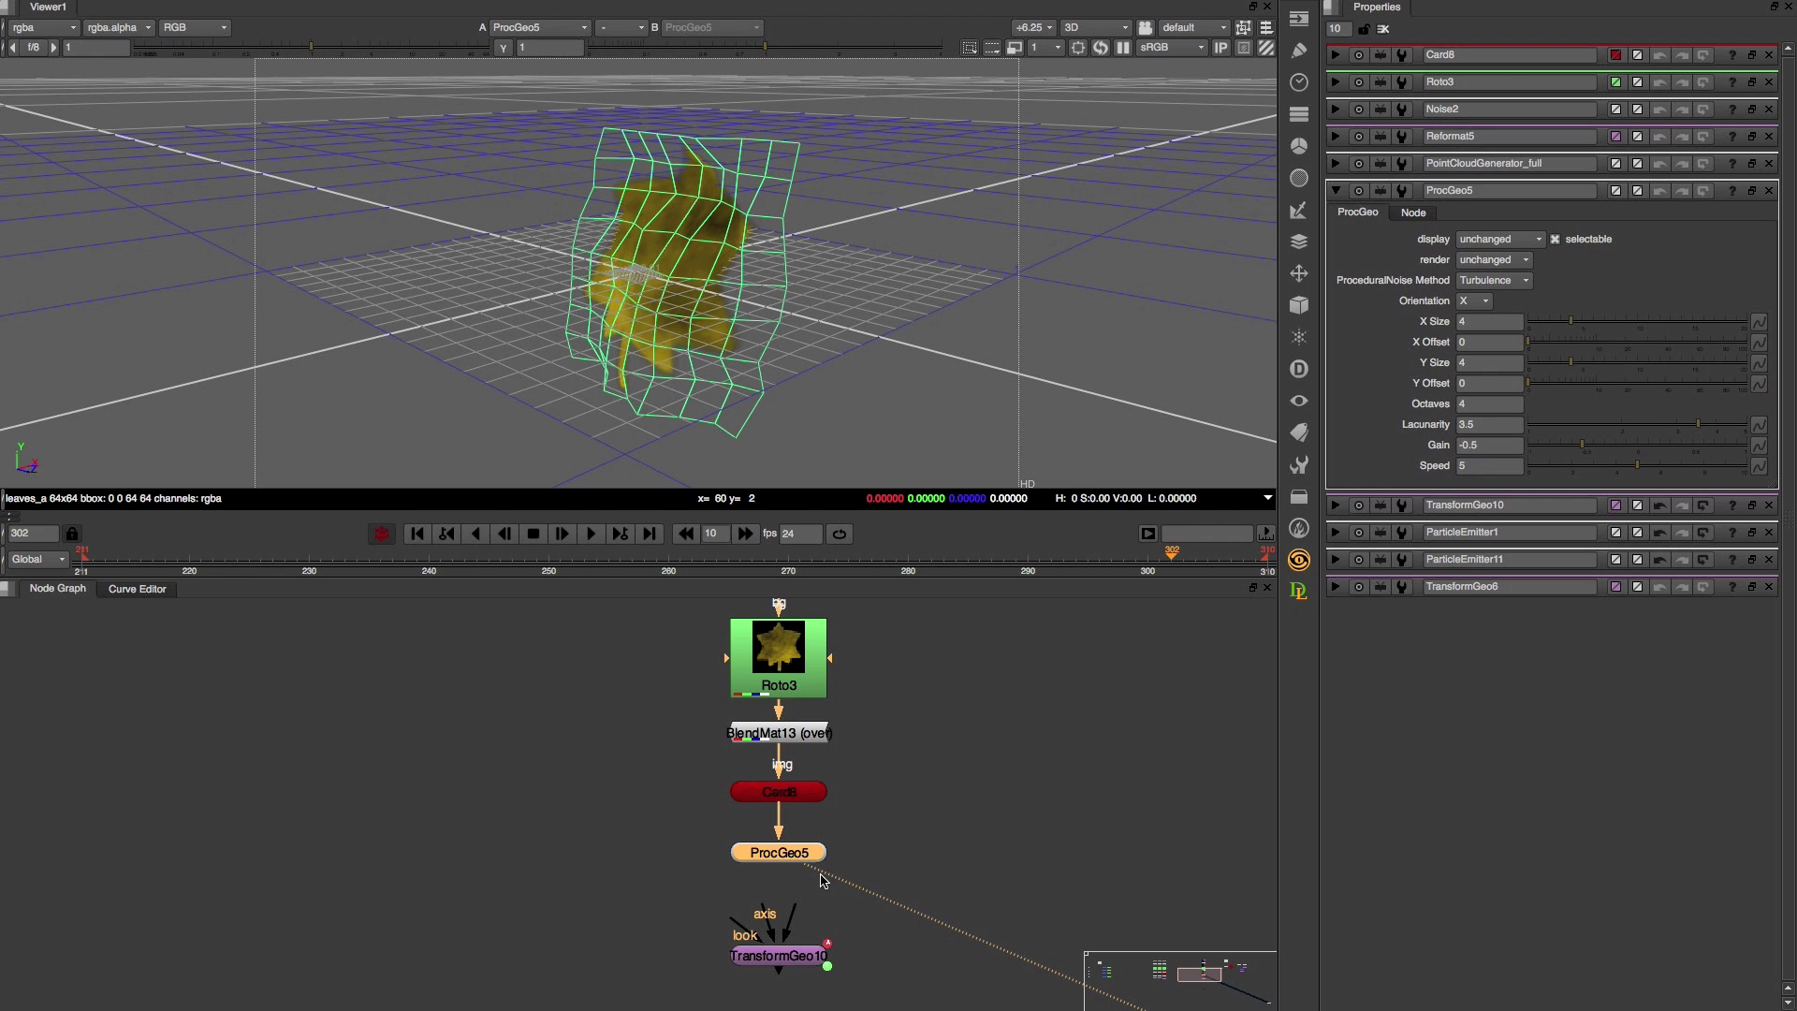
pyautogui.doubleClick(789, 974)
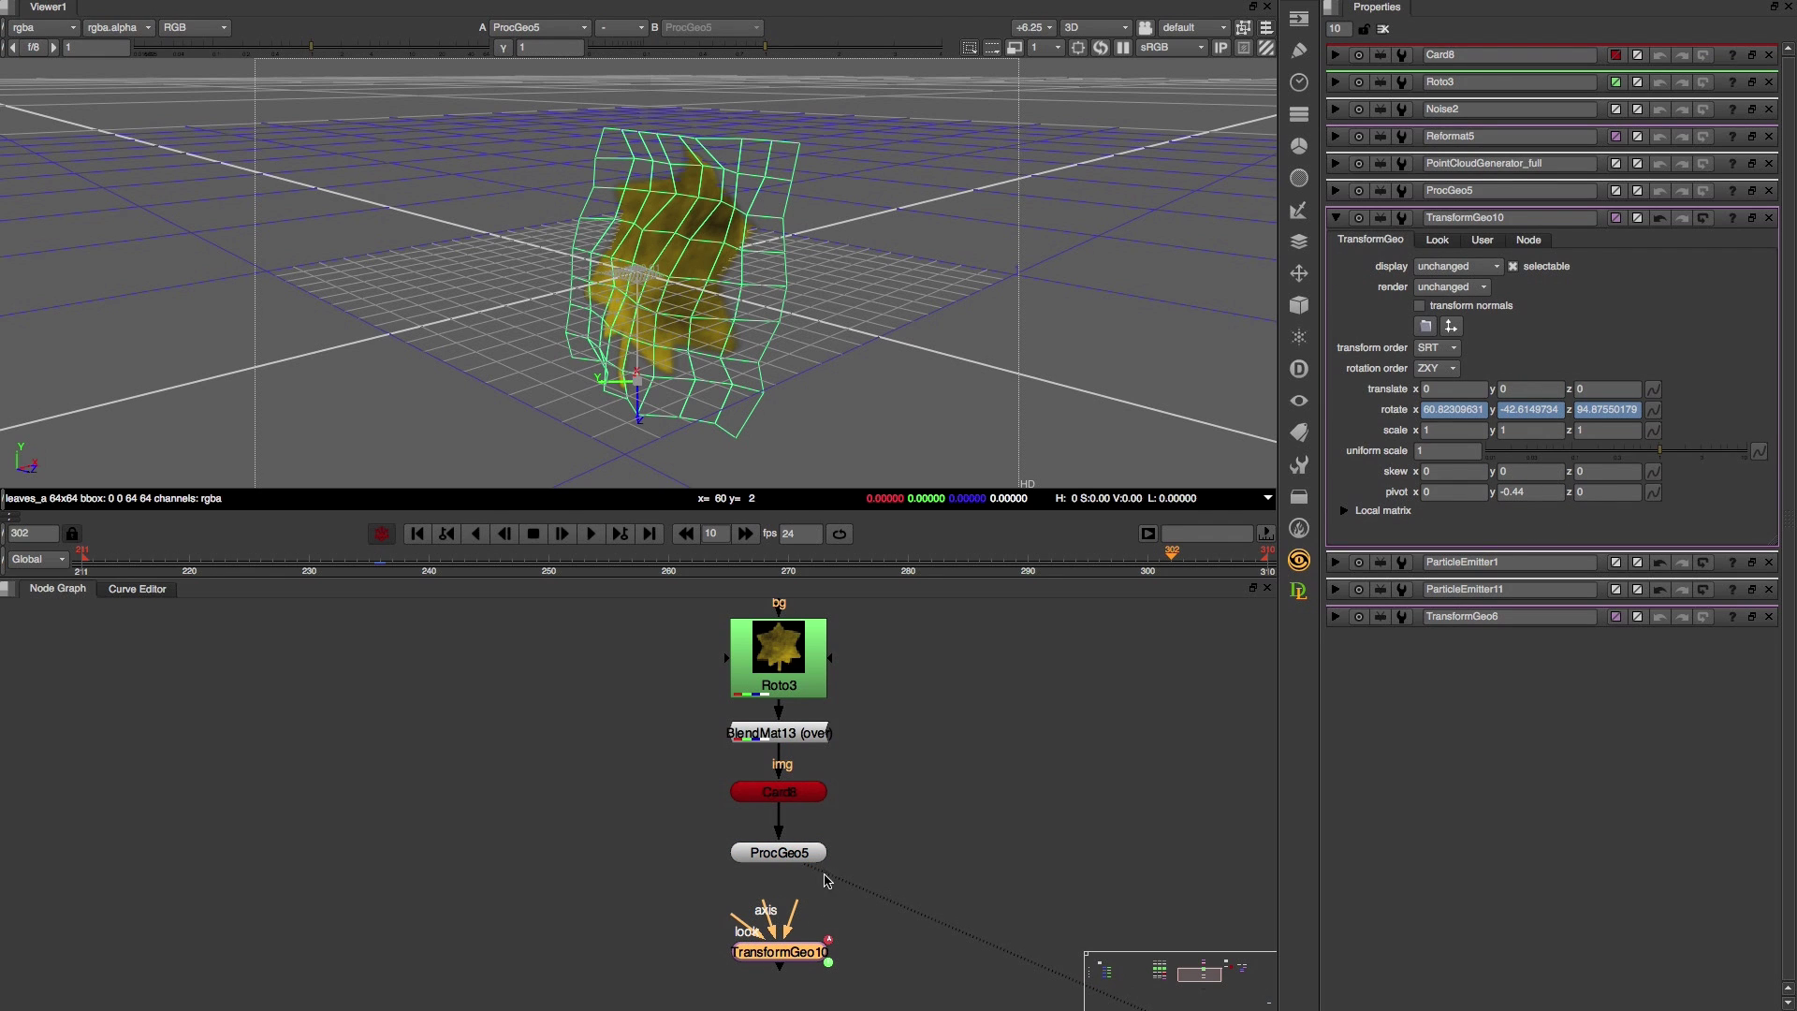
pyautogui.moveTo(825, 884); pyautogui.dragTo(778, 856)
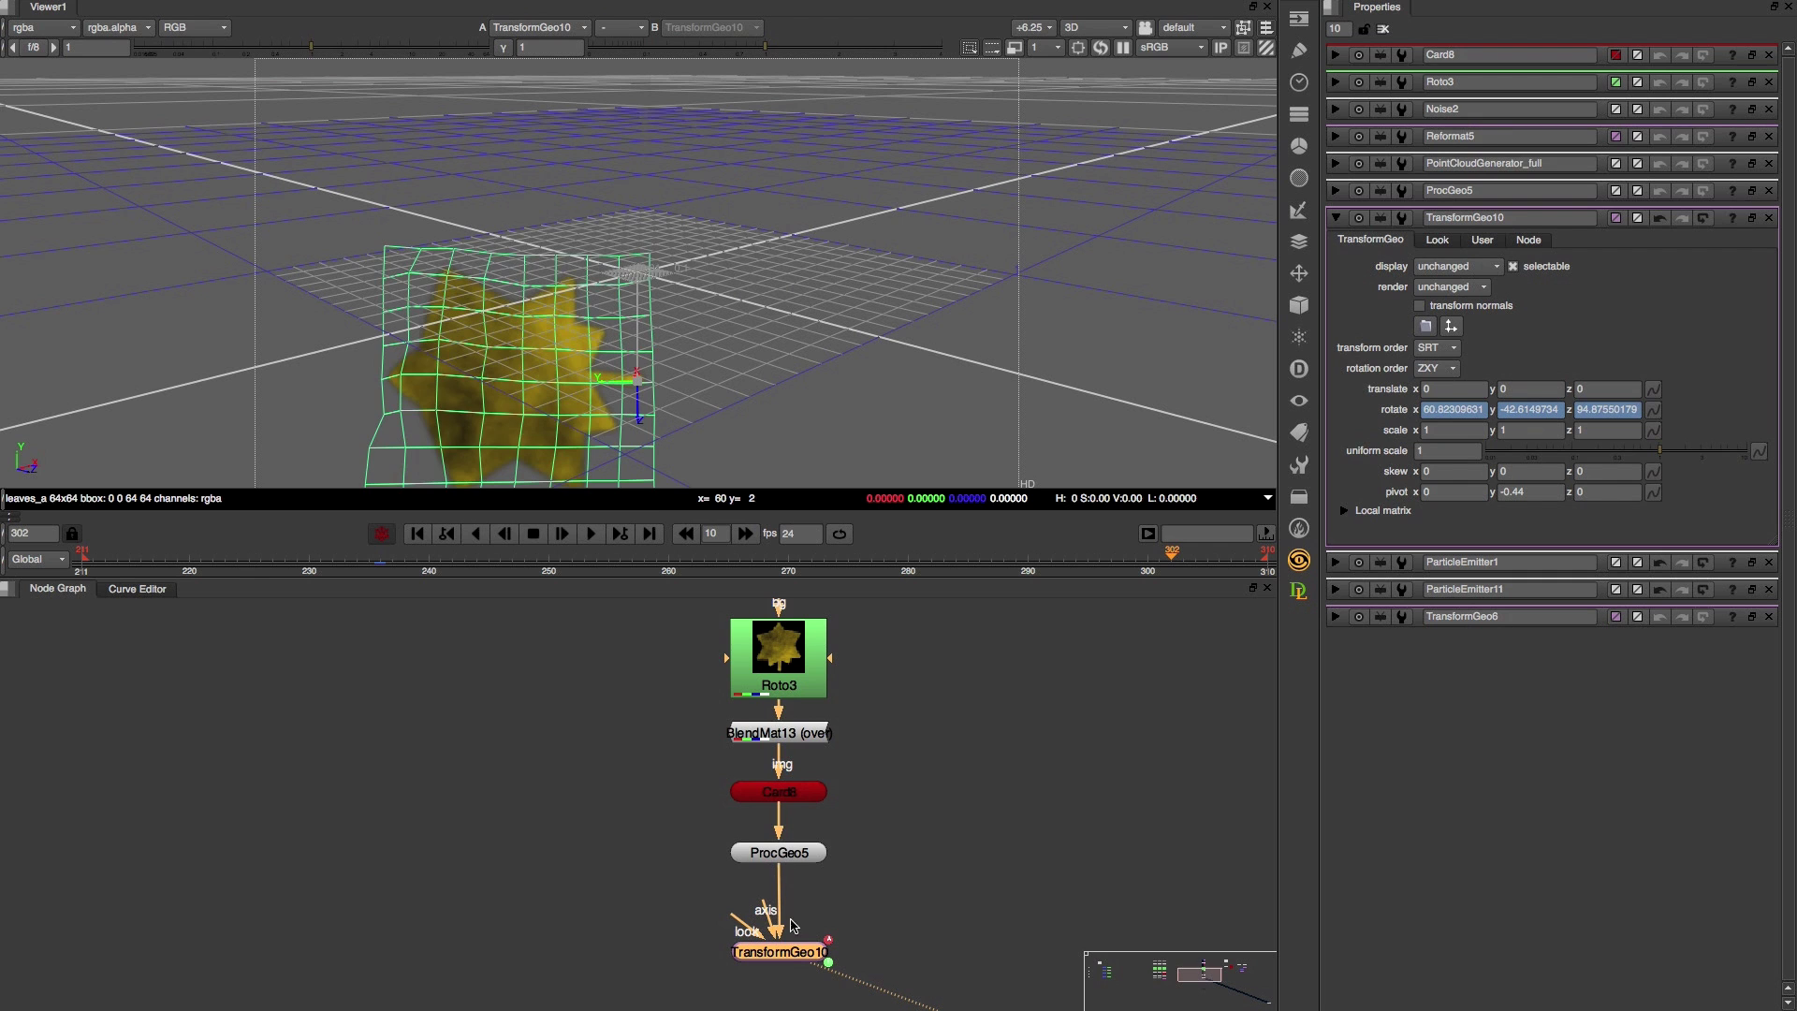
pyautogui.moveTo(787, 954); pyautogui.dragTo(786, 953)
pyautogui.scroll(-5, 732, 379)
pyautogui.keyDown('super'); pyautogui.moveTo(731, 379); pyautogui.dragTo(693, 403); pyautogui.keyUp('super')
pyautogui.scroll(4, 693, 403)
pyautogui.moveTo(694, 403); pyautogui.dragTo(737, 406, button='middle')
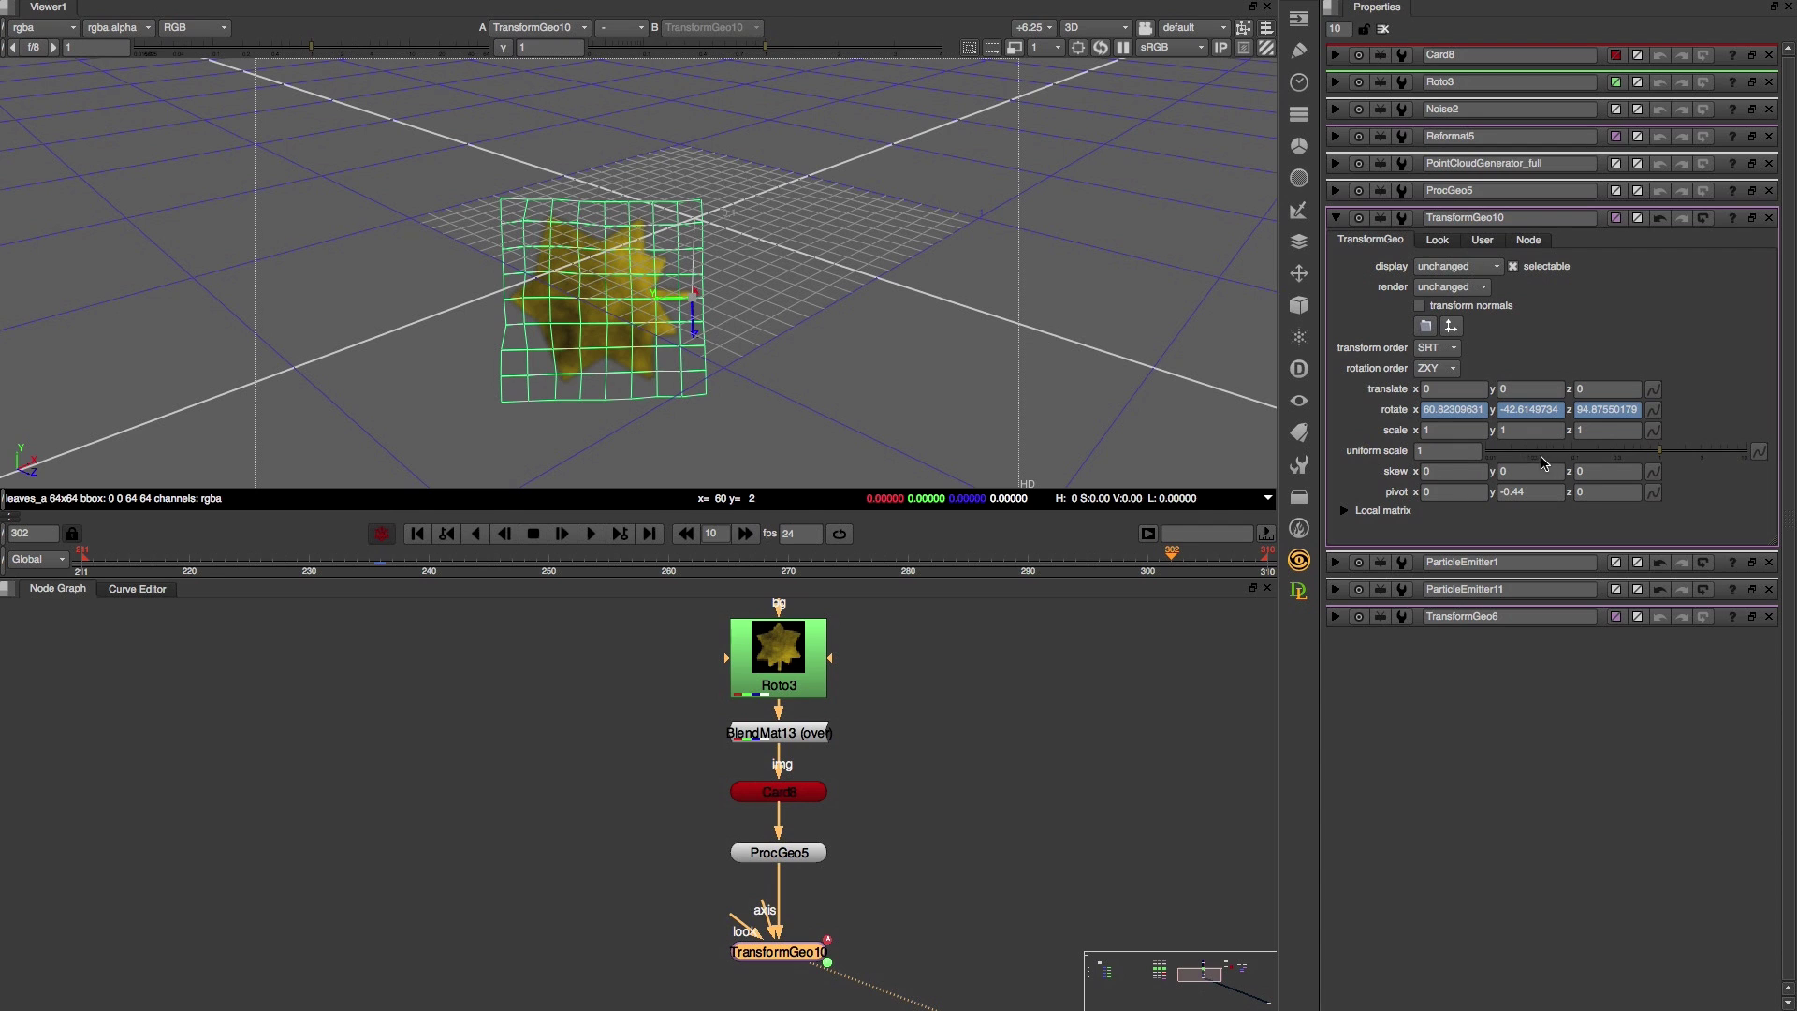
# - Examine TransformGeo10's rotate expressions and their x, y and z curves, leaving the expressions unedited
pyautogui.click(1654, 410)
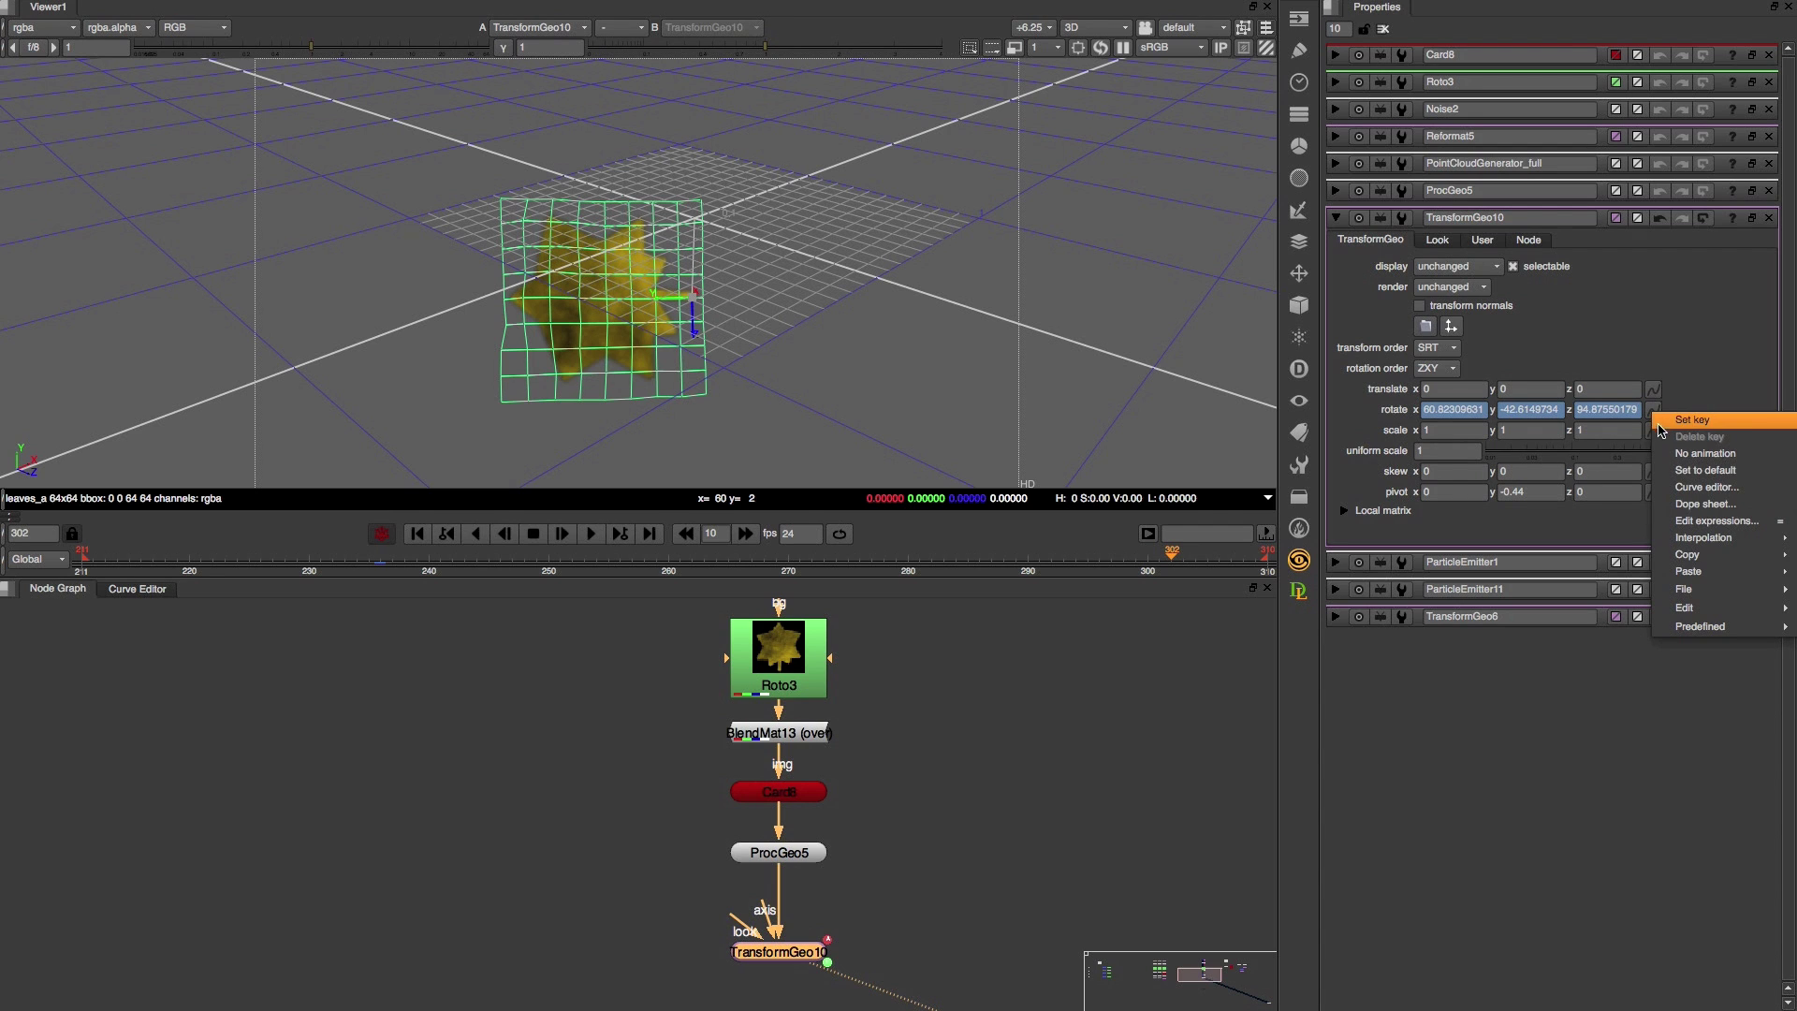
pyautogui.click(1690, 518)
pyautogui.moveTo(1601, 420); pyautogui.dragTo(1363, 434)
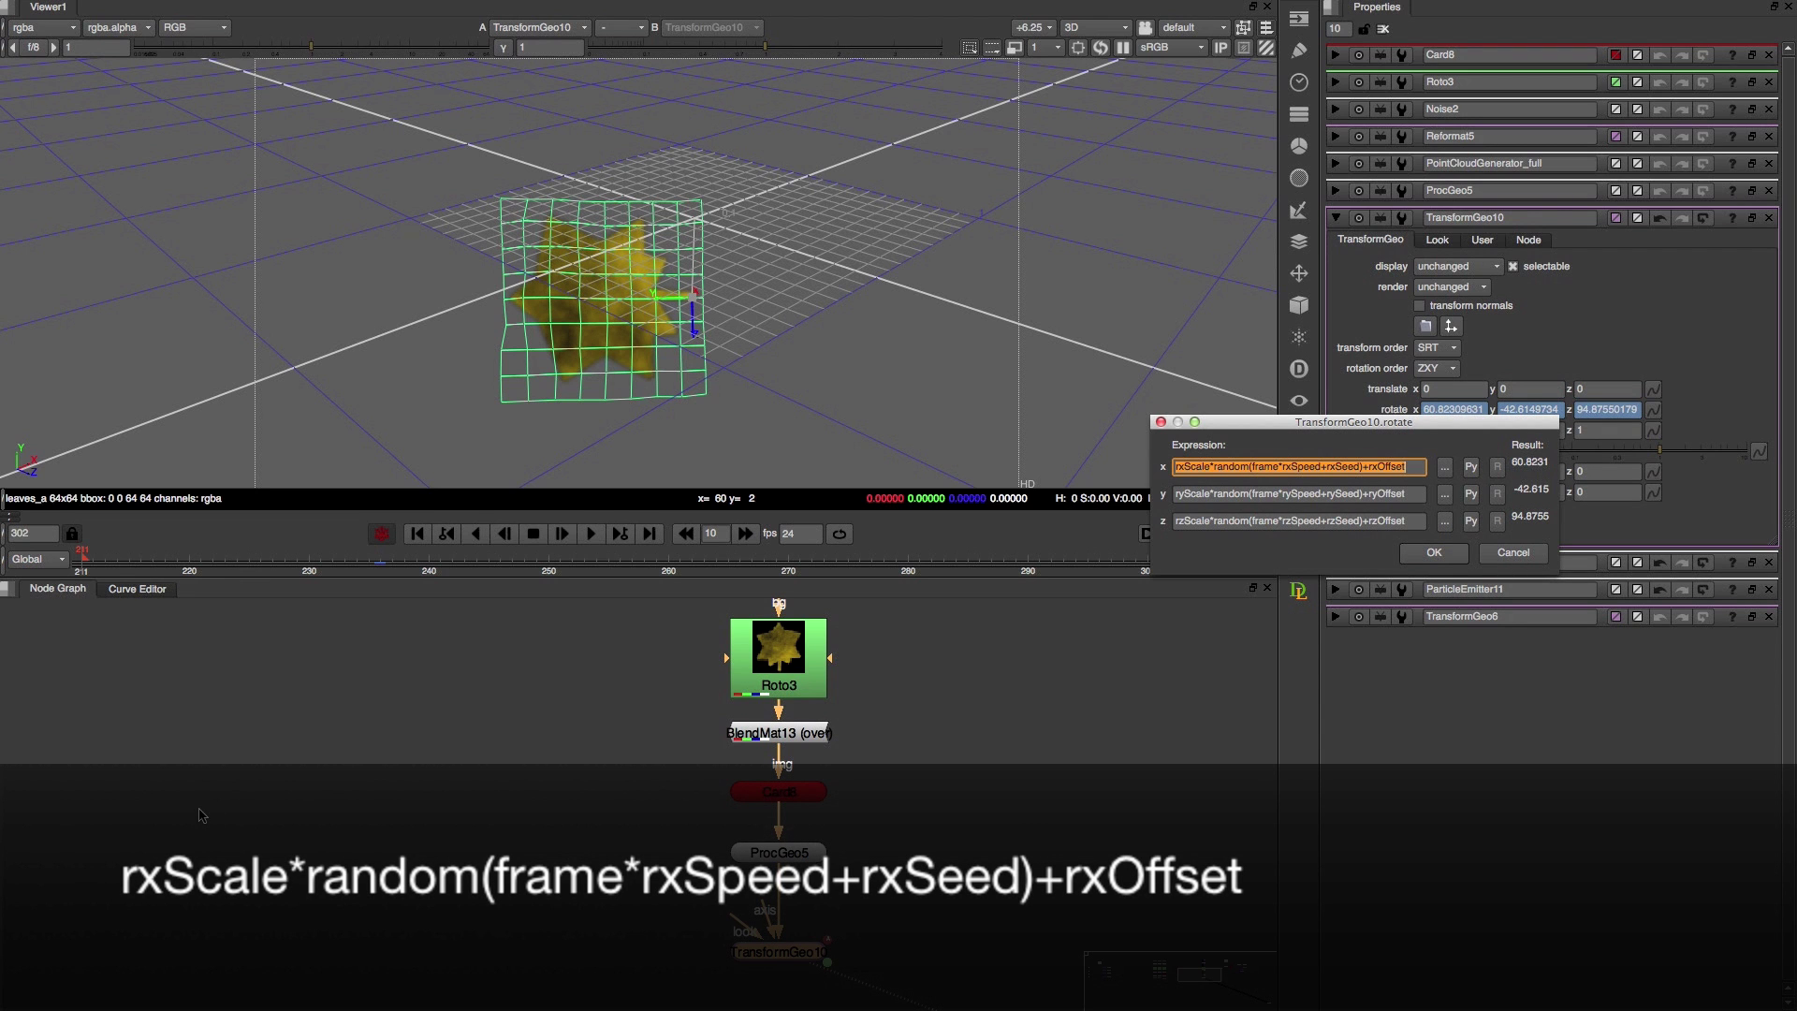
pyautogui.click(139, 589)
pyautogui.keyDown('alt'); pyautogui.moveTo(846, 809); pyautogui.dragTo(674, 843, button='middle'); pyautogui.keyUp('alt')
pyautogui.keyDown('alt'); pyautogui.moveTo(1024, 770); pyautogui.dragTo(955, 737); pyautogui.keyUp('alt')
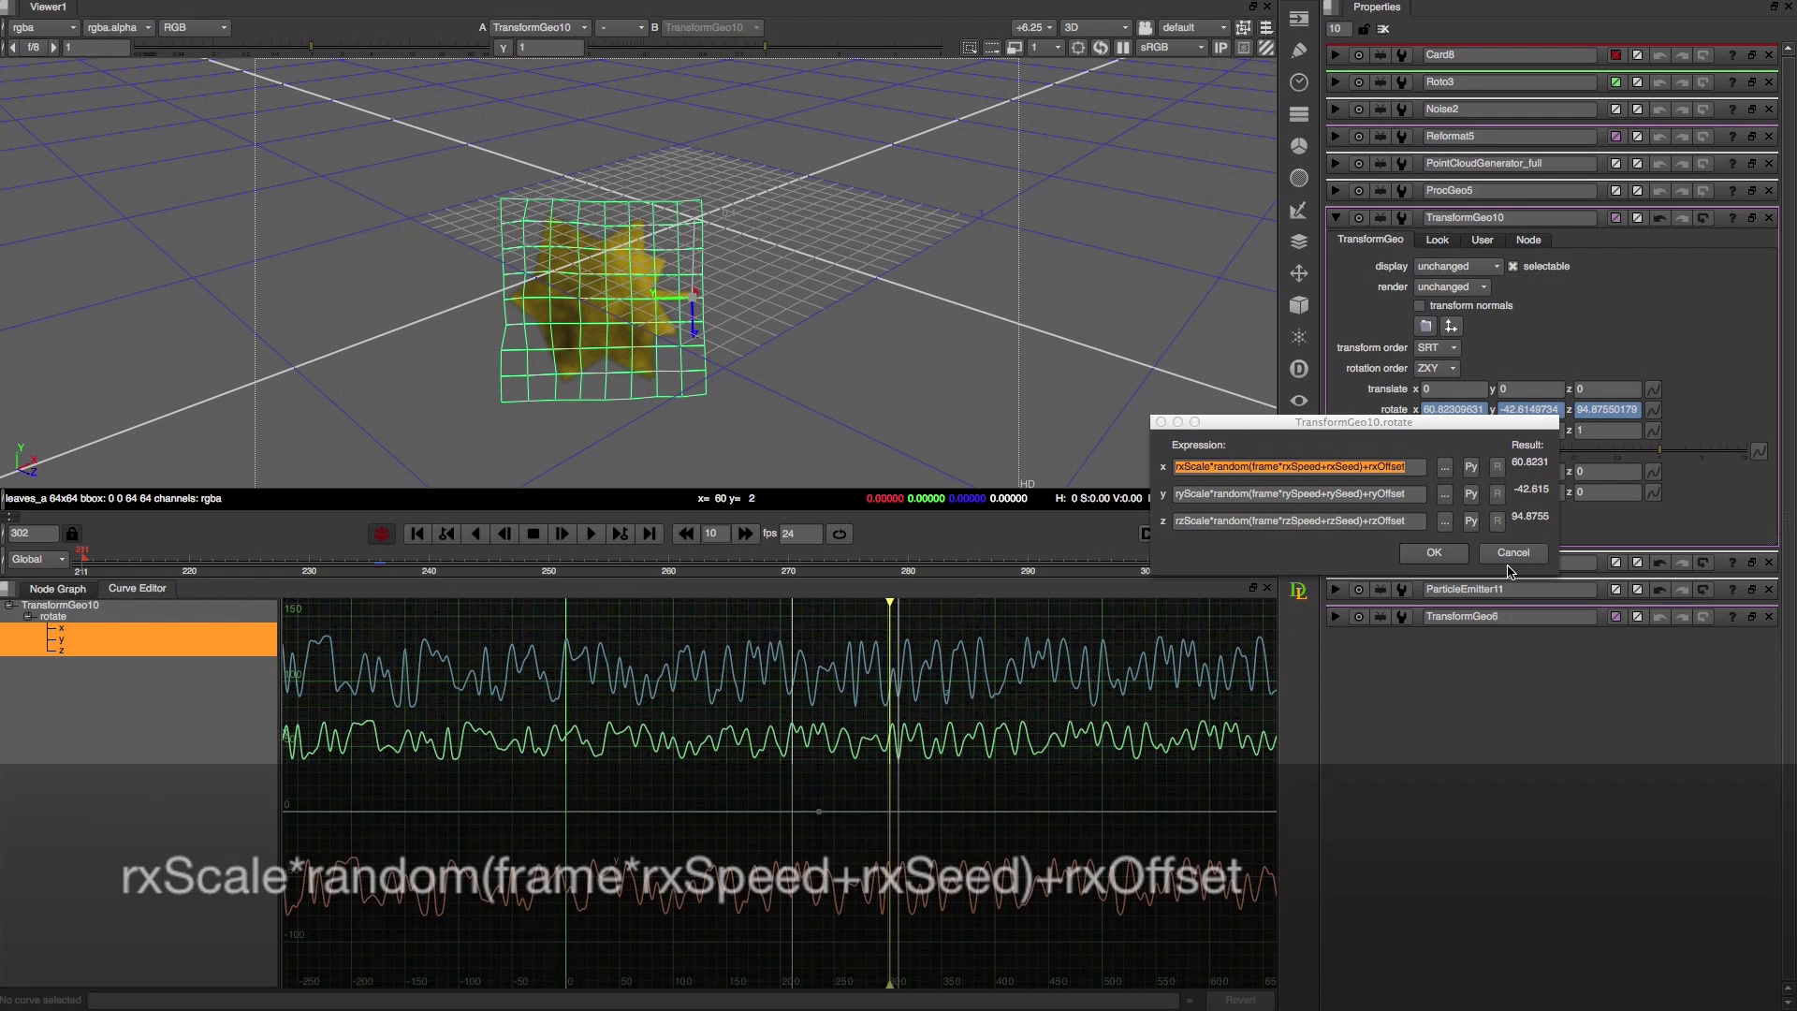
pyautogui.click(1514, 555)
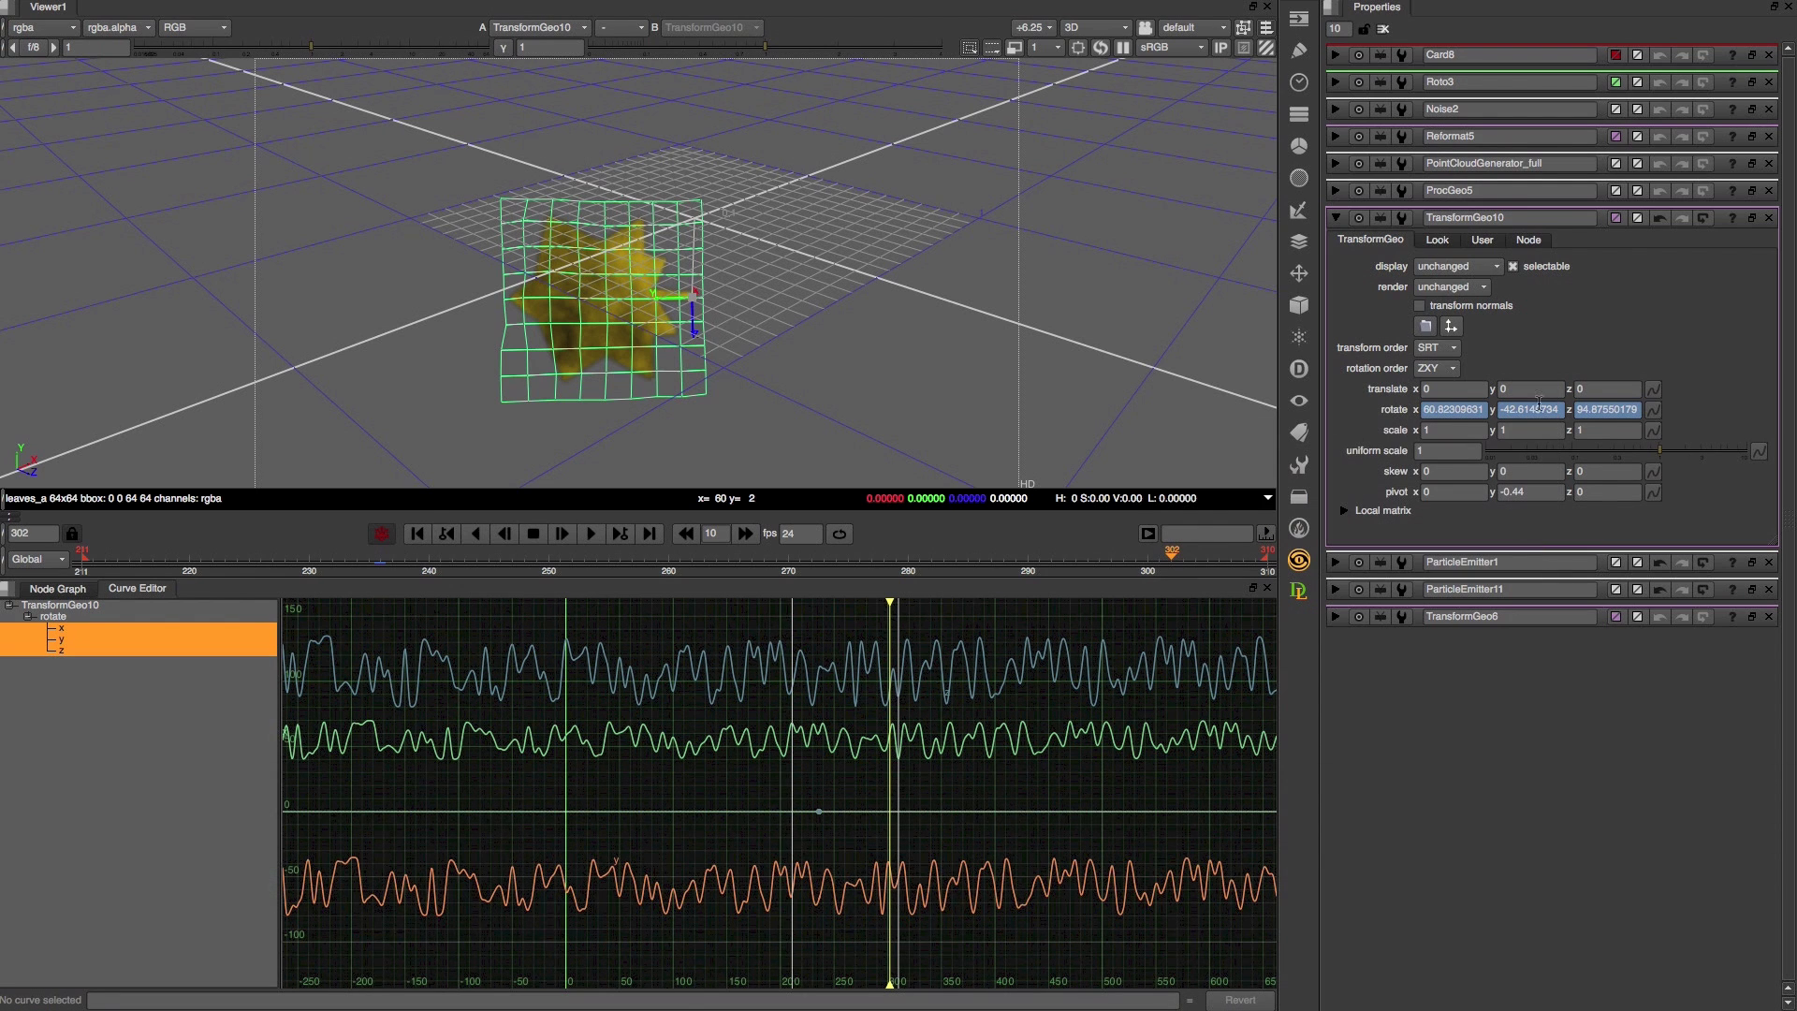
# - Try several rxScale values in TransformGeo10's user settings and return rxScale to 30
pyautogui.click(1484, 241)
pyautogui.click(1387, 268)
pyautogui.press('Up')
pyautogui.press('Up')
pyautogui.press('Up')
pyautogui.press('Up')
pyautogui.press('Up')
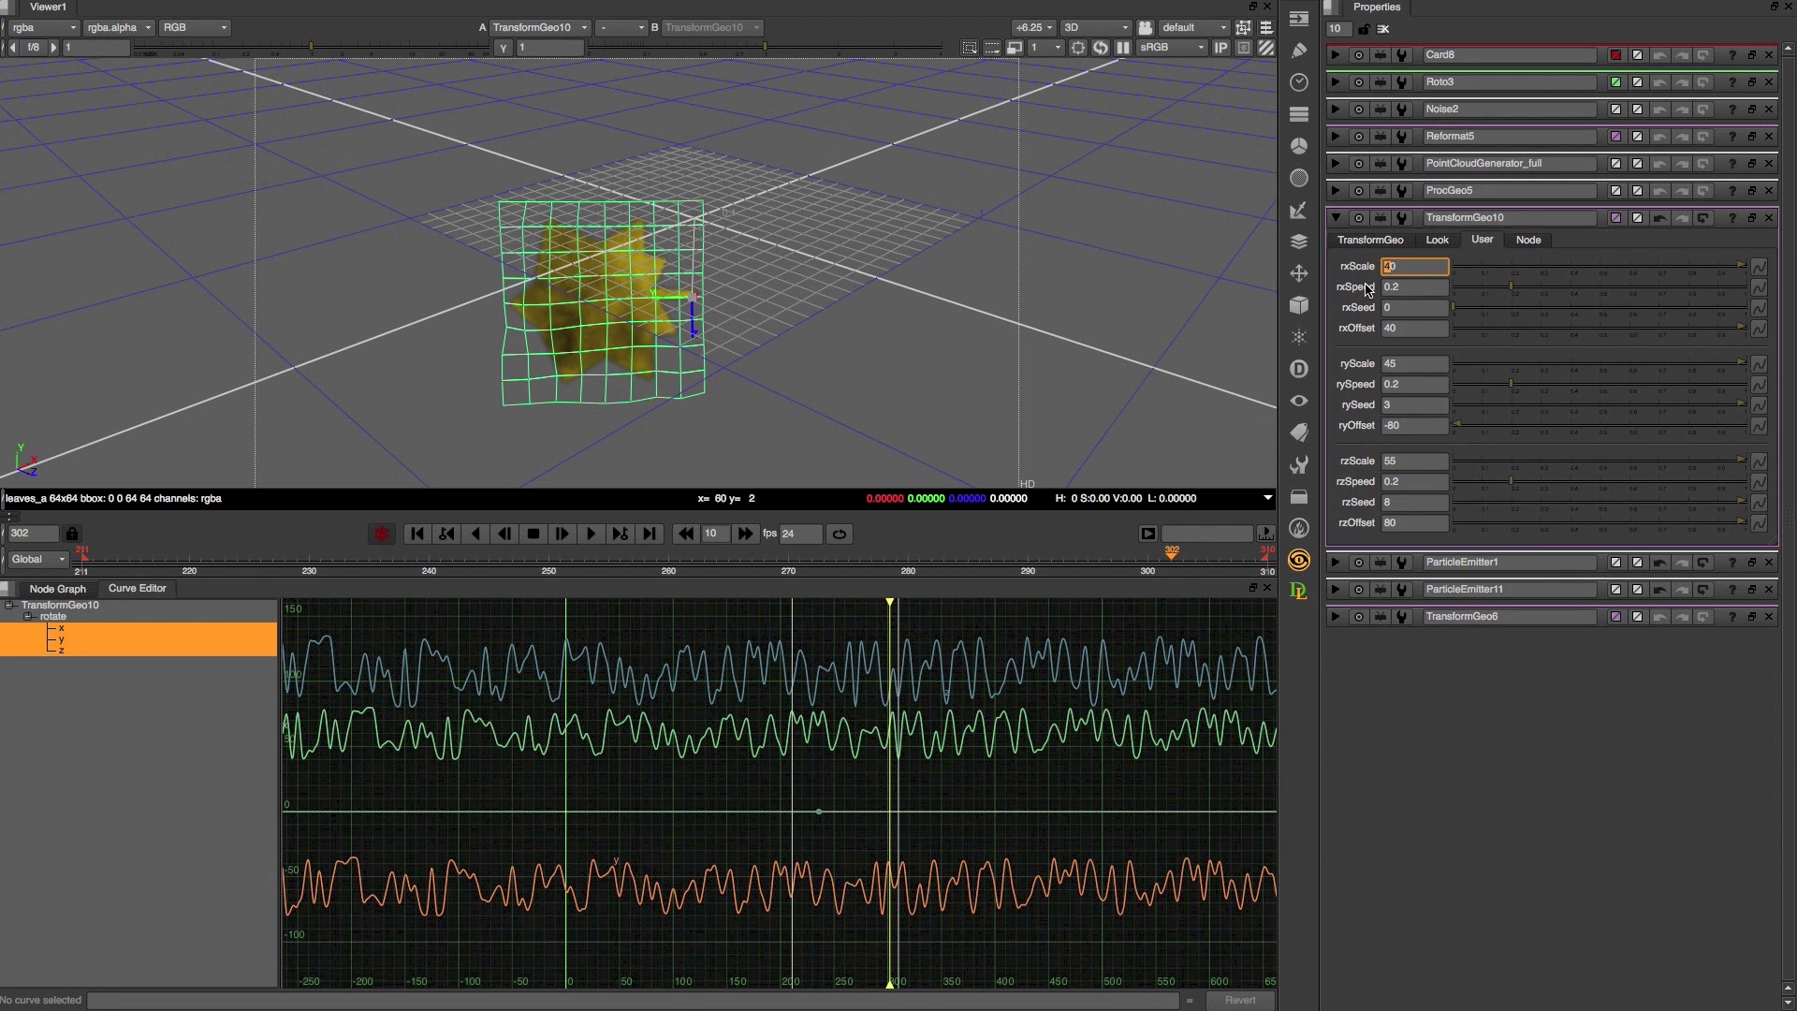
pyautogui.press('Down')
pyautogui.press('Down')
pyautogui.press('Down')
pyautogui.press('Down')
pyautogui.press('Down')
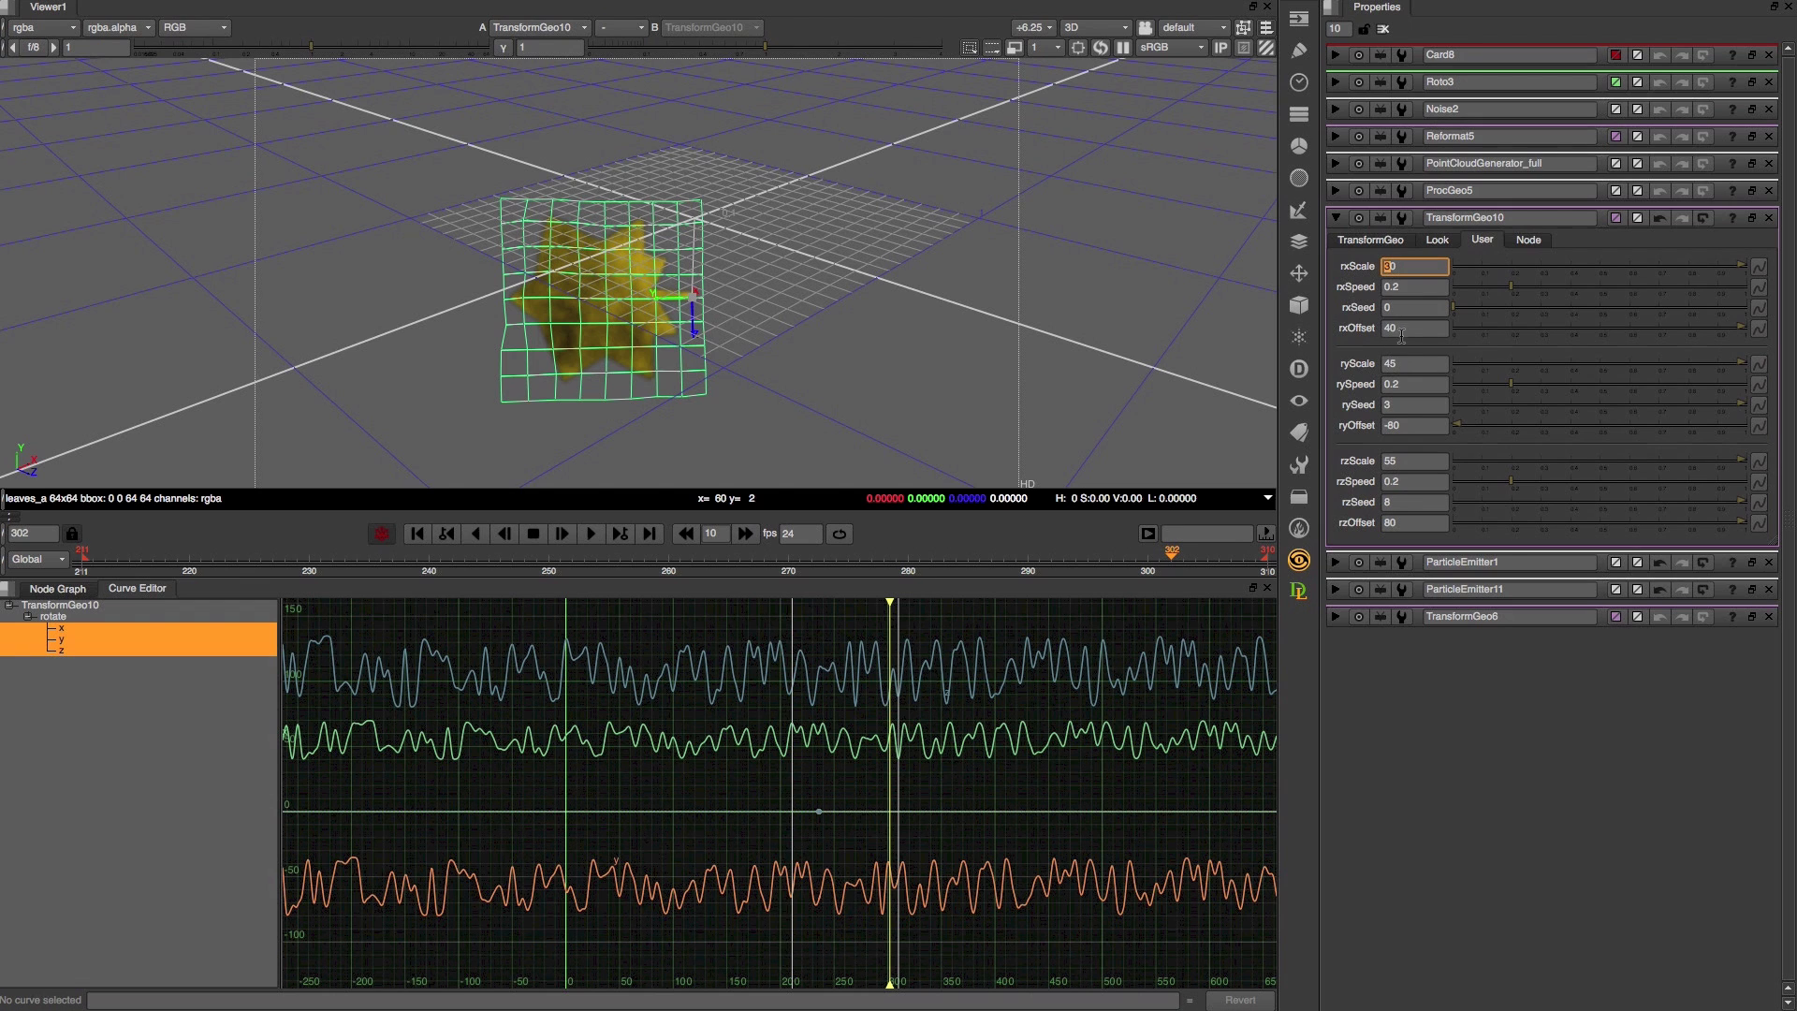
# - Try several rxOffset values on TransformGeo10 and return rxOffset to 40
pyautogui.click(1388, 331)
pyautogui.press('Up')
pyautogui.press('Up')
pyautogui.press('Up')
pyautogui.press('Down')
pyautogui.press('Down')
pyautogui.press('Down')
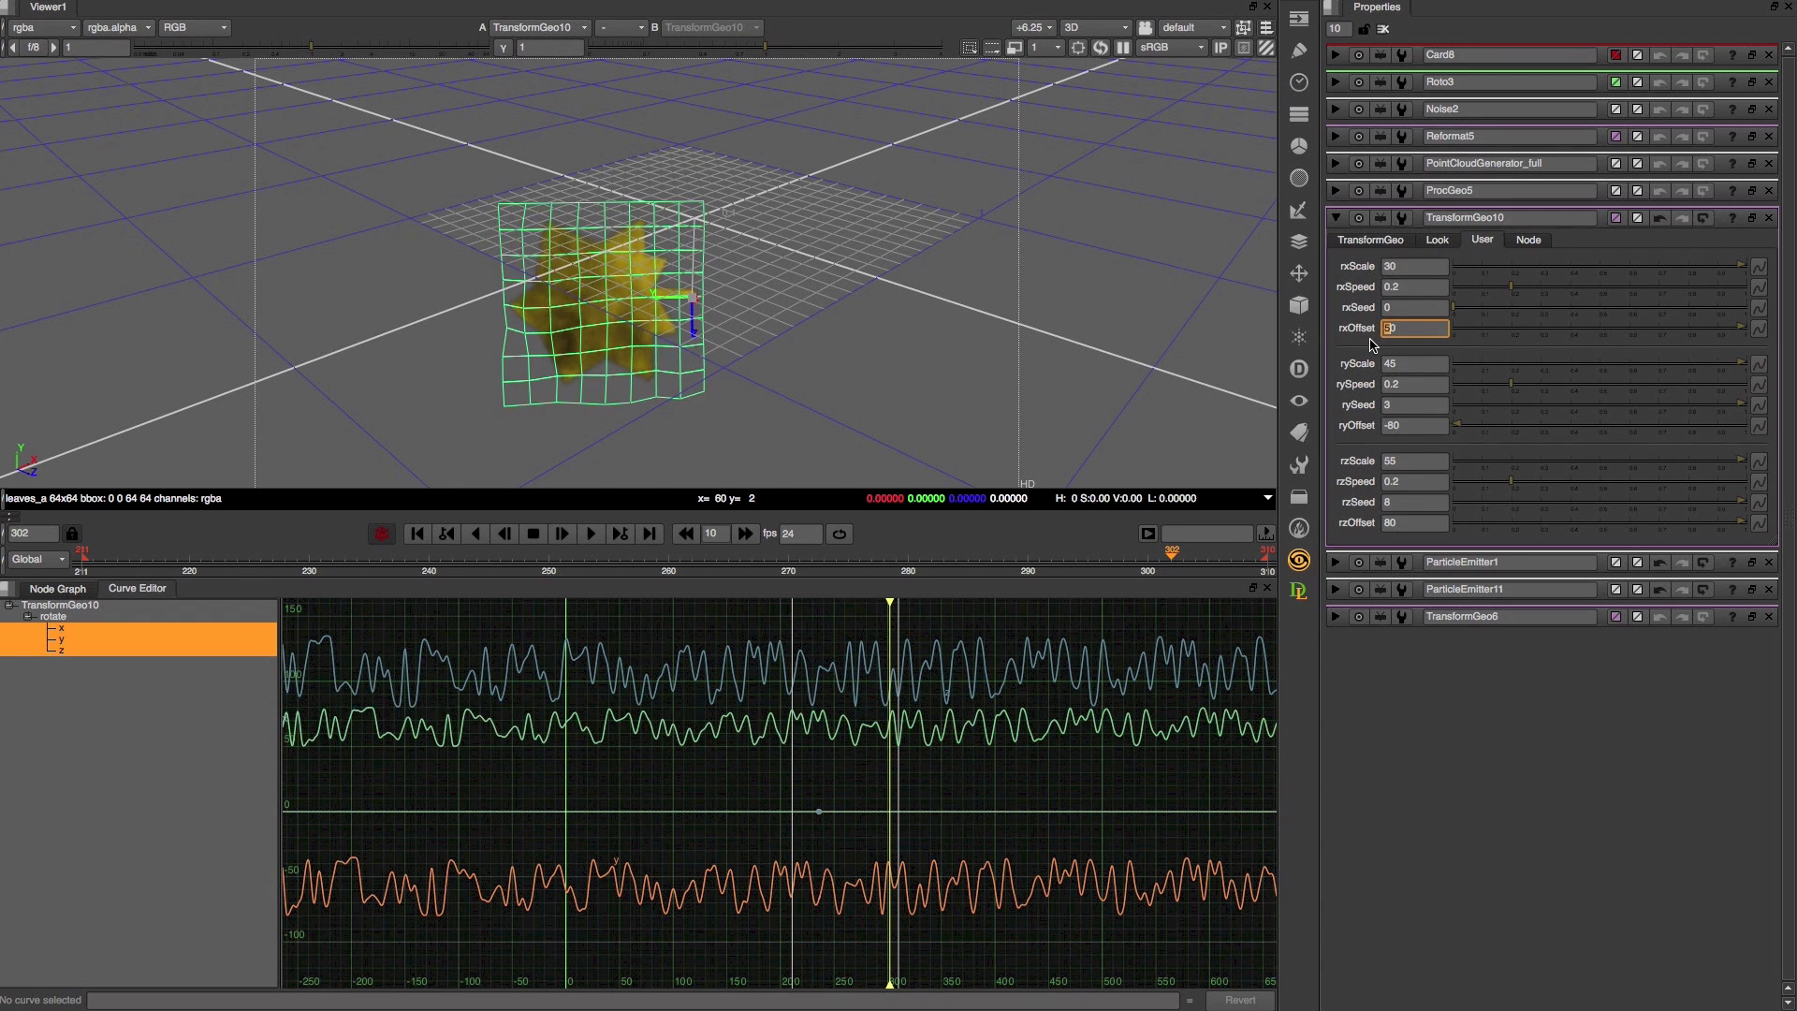
# - Play the timeline with the node graph shown to examine the leaf's random rotation, and stop playback
pyautogui.click(59, 591)
pyautogui.click(592, 535)
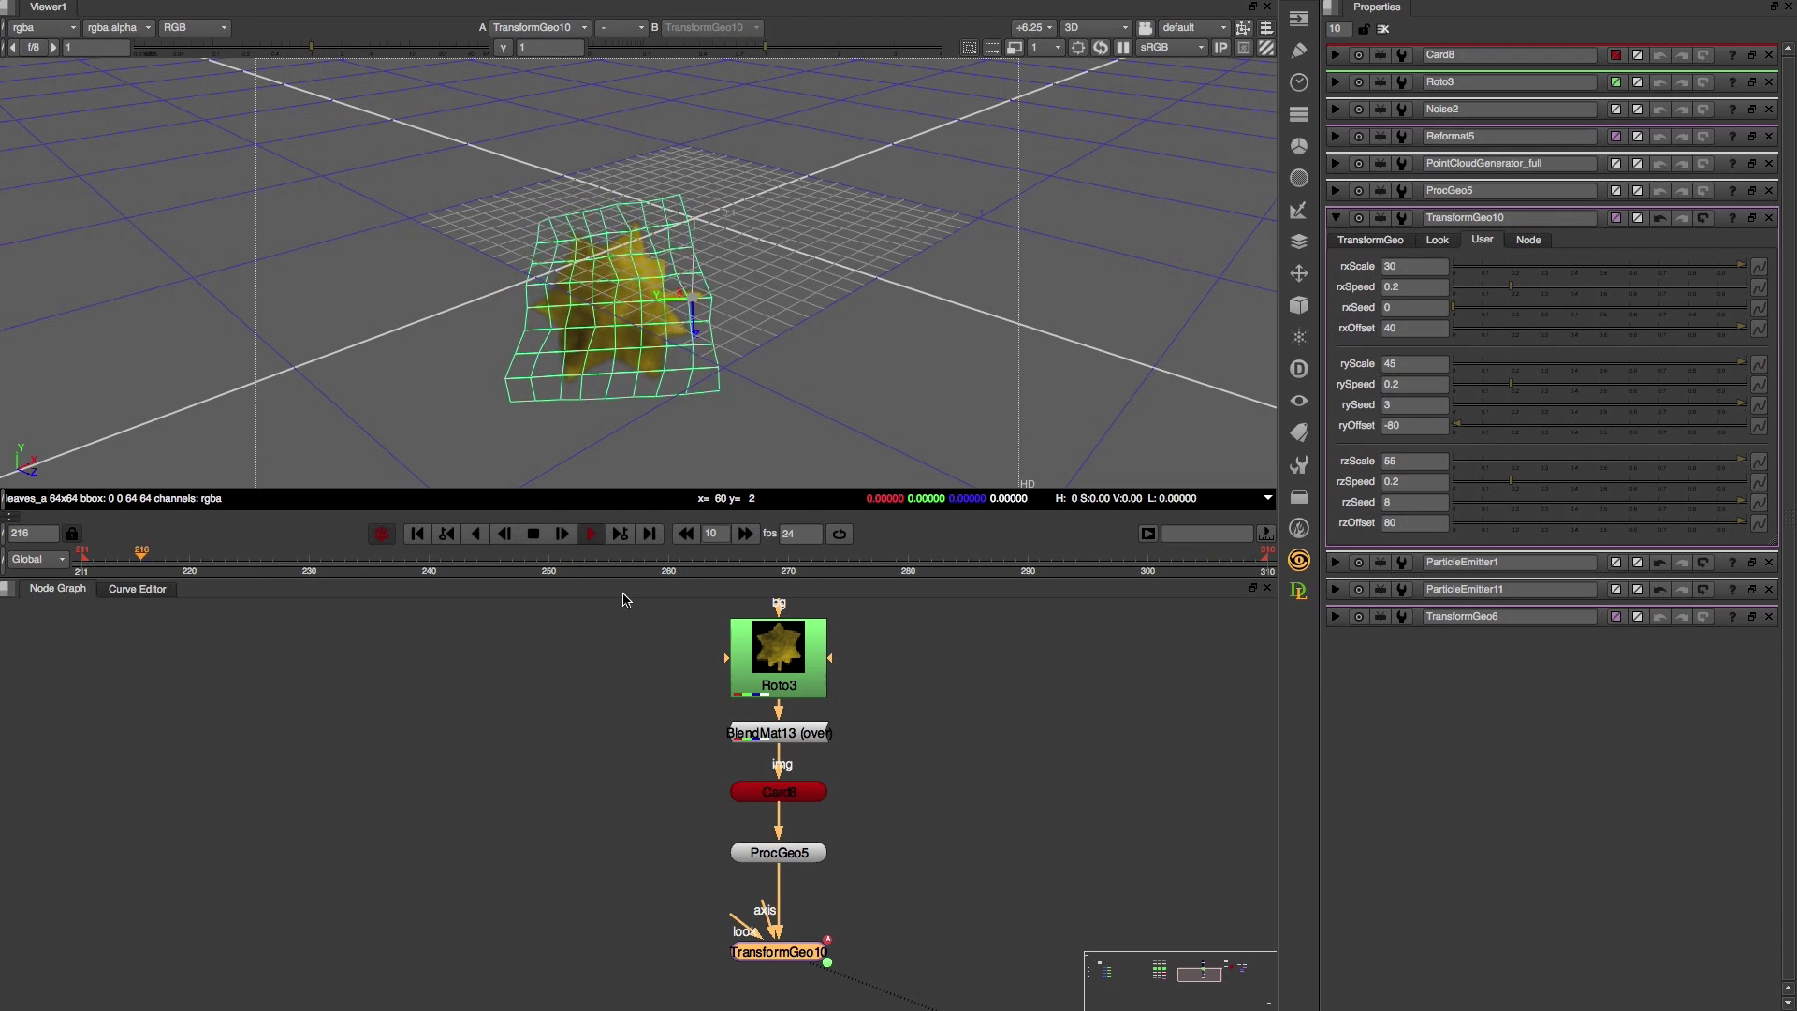
pyautogui.keyDown('super'); pyautogui.moveTo(789, 409); pyautogui.dragTo(803, 450); pyautogui.keyUp('super')
pyautogui.moveTo(849, 844); pyautogui.dragTo(850, 730, button='middle')
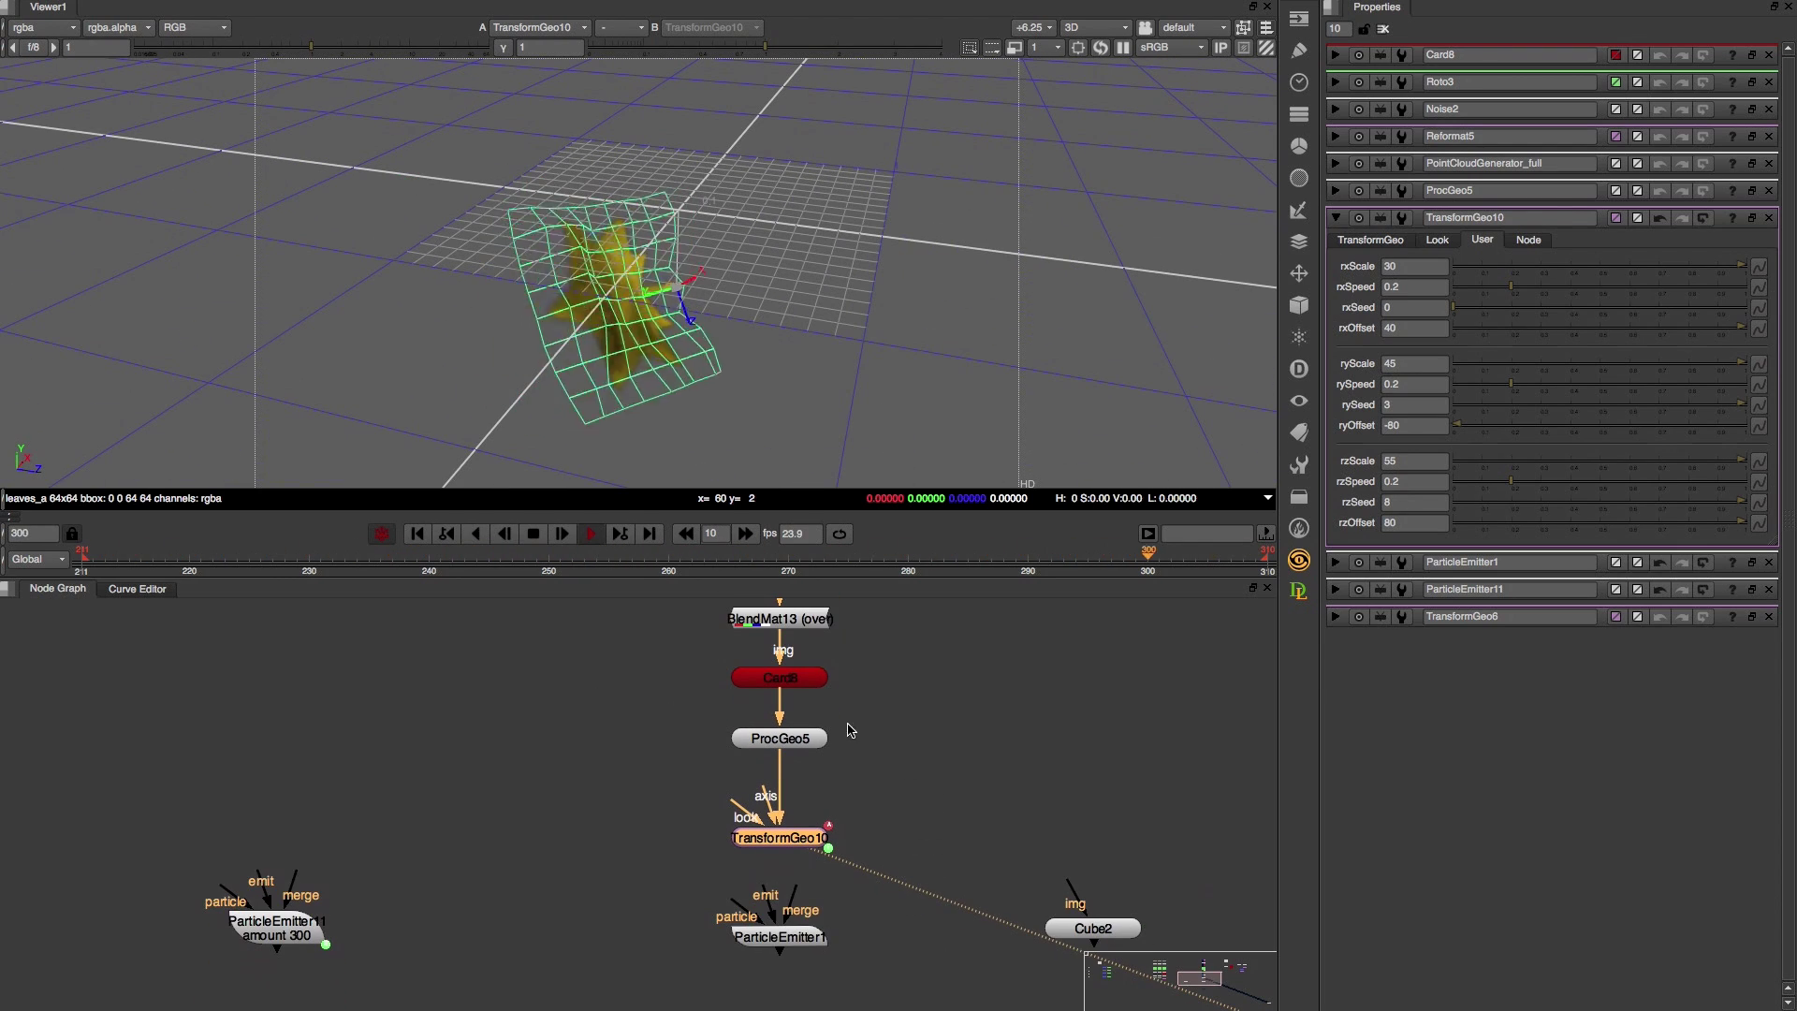
pyautogui.click(535, 537)
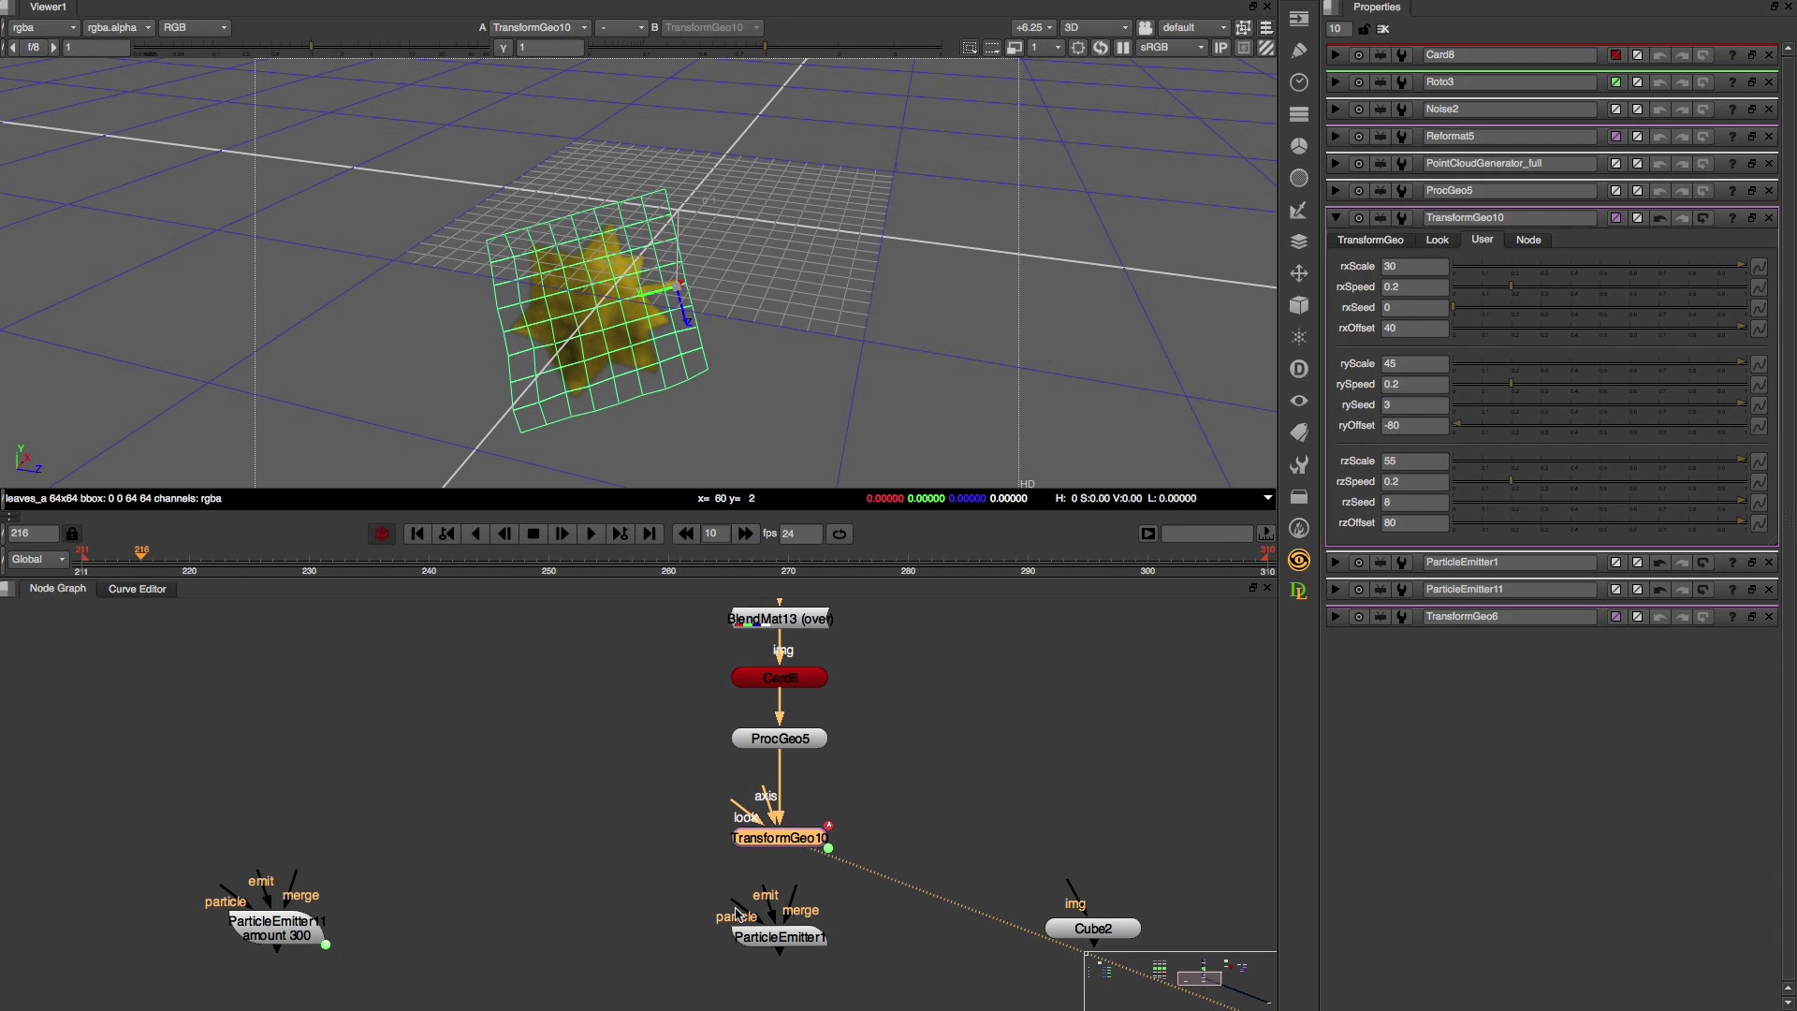
# - Connect ParticleEmitter1's particle input to TransformGeo10 and its emit input to Cube2, placed beside the emitter
pyautogui.moveTo(737, 908); pyautogui.dragTo(790, 843)
pyautogui.click(992, 934)
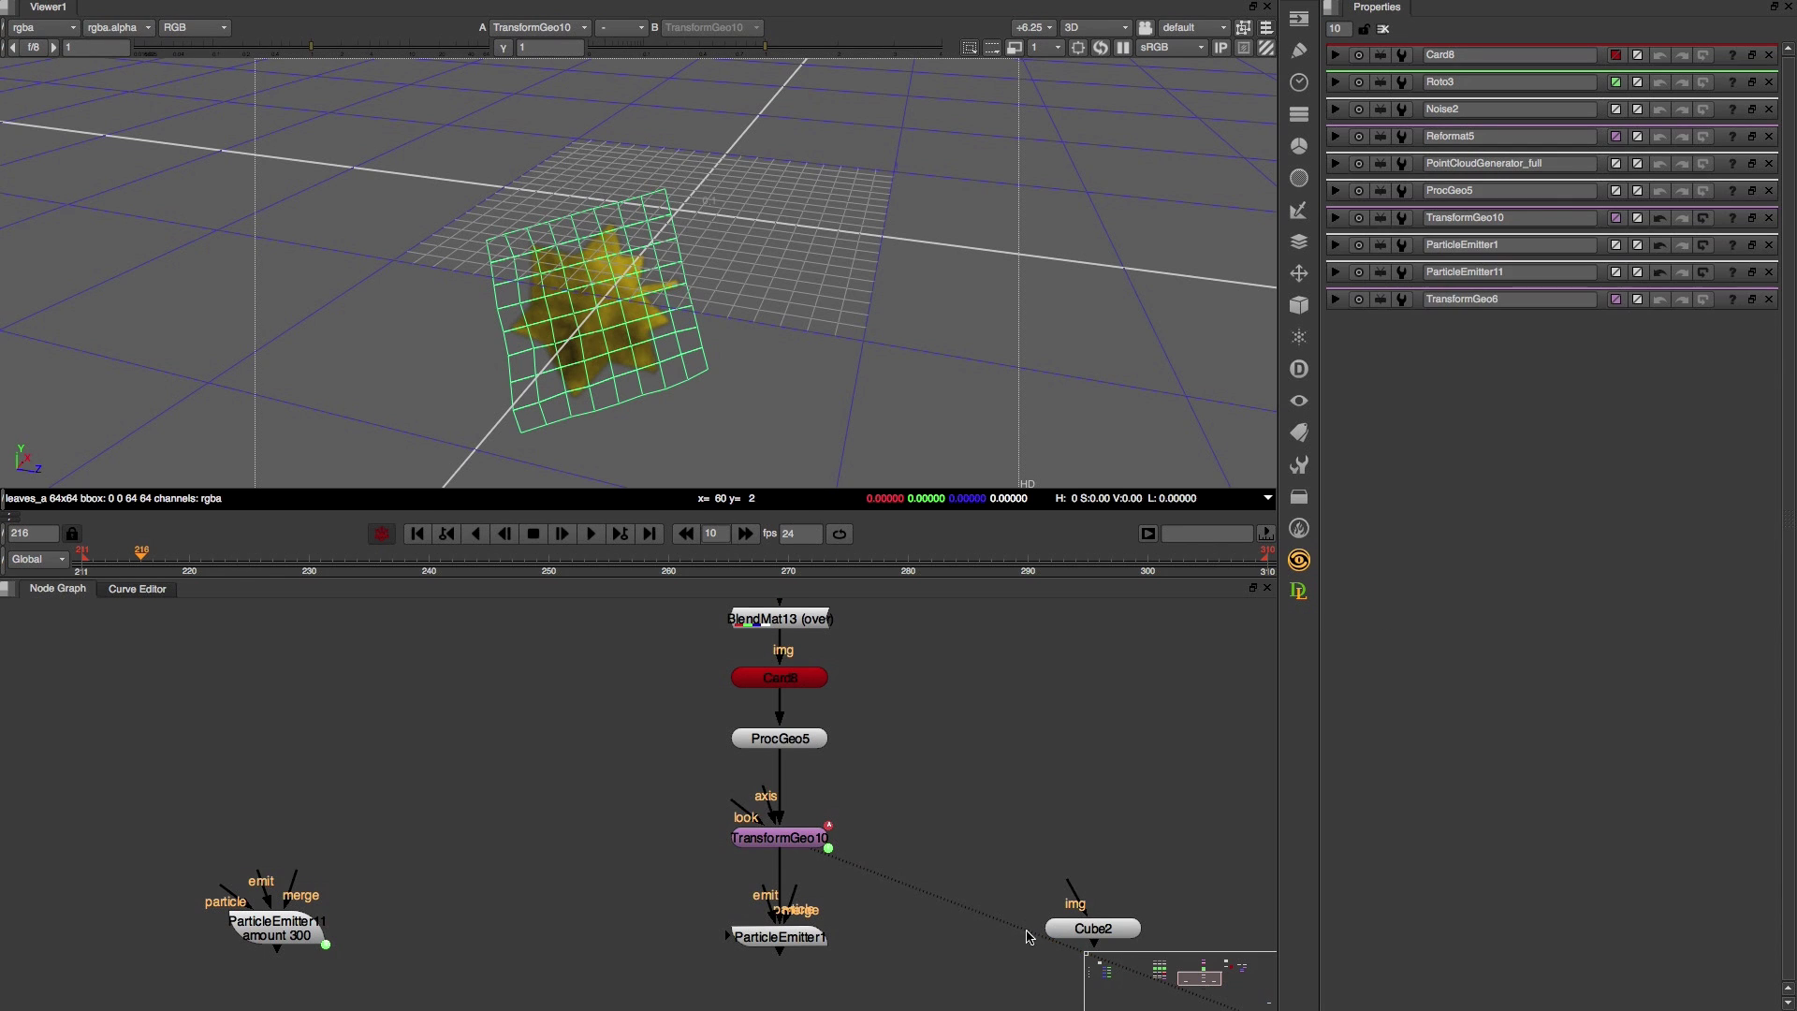
pyautogui.moveTo(1108, 921); pyautogui.dragTo(959, 959)
pyautogui.moveTo(763, 896); pyautogui.dragTo(906, 988)
pyautogui.moveTo(764, 896); pyautogui.dragTo(906, 969)
# - Frame Cube2 in the 3D view and display ParticleEmitter1's leaves together with the cube
pyautogui.doubleClick(906, 967)
pyautogui.press('f')
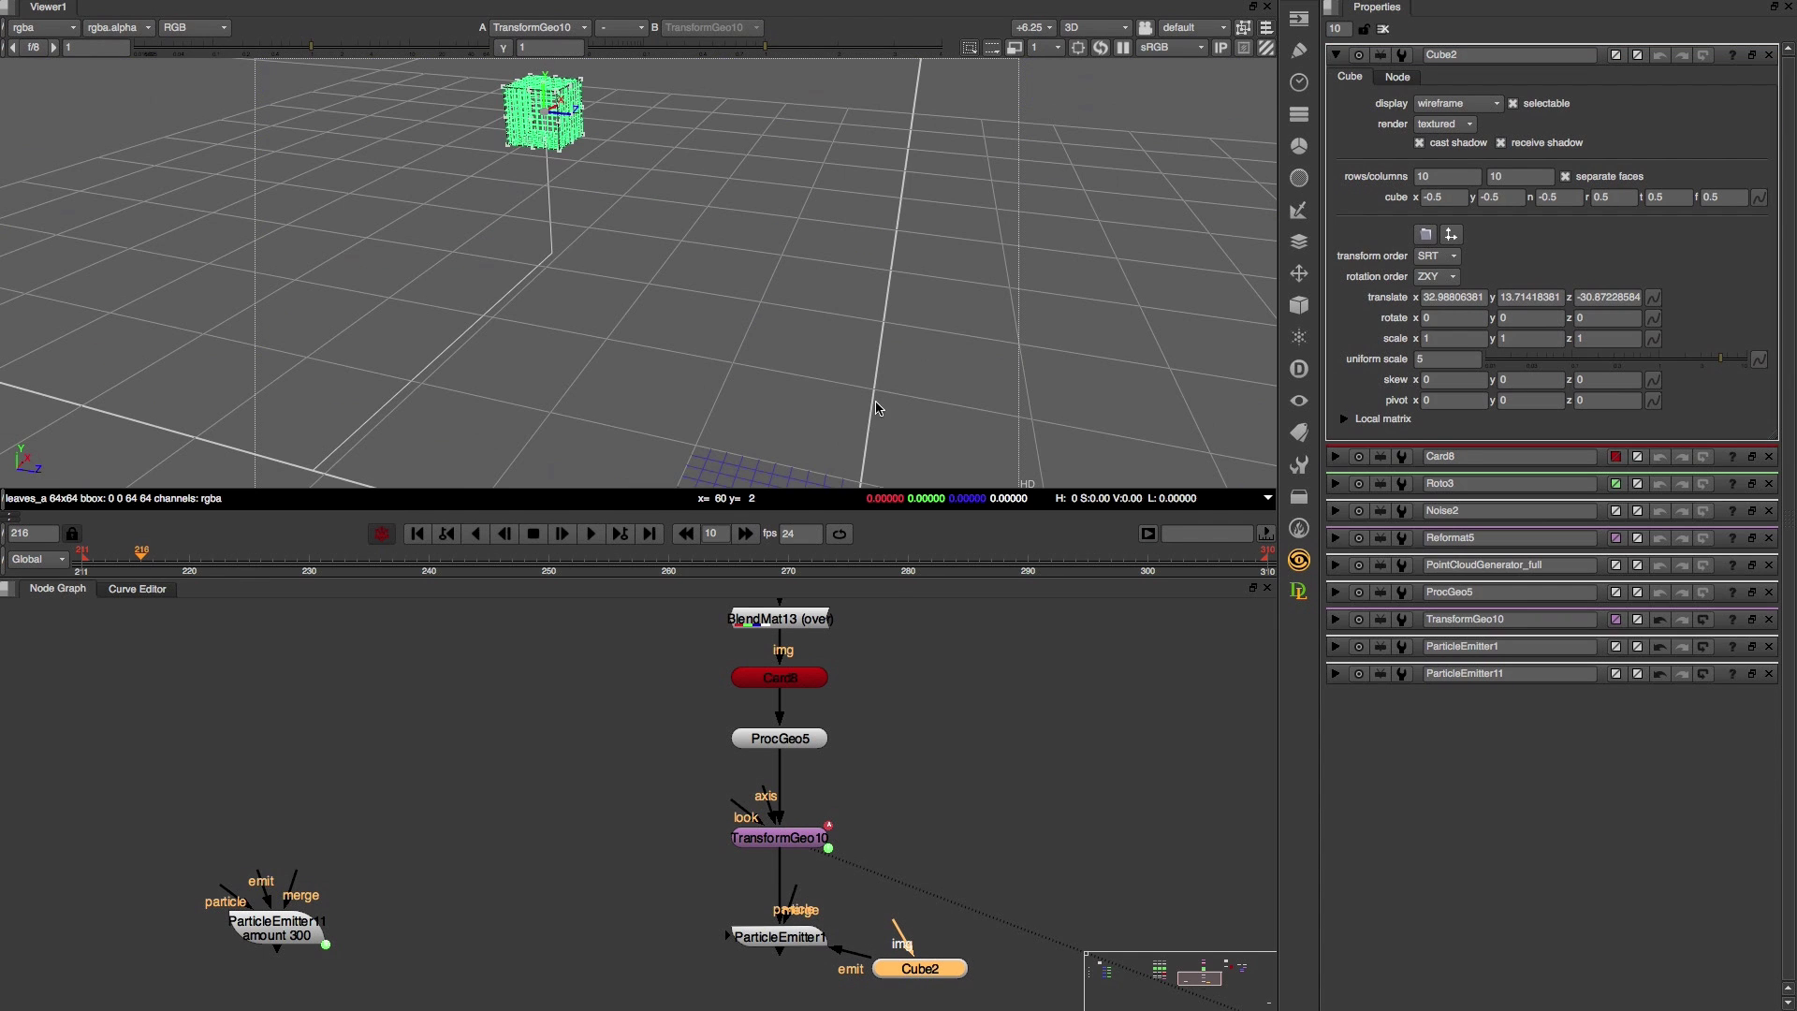
pyautogui.moveTo(849, 853); pyautogui.dragTo(791, 955)
pyautogui.moveTo(835, 858); pyautogui.dragTo(789, 937)
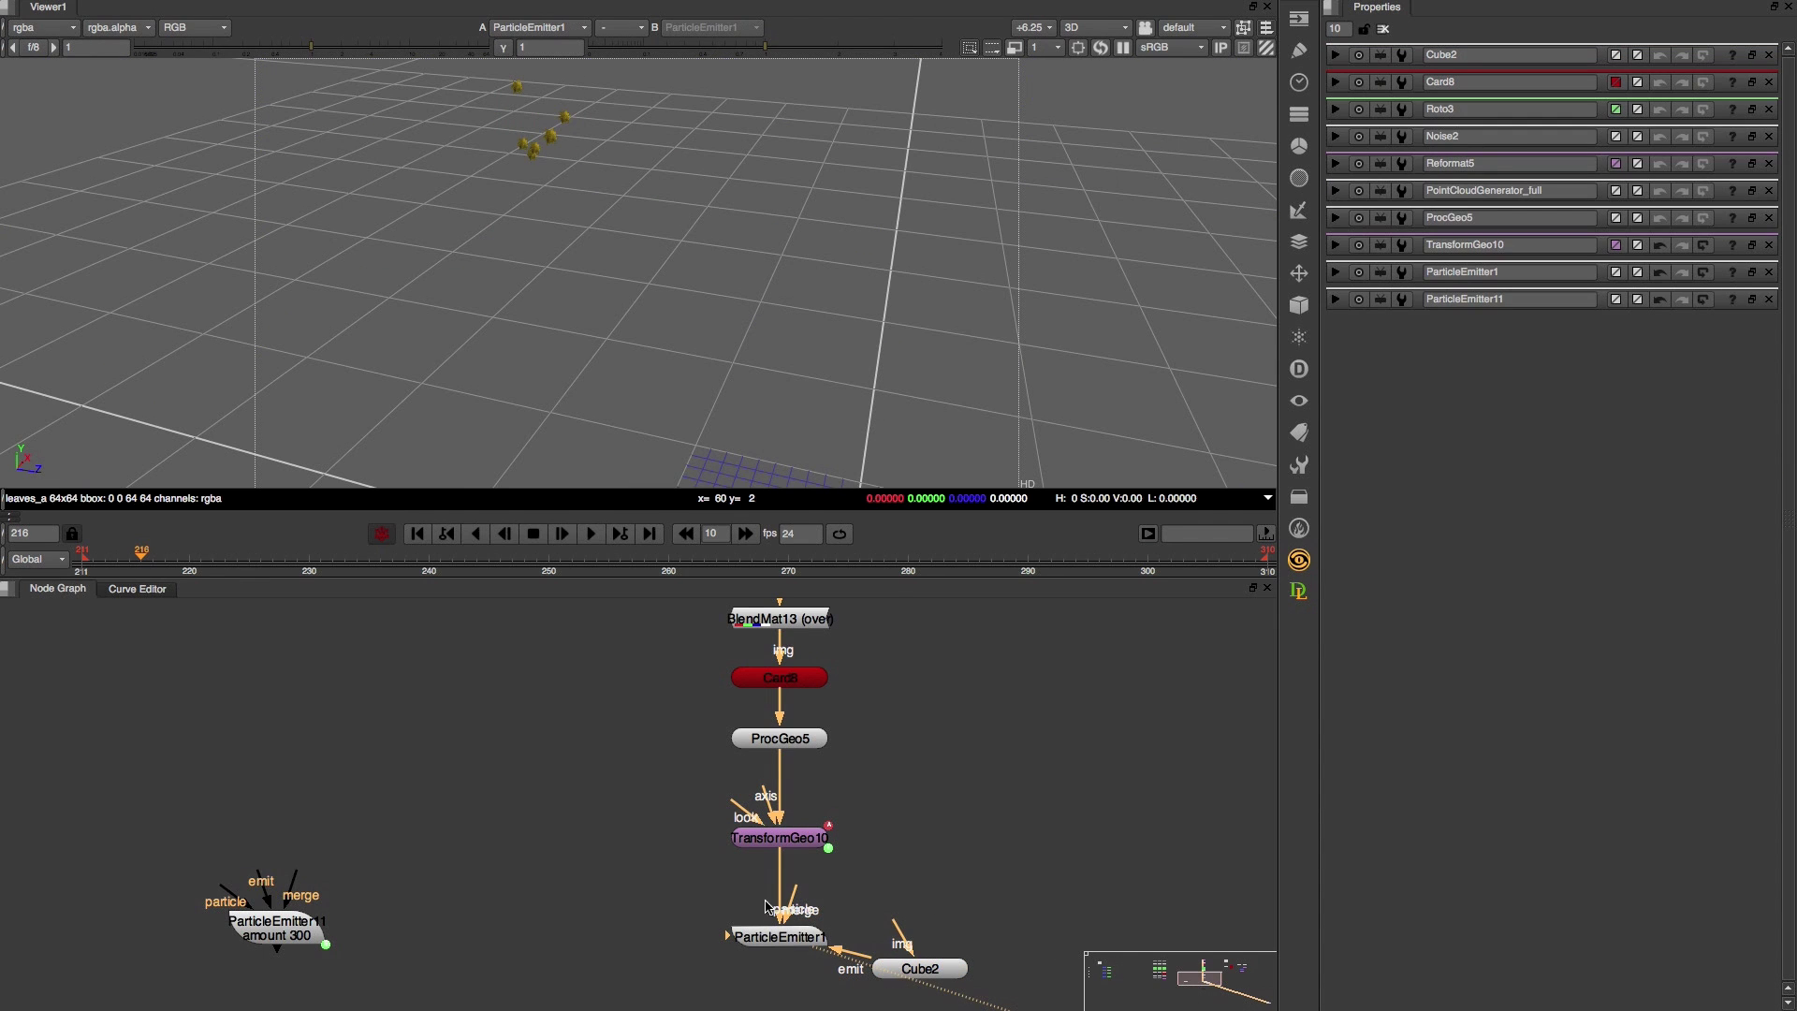
pyautogui.moveTo(554, 176); pyautogui.dragTo(739, 225, button='middle')
pyautogui.doubleClick(919, 965)
pyautogui.scroll(5, 755, 457)
pyautogui.keyDown('ctrl'); pyautogui.moveTo(738, 225); pyautogui.dragTo(710, 294); pyautogui.keyUp('ctrl')
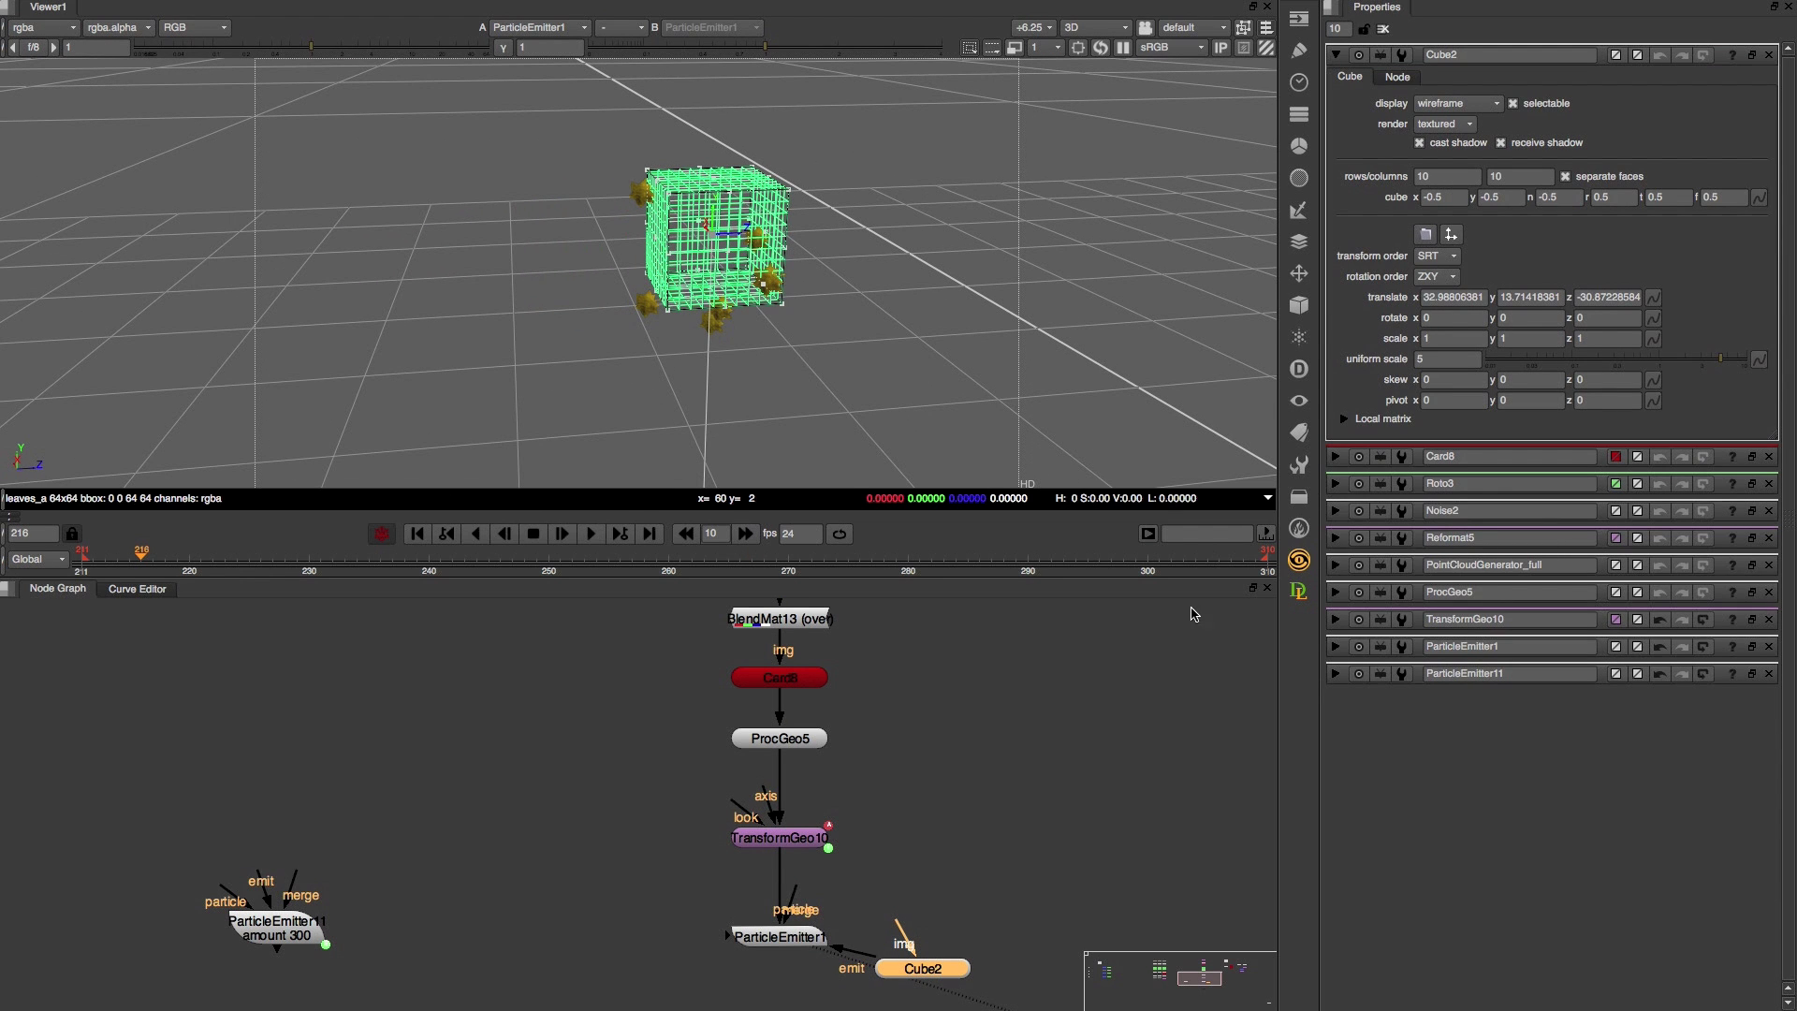
# - Examine ParticleEmitter1's emission source choices, keeping it set to points
pyautogui.doubleClick(781, 937)
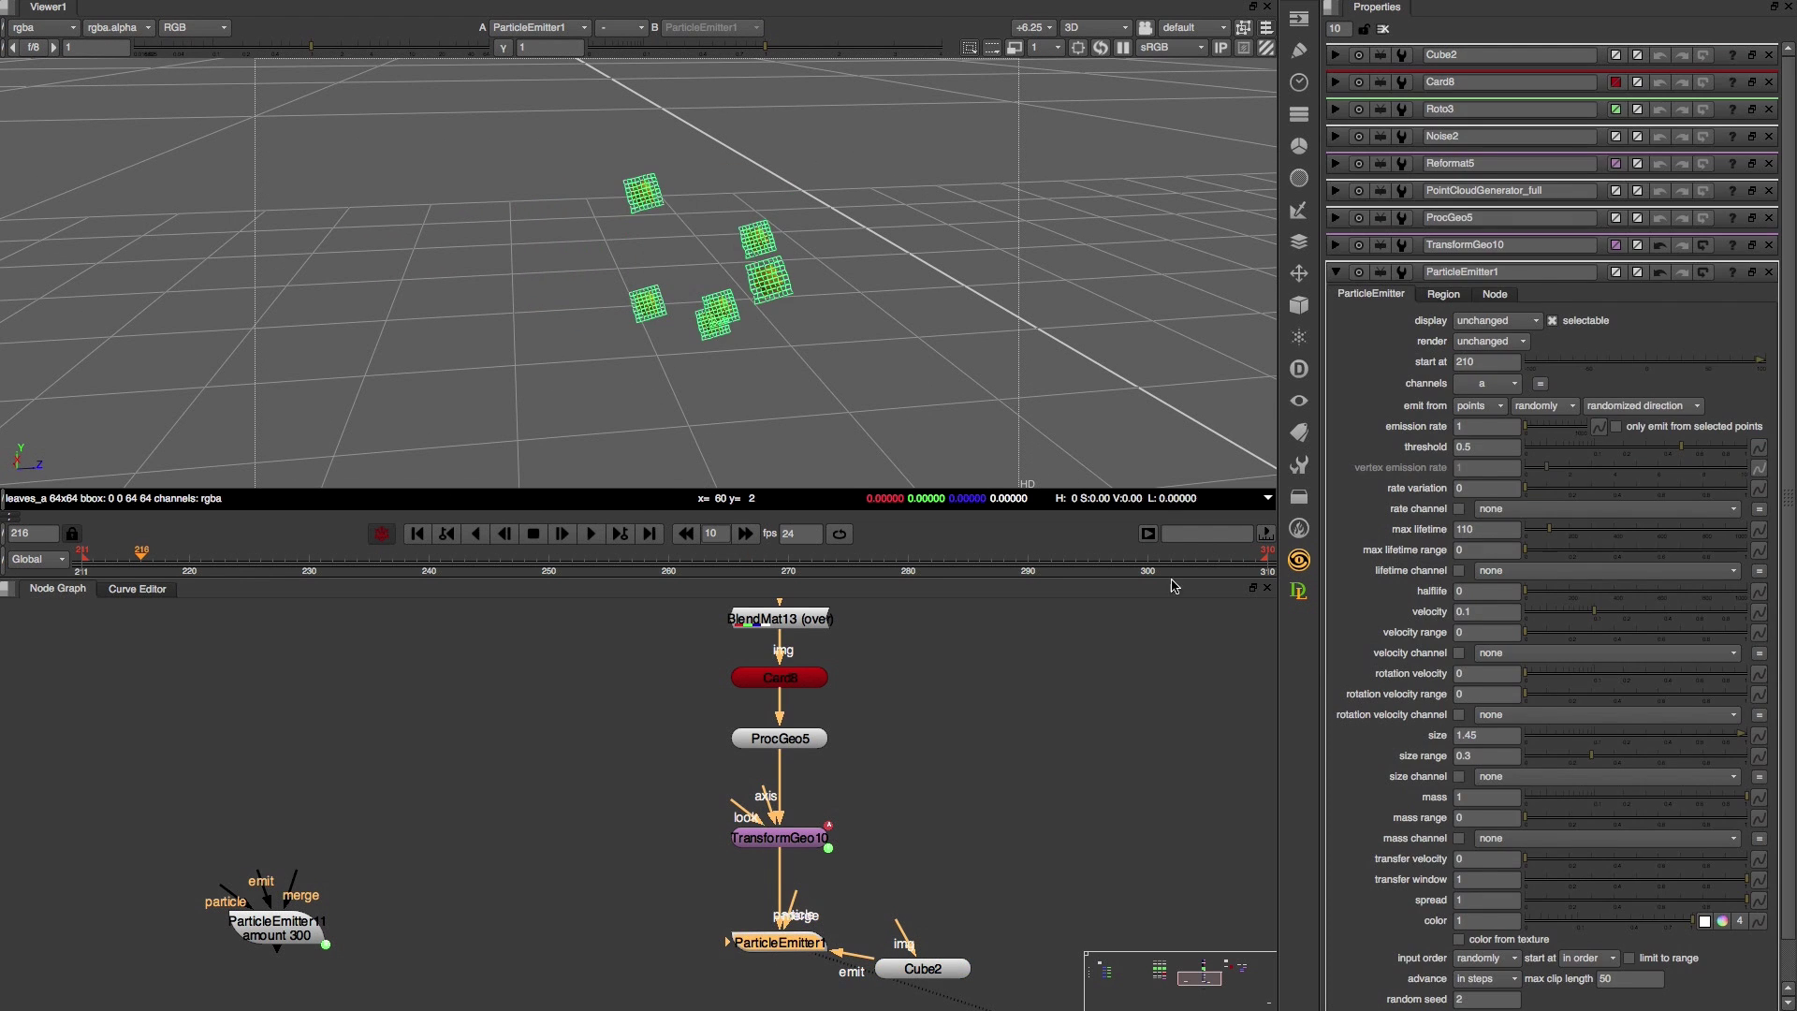
pyautogui.click(1501, 412)
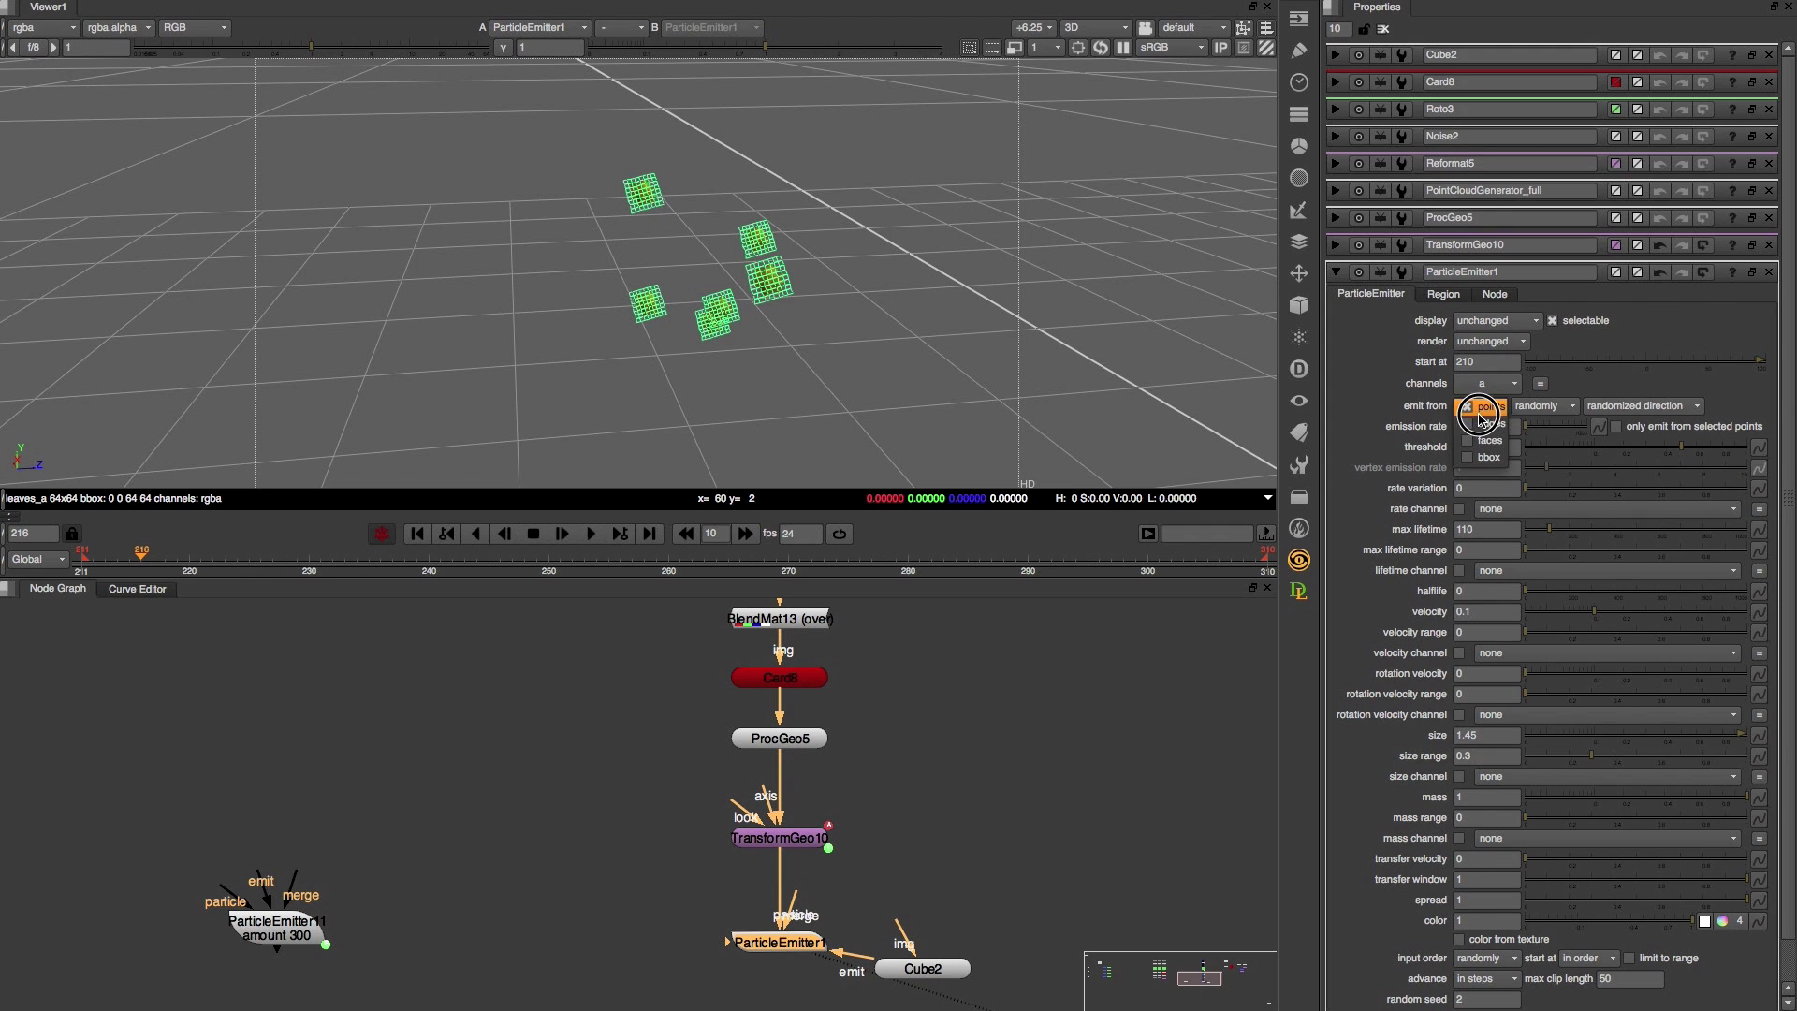
pyautogui.click(1364, 412)
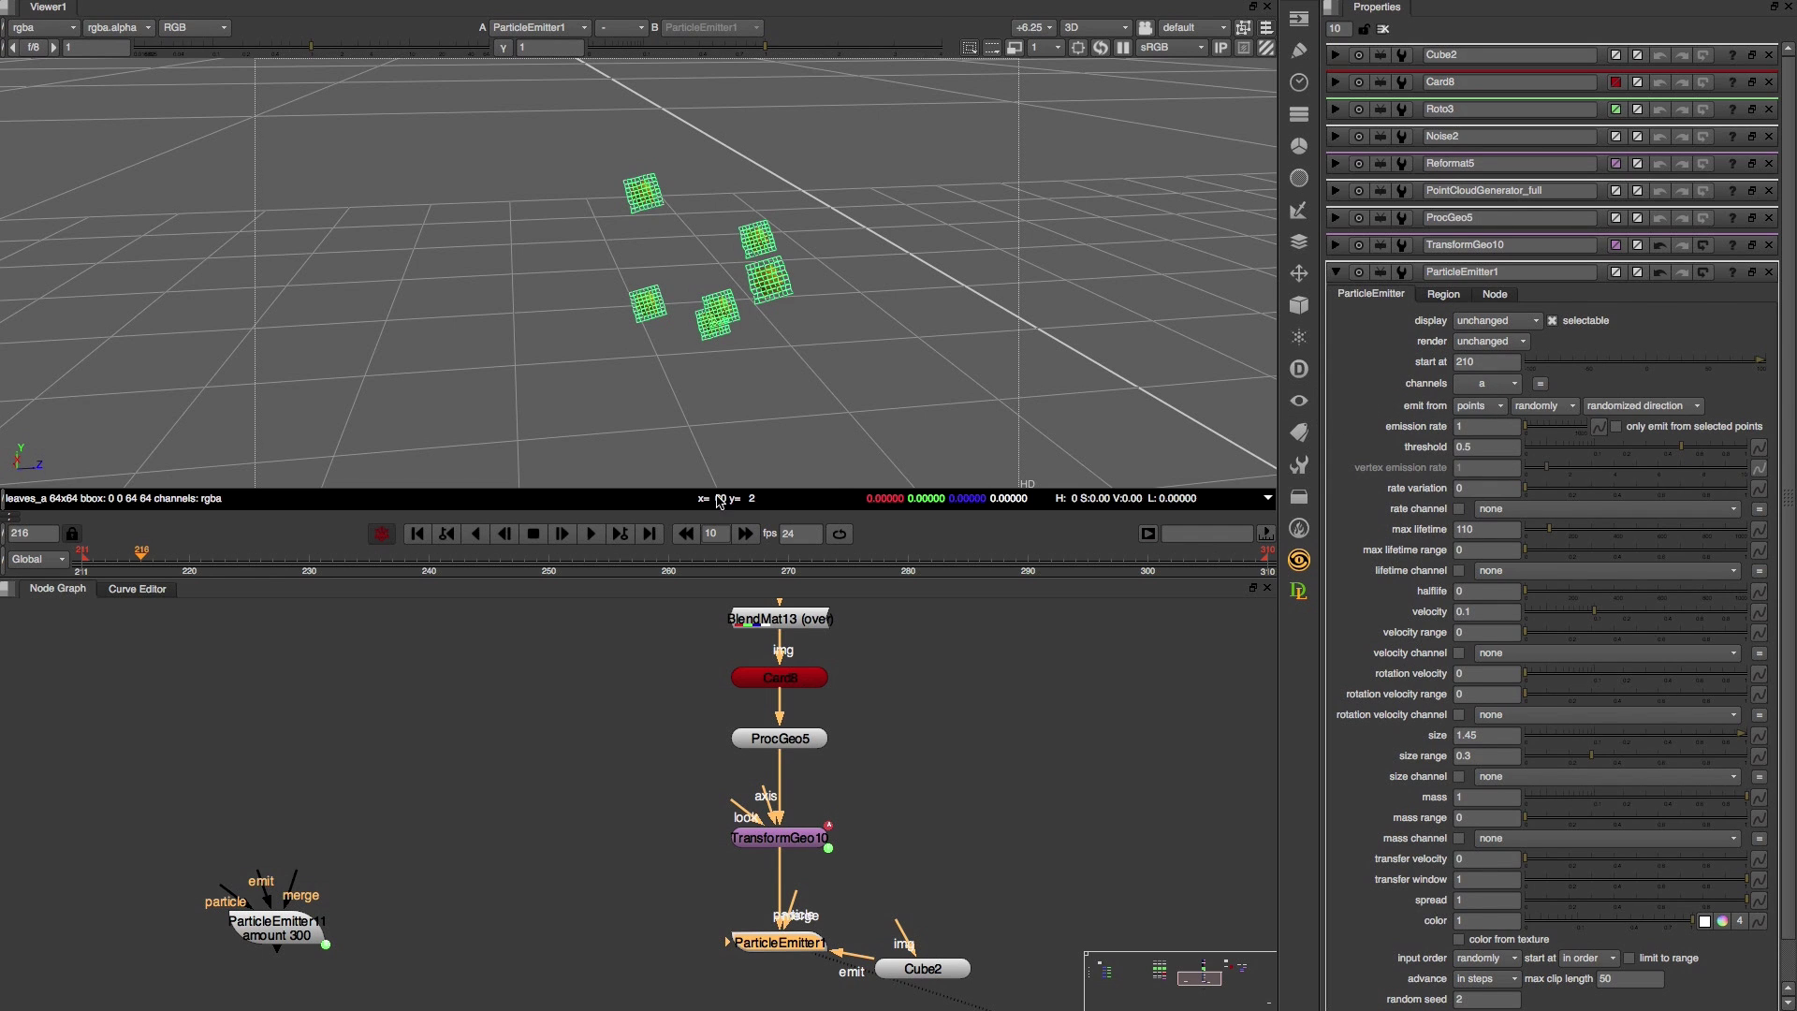
# - Show the Cube2 emitter and scrub to frame 219 to examine the leaves emitted from its points
pyautogui.doubleClick(935, 974)
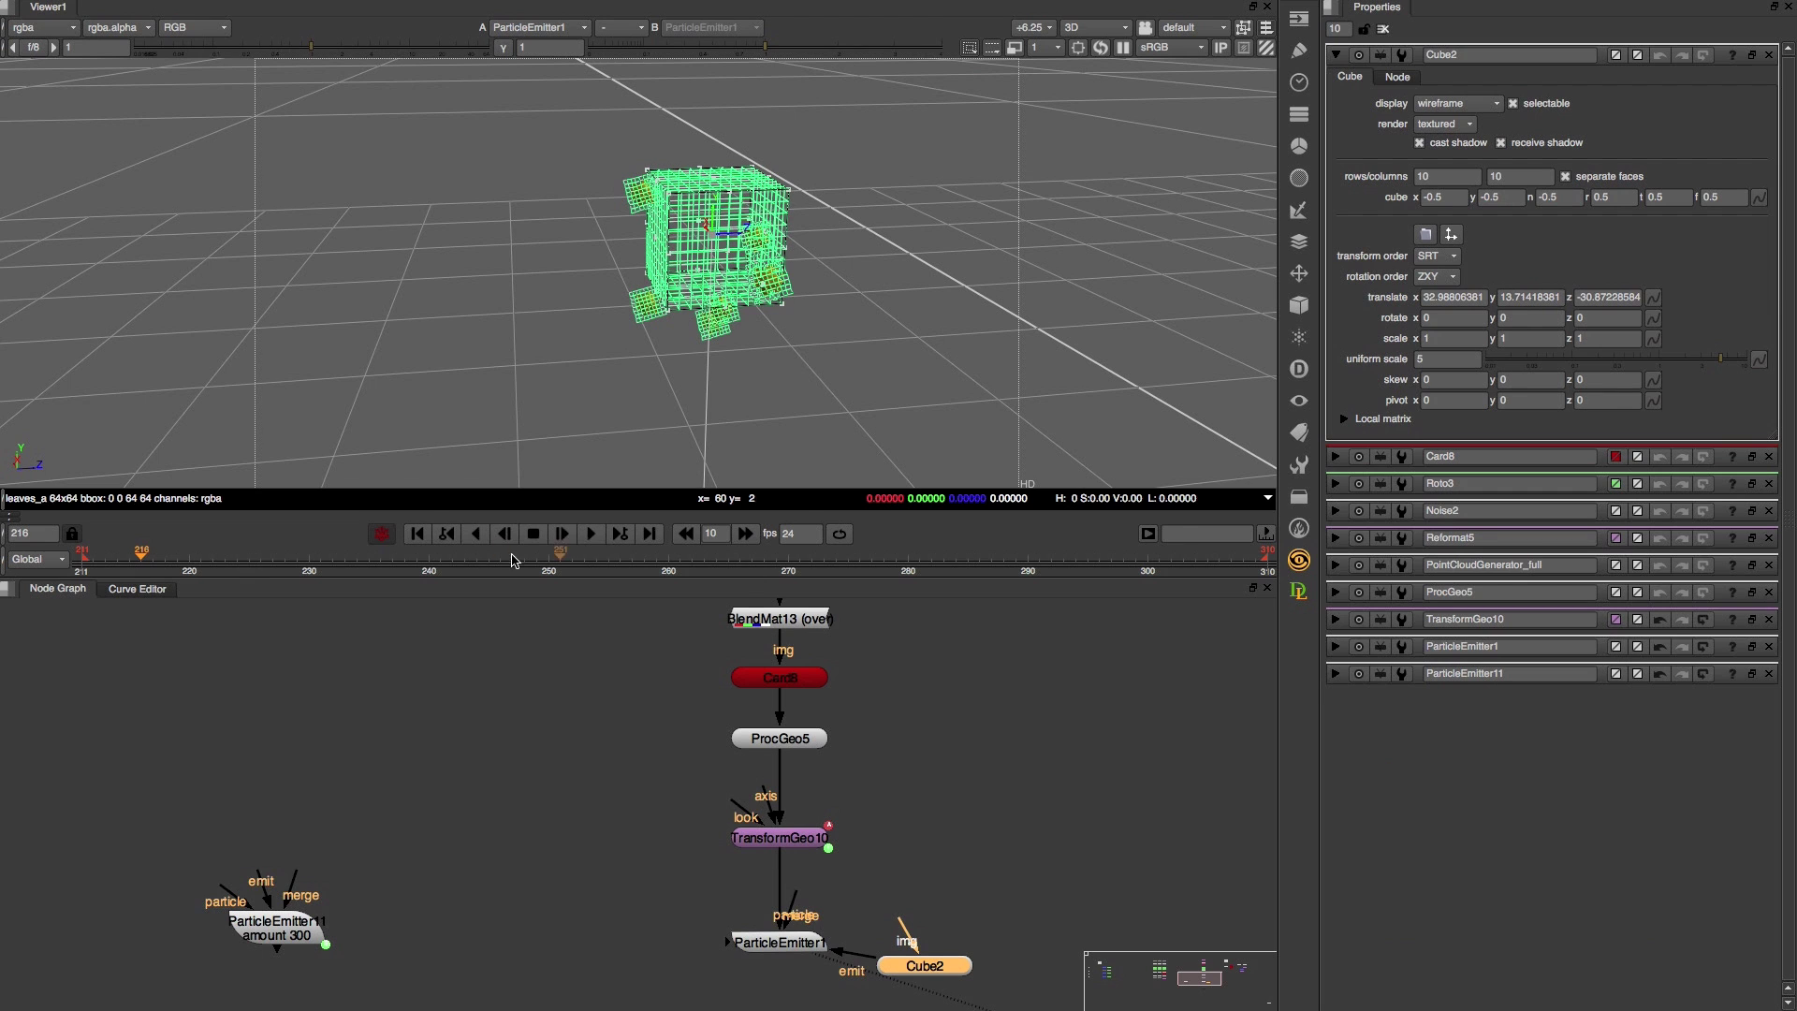
pyautogui.click(238, 563)
pyautogui.moveTo(217, 569); pyautogui.dragTo(183, 569)
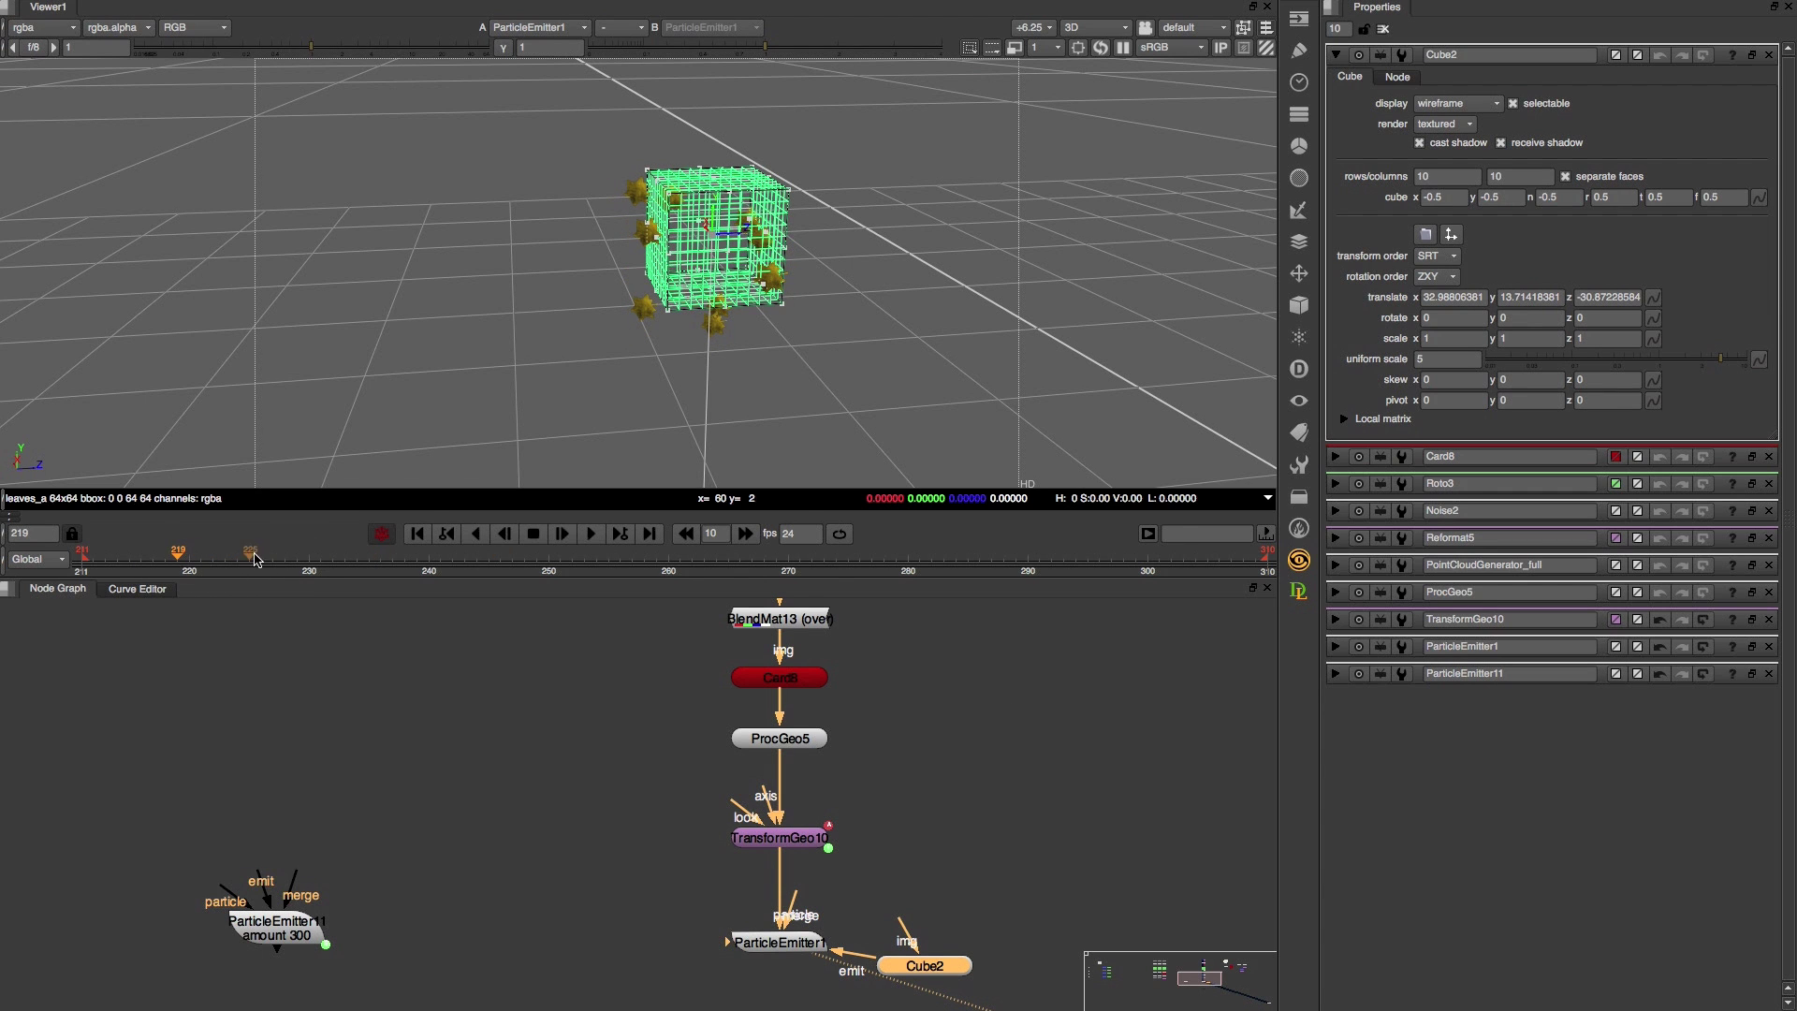
pyautogui.keyDown('ctrl'); pyautogui.moveTo(924, 435); pyautogui.dragTo(1009, 364); pyautogui.keyUp('ctrl')
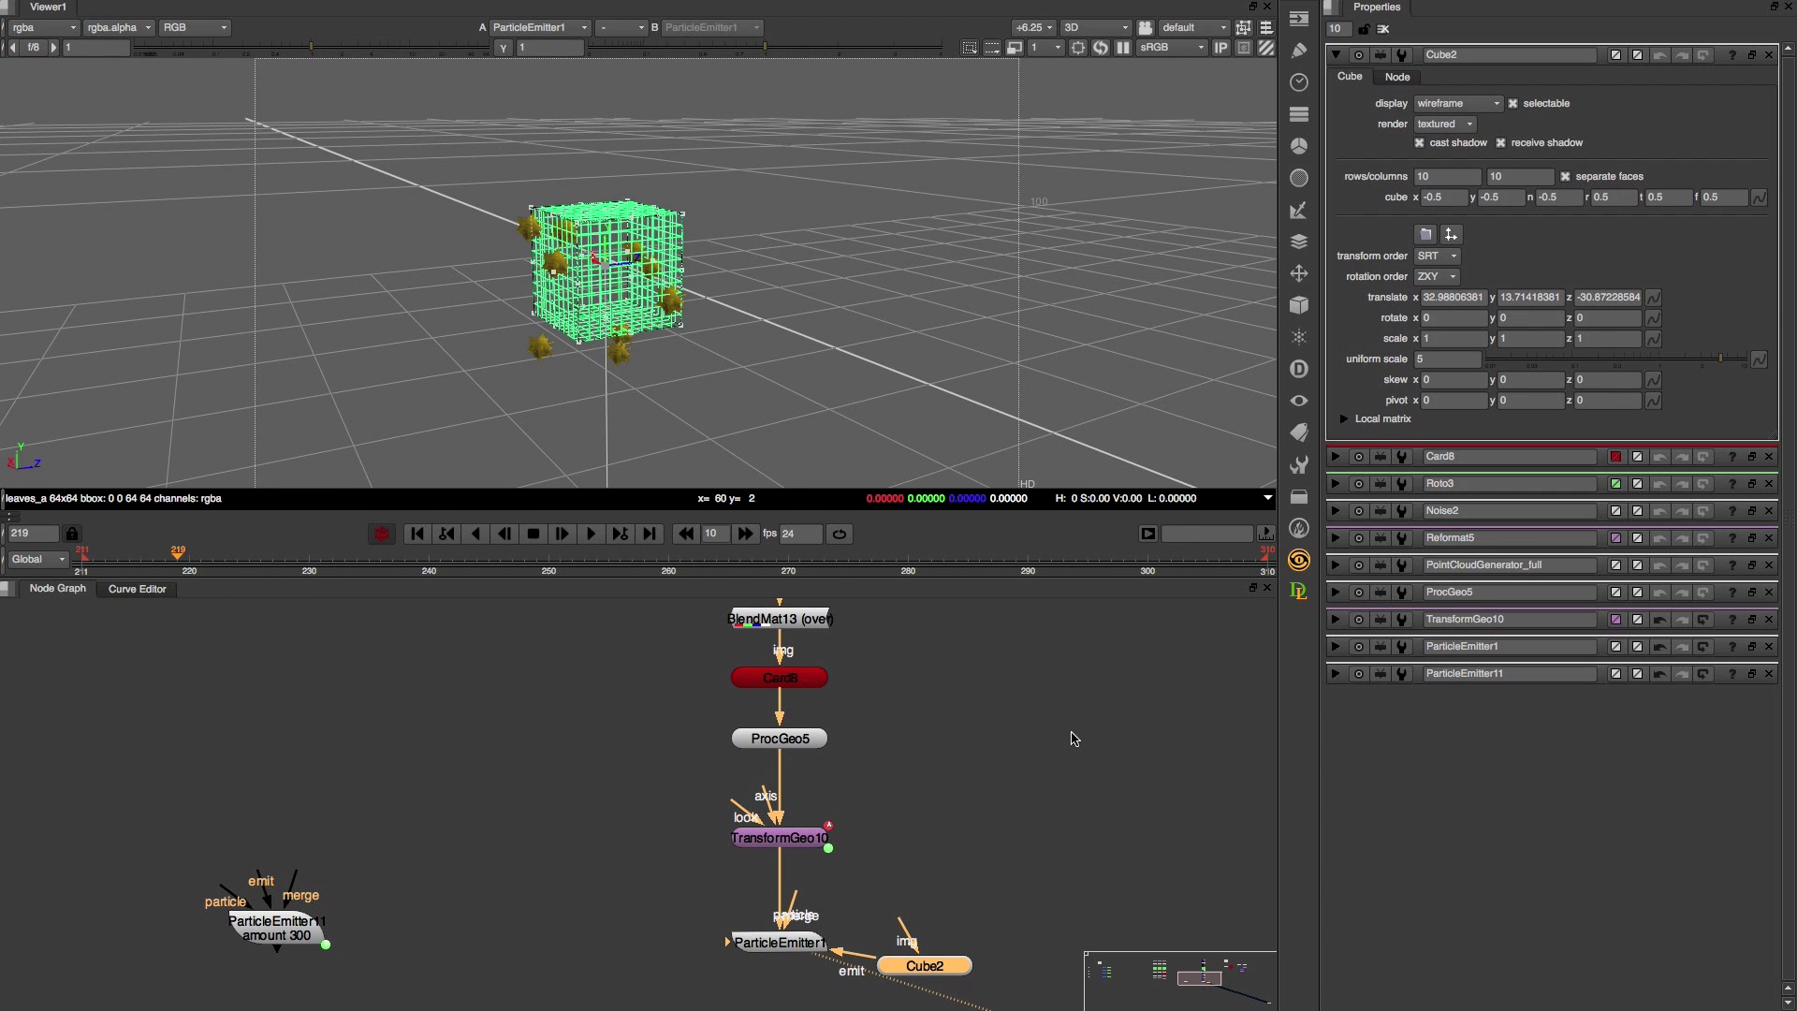
# - Display the Read2 Coal Harbour plate and examine the trees in the shot
pyautogui.moveTo(1076, 738); pyautogui.dragTo(894, 889, button='middle')
pyautogui.moveTo(985, 745); pyautogui.dragTo(809, 892, button='middle')
pyautogui.moveTo(871, 793); pyautogui.dragTo(809, 856, button='middle')
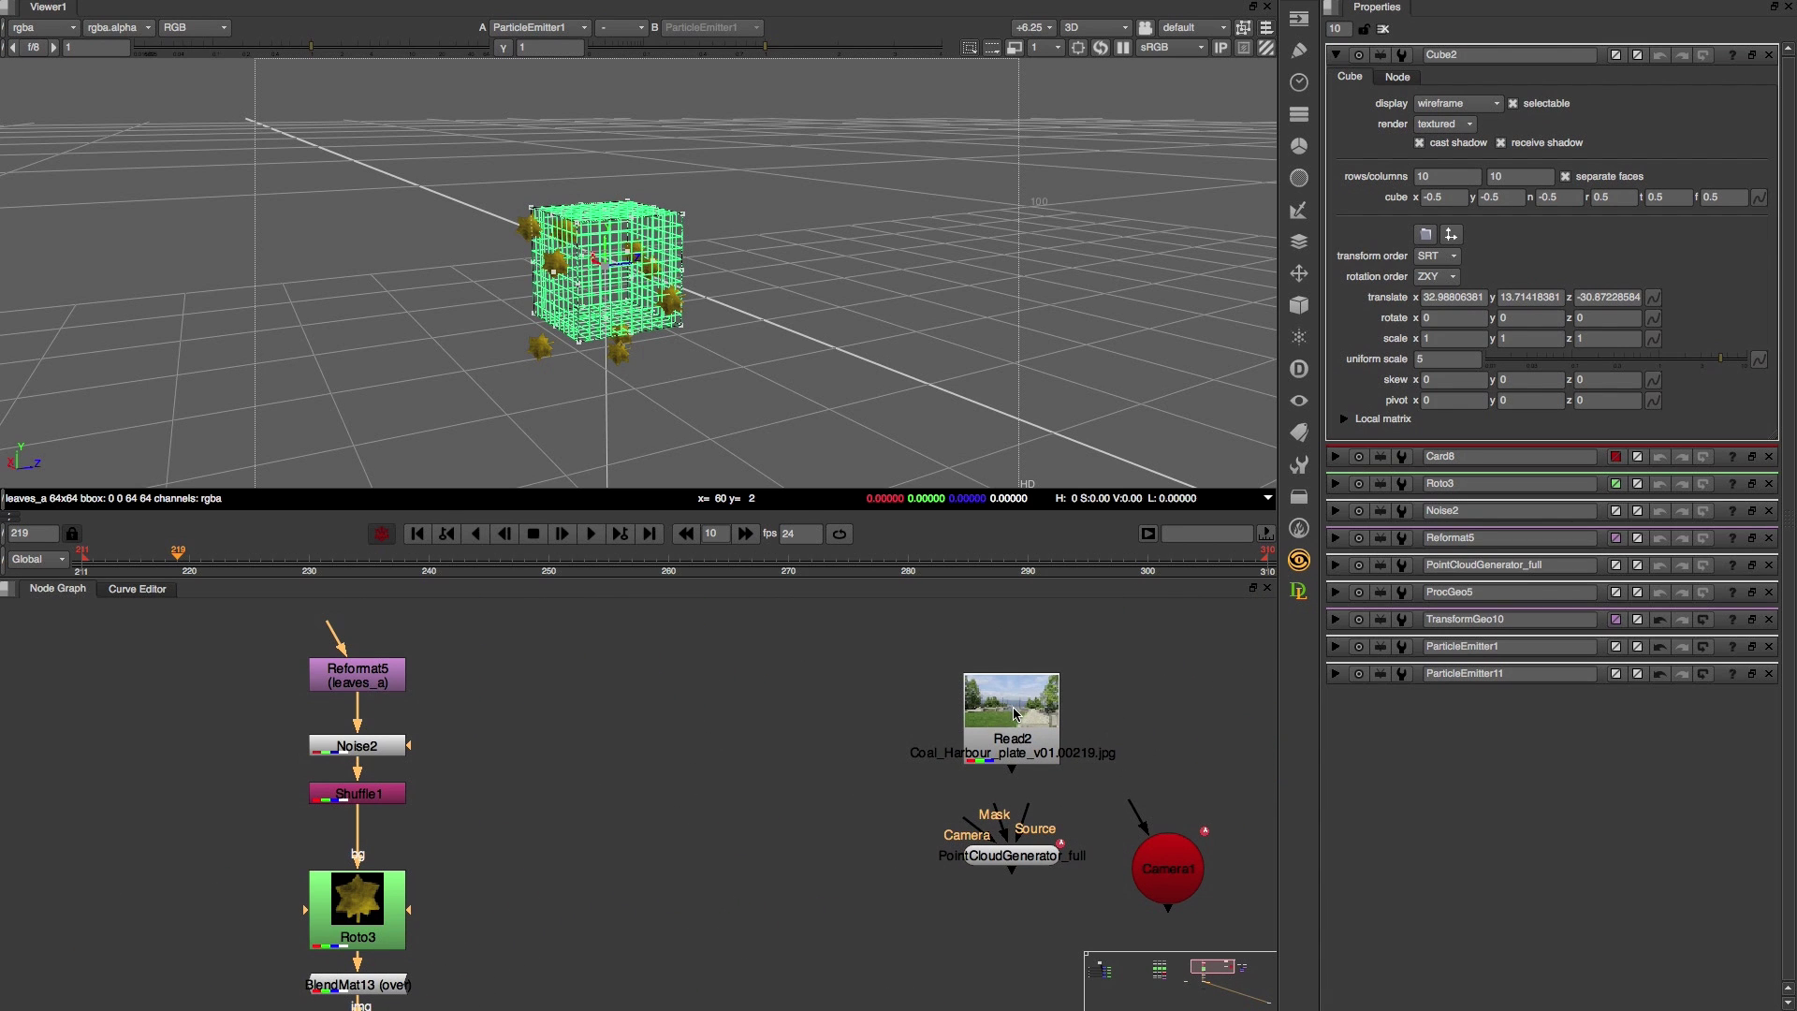
pyautogui.click(1014, 713)
pyautogui.press('1')
pyautogui.scroll(8, 709, 341)
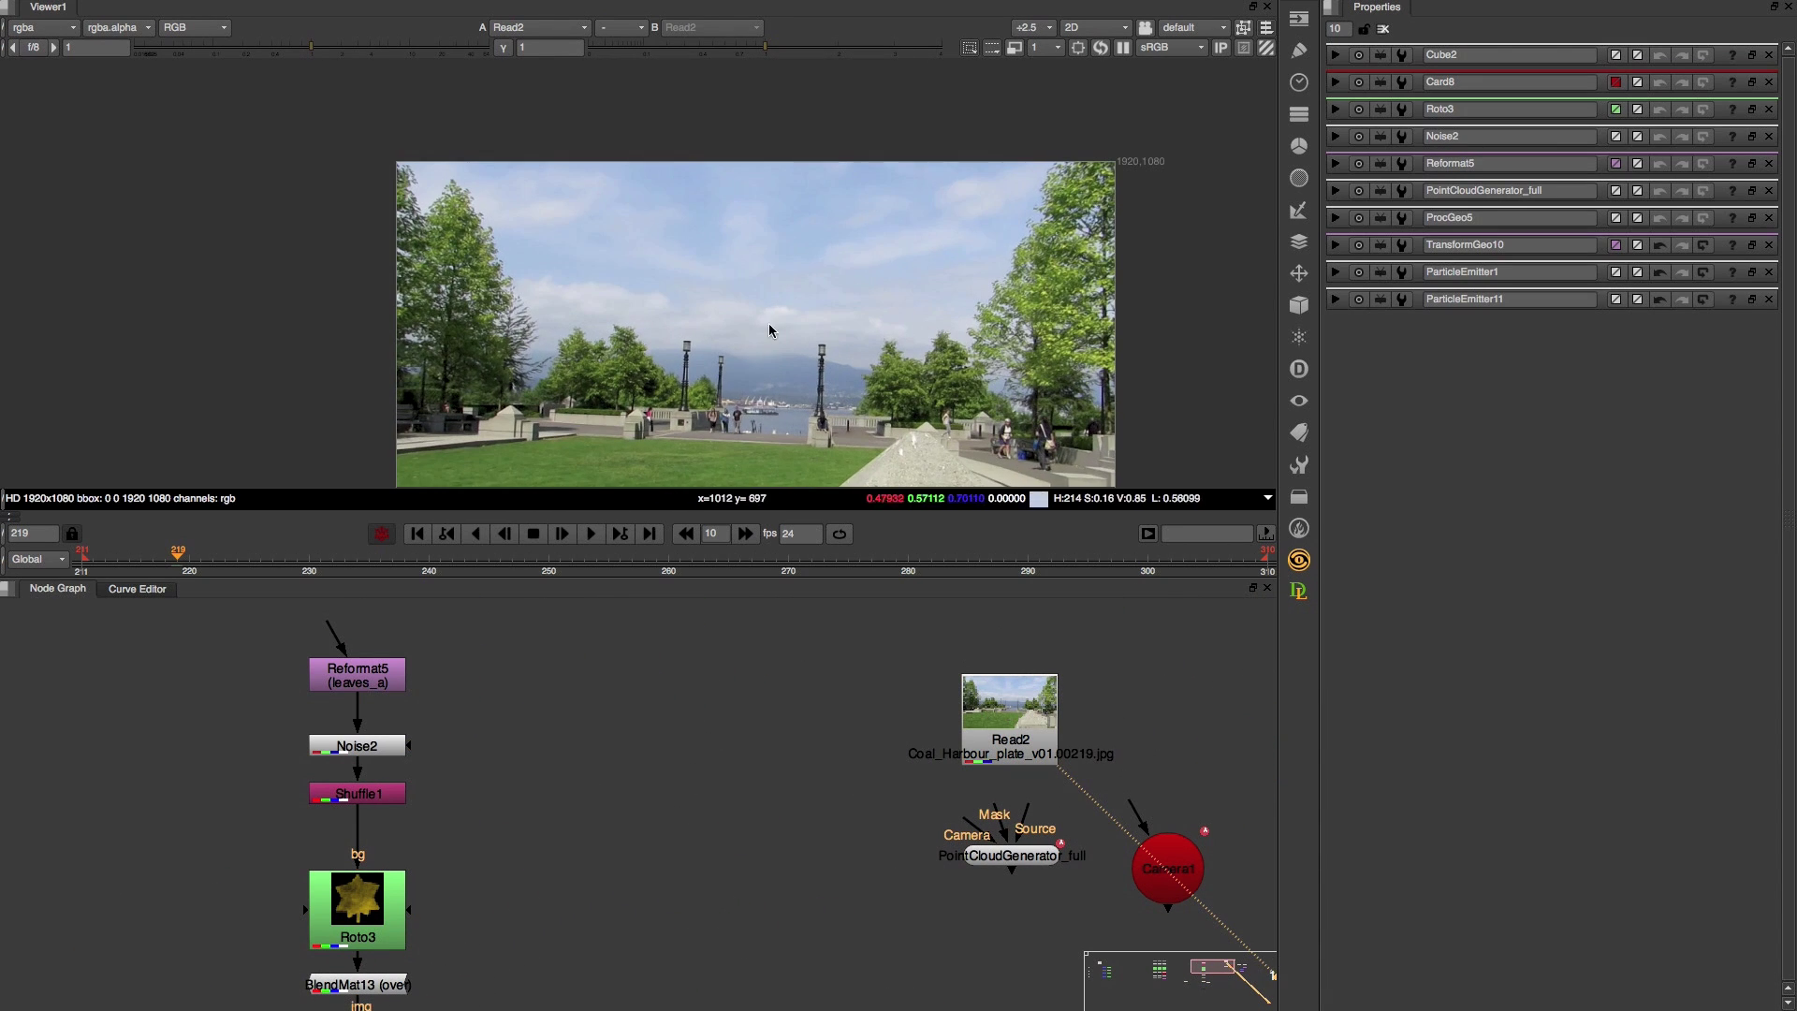
pyautogui.moveTo(762, 377); pyautogui.dragTo(726, 320, button='middle')
pyautogui.scroll(-1, 741, 315)
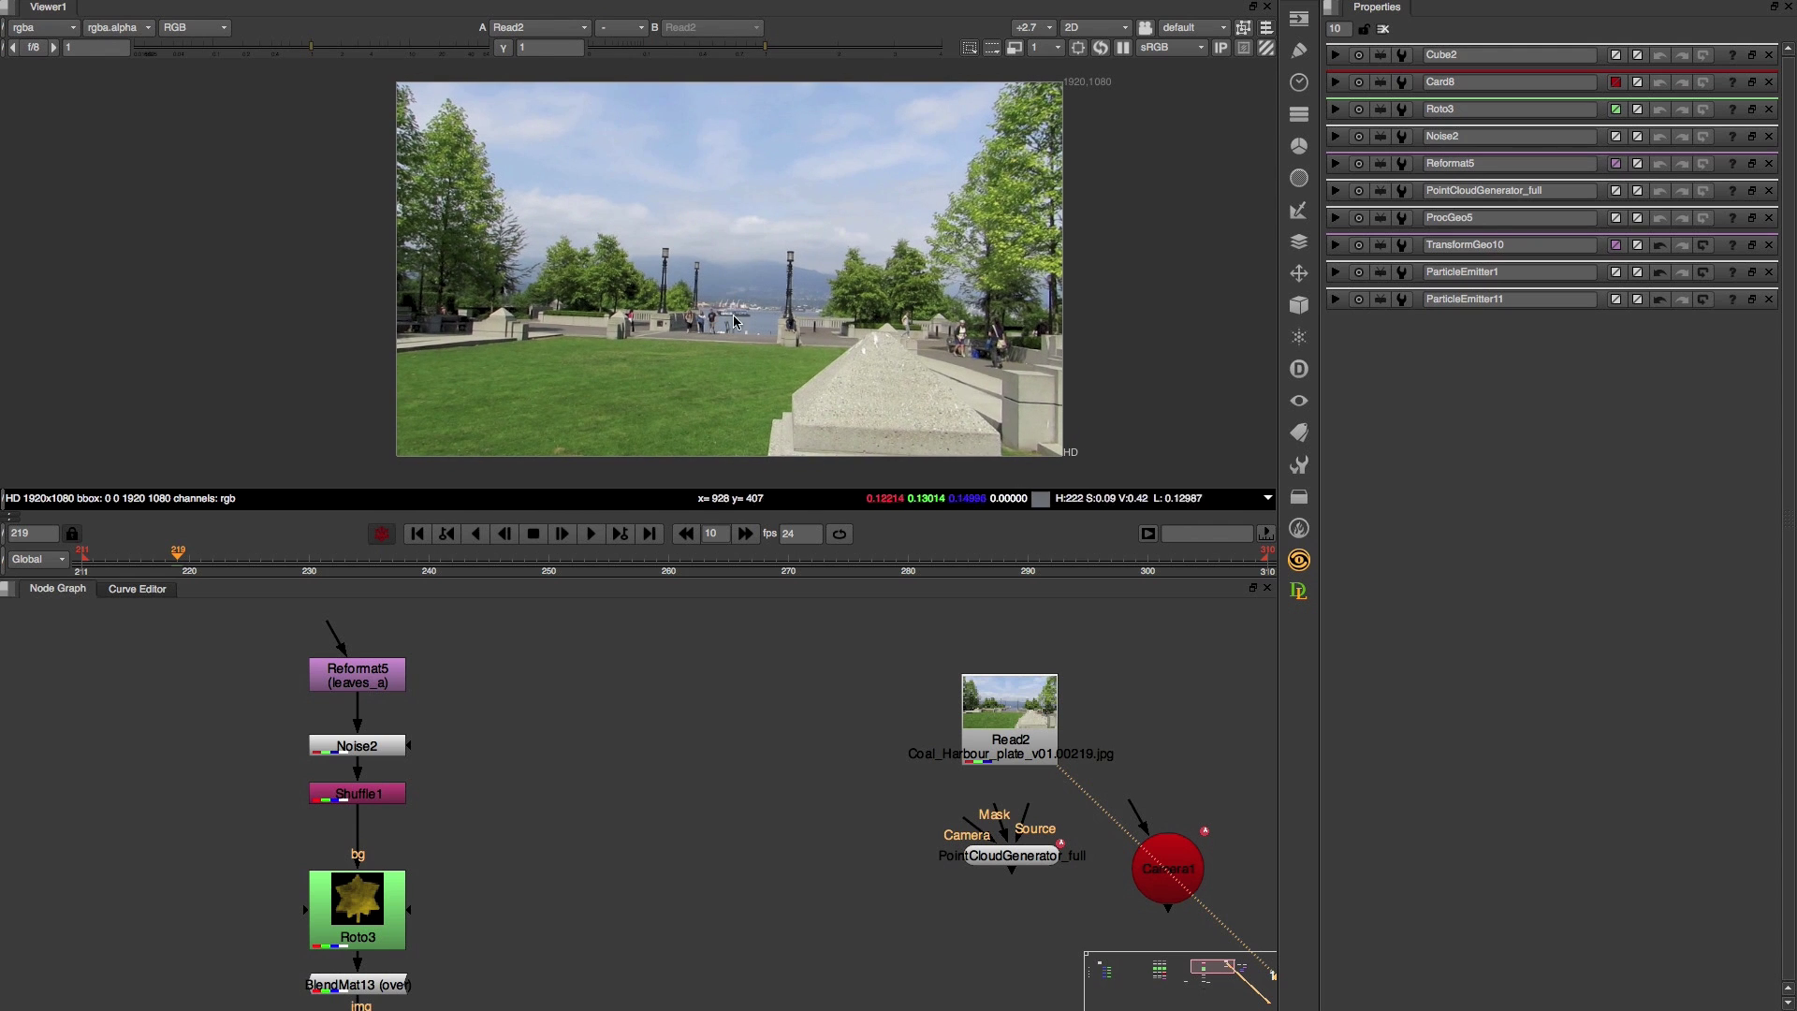
# - Connect PointCloudGenerator_full's source input to Read2 and its camera input to Camera1
pyautogui.moveTo(840, 785); pyautogui.dragTo(694, 796, button='middle')
pyautogui.scroll(4, 772, 816)
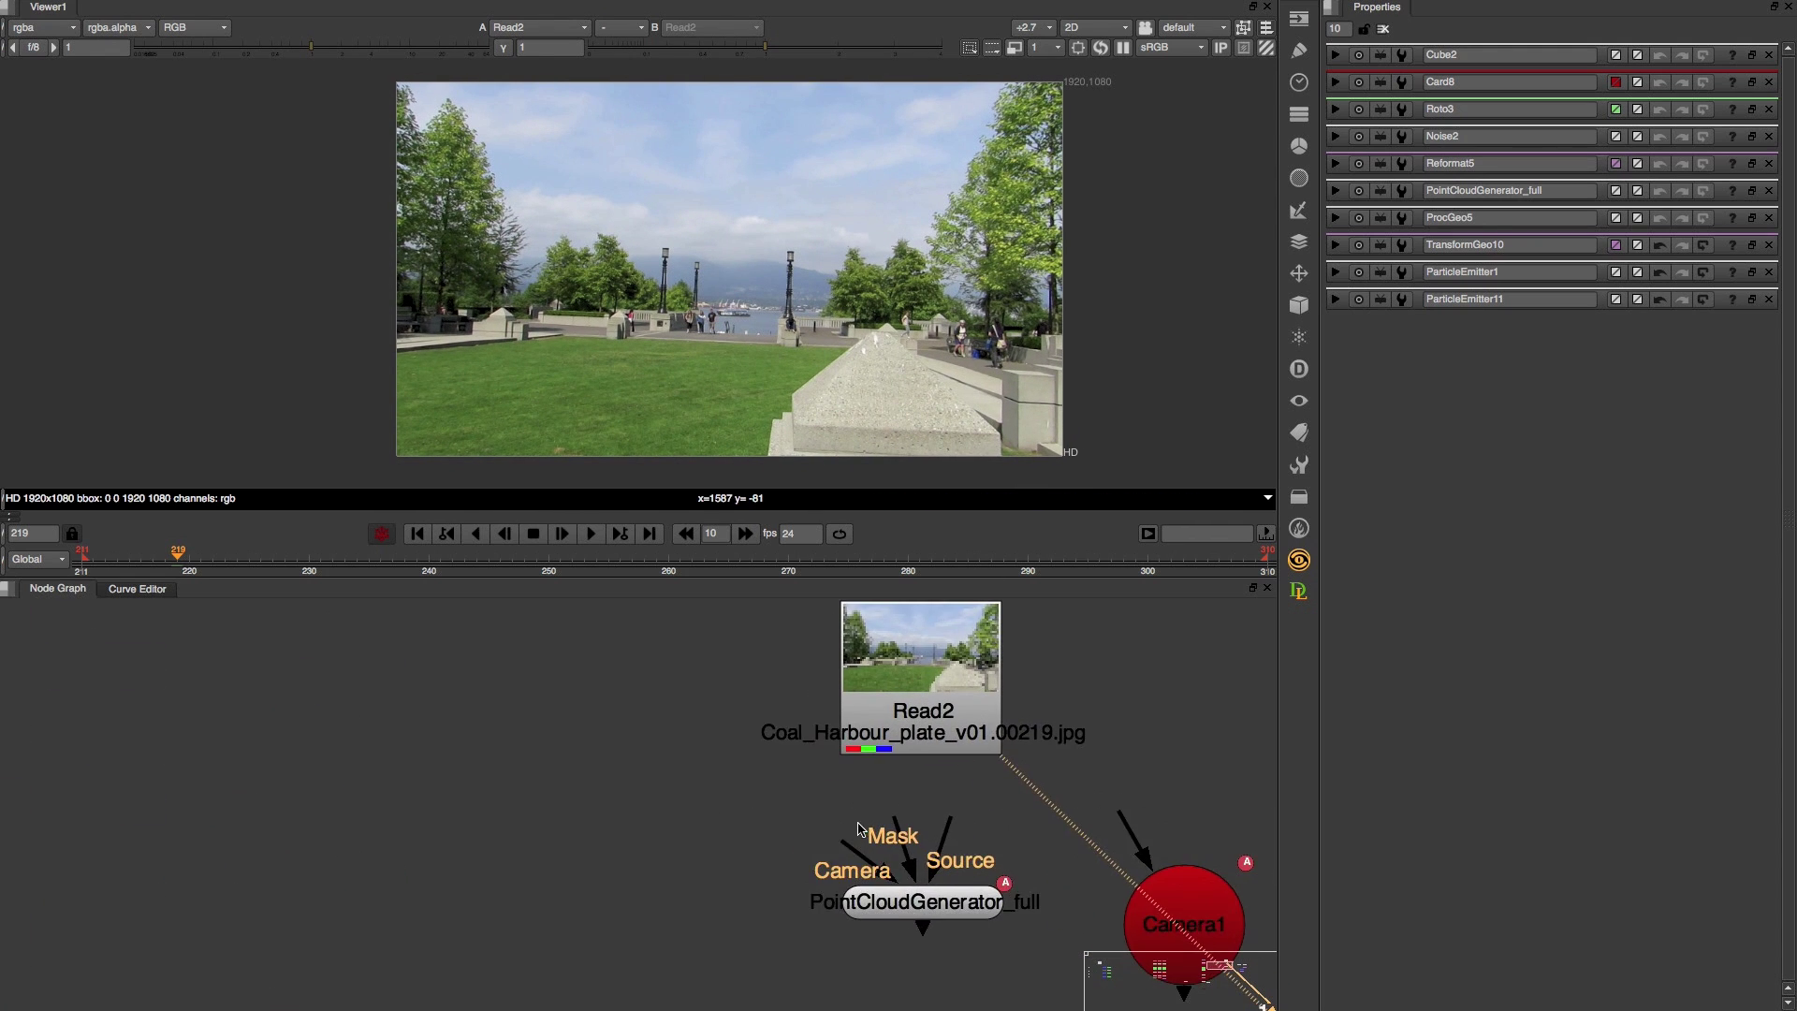
pyautogui.moveTo(845, 873); pyautogui.dragTo(709, 828, button='middle')
pyautogui.doubleClick(787, 854)
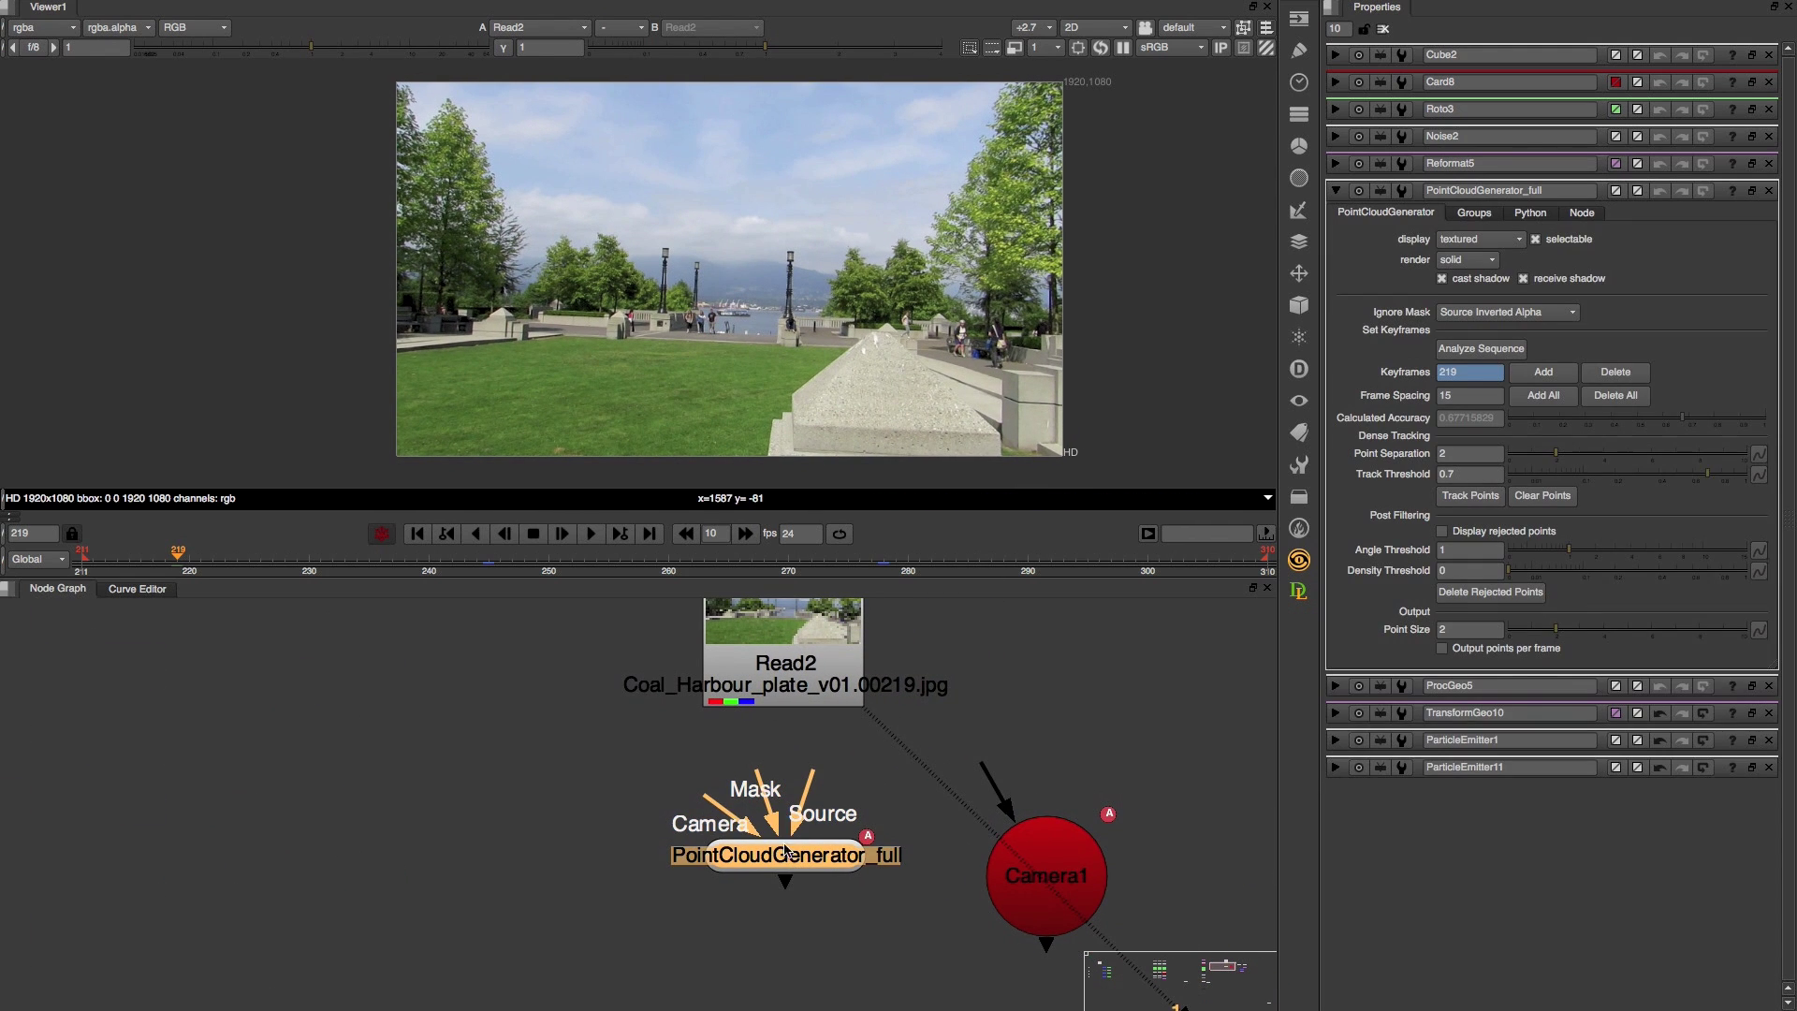
pyautogui.moveTo(711, 804)
pyautogui.mouseDown()
pyautogui.moveTo(723, 826)
pyautogui.moveTo(700, 812)
pyautogui.mouseUp()
pyautogui.moveTo(814, 788); pyautogui.dragTo(737, 631)
pyautogui.moveTo(716, 817); pyautogui.dragTo(1011, 871)
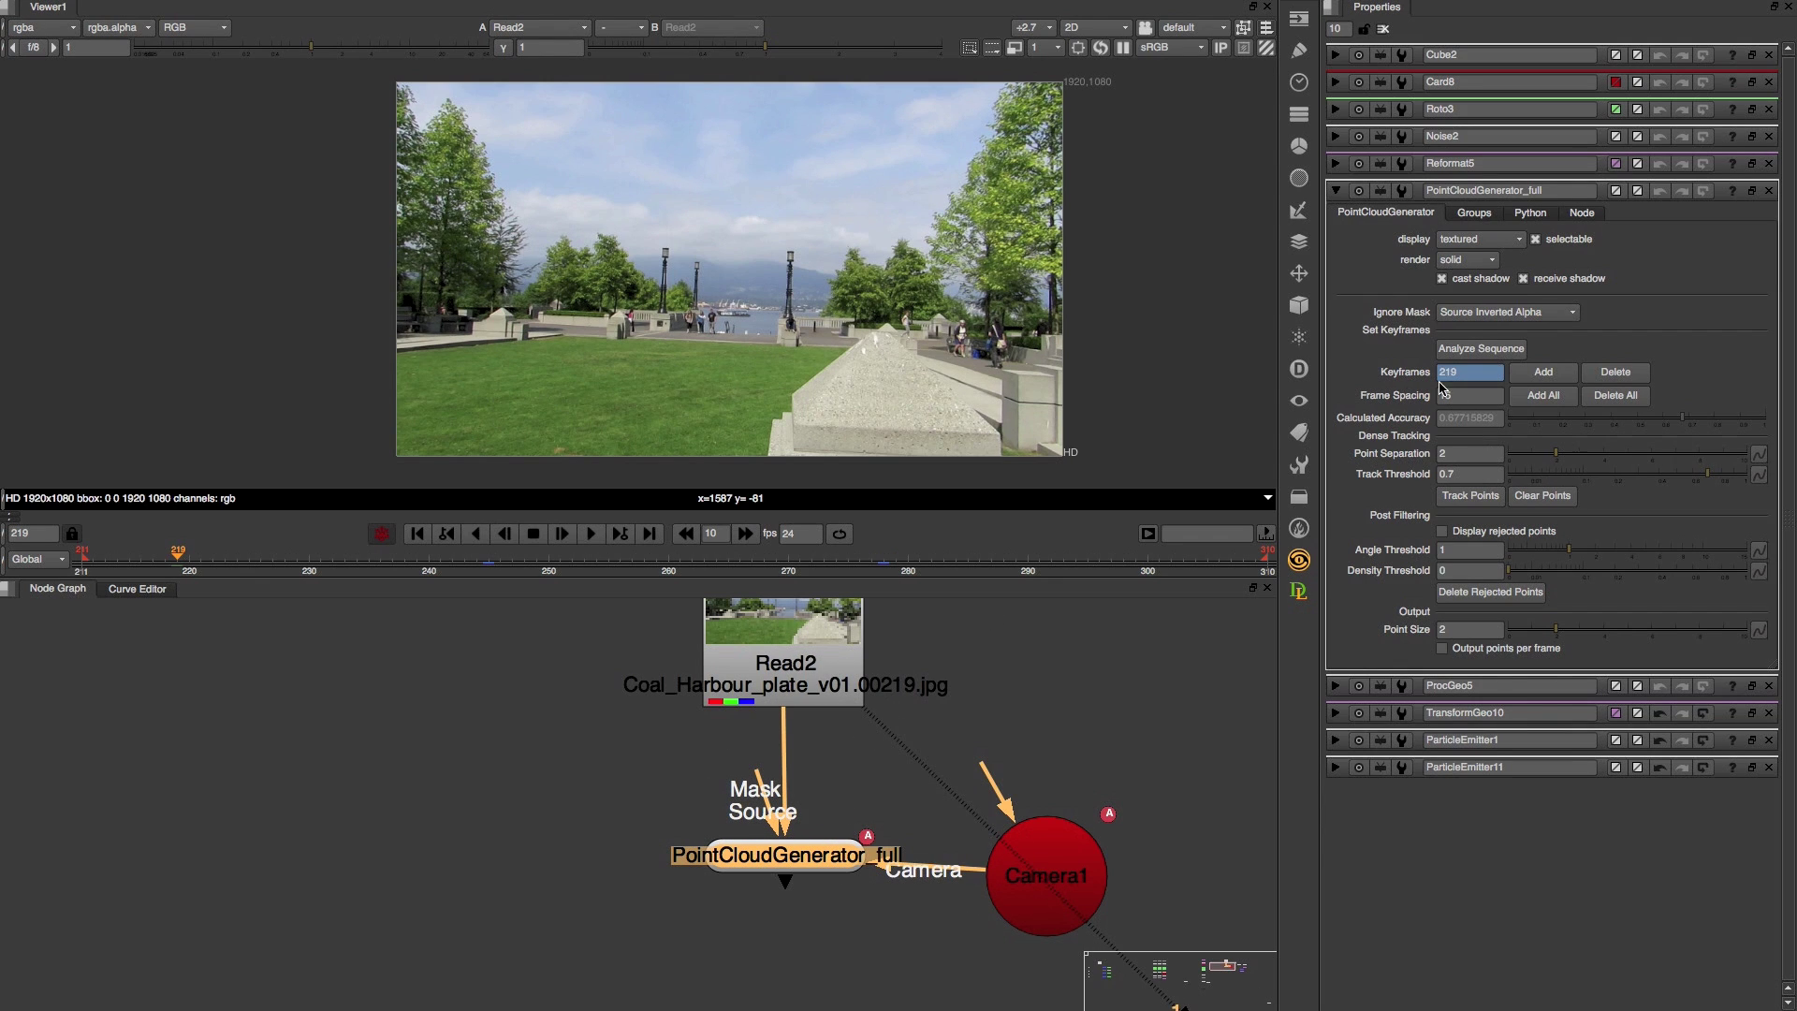
# - Display PointCloudGenerator_full in 3D and examine its point cloud and its list of point groups
pyautogui.moveTo(882, 727); pyautogui.dragTo(830, 855)
pyautogui.keyDown('super'); pyautogui.moveTo(914, 393); pyautogui.dragTo(763, 372); pyautogui.keyUp('super')
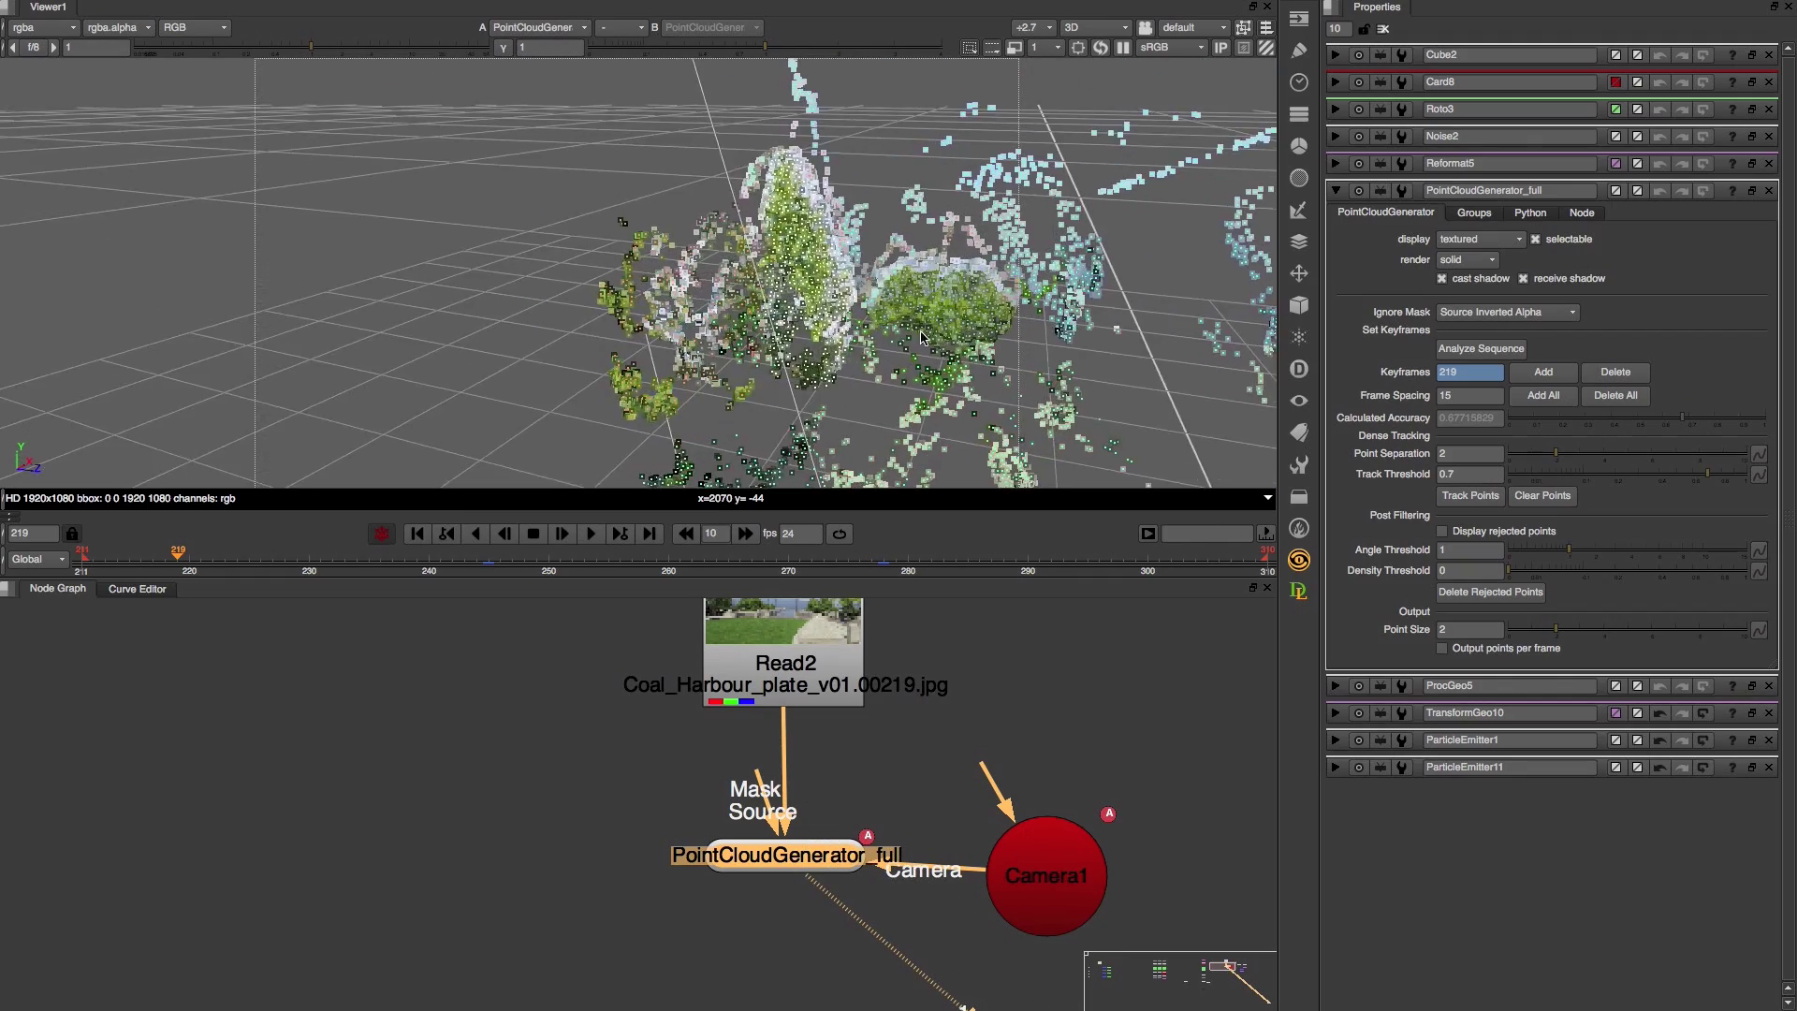
pyautogui.scroll(-5, 763, 373)
pyautogui.keyDown('super'); pyautogui.moveTo(843, 309); pyautogui.dragTo(928, 393); pyautogui.keyUp('super')
pyautogui.scroll(5, 974, 282)
pyautogui.scroll(5, 849, 325)
pyautogui.scroll(-3, 1057, 745)
pyautogui.moveTo(1058, 721); pyautogui.dragTo(843, 700, button='middle')
pyautogui.click(1466, 213)
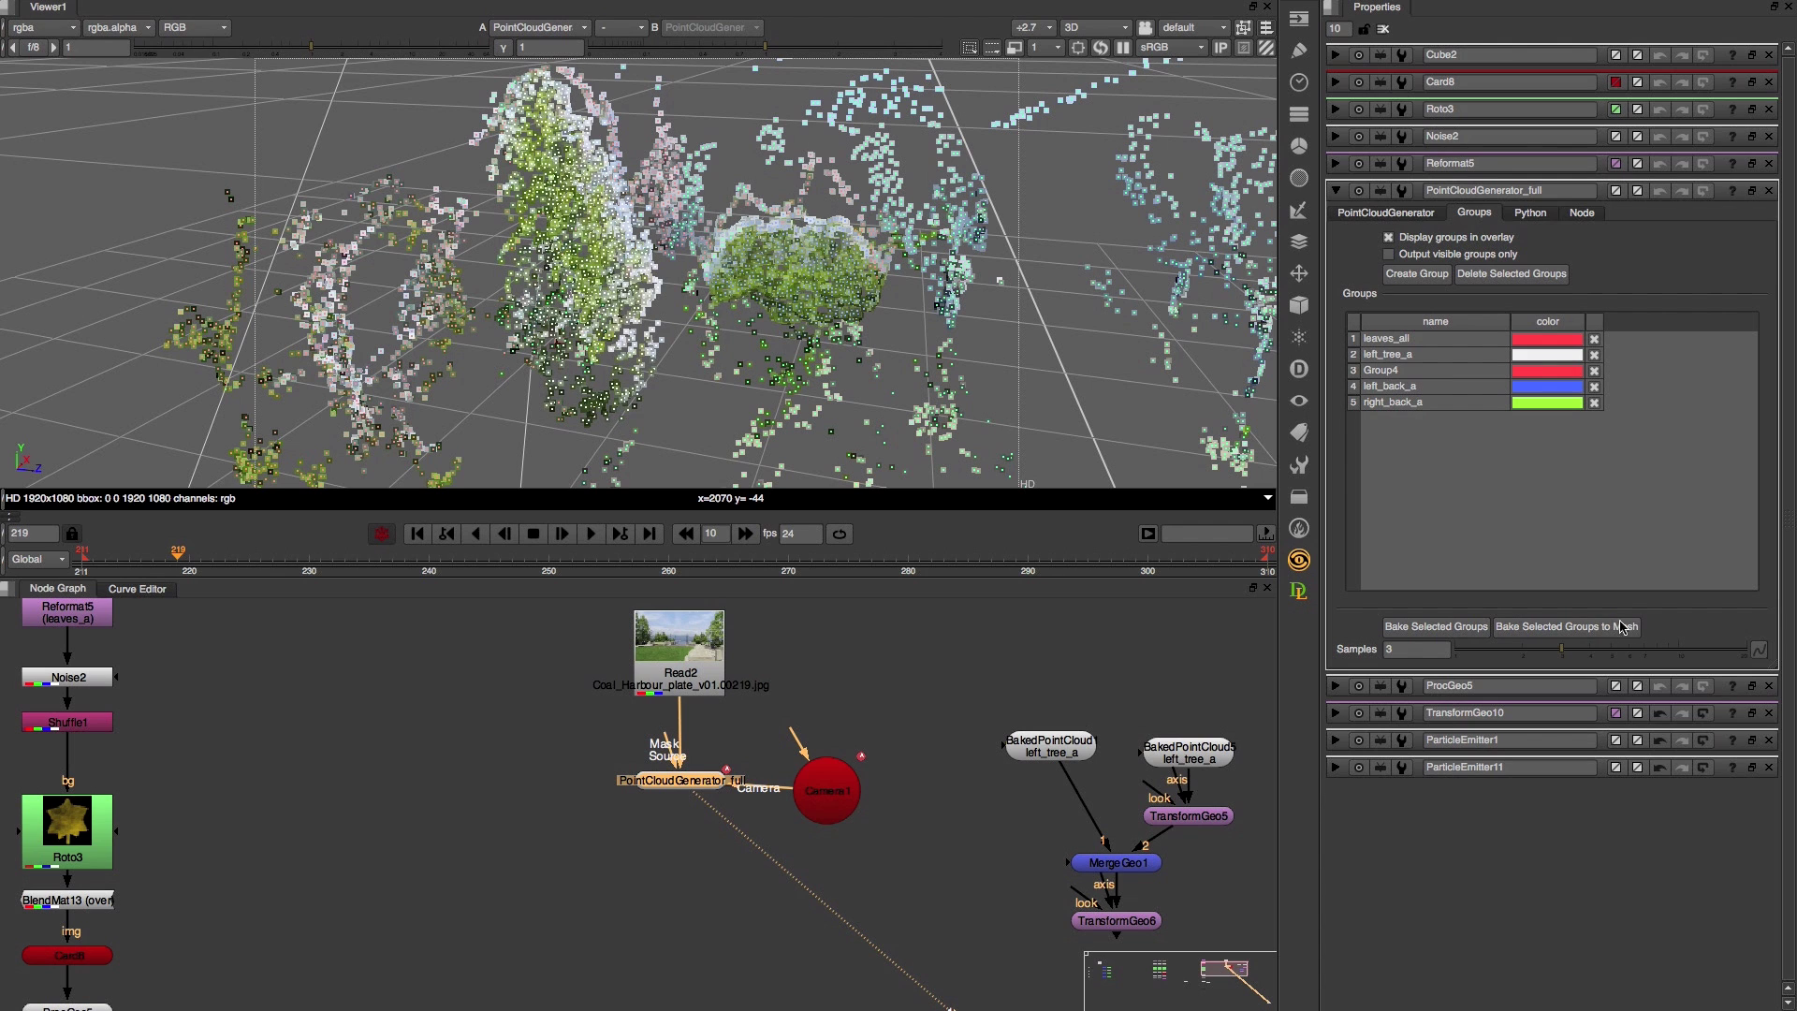
pyautogui.moveTo(834, 708); pyautogui.dragTo(838, 779, button='middle')
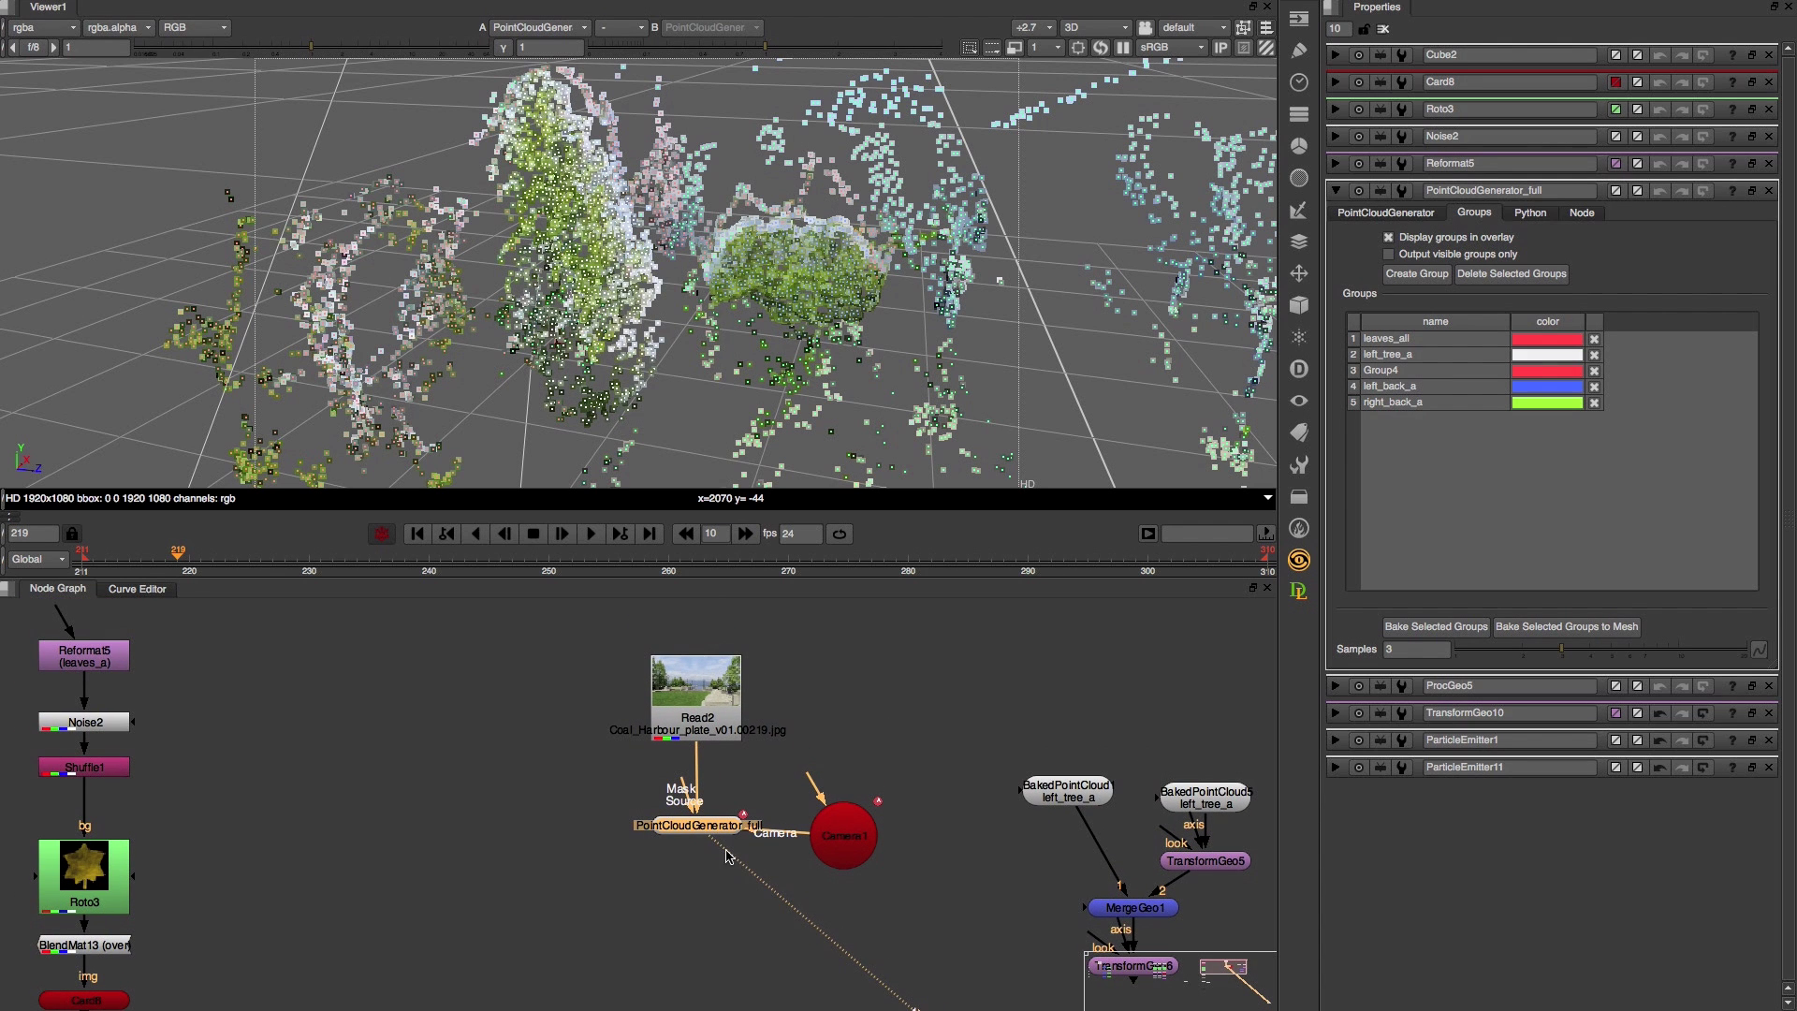
# - Display the first baked left_tree_a point cloud and orbit around it to examine the tree's shape
pyautogui.moveTo(727, 851); pyautogui.dragTo(1073, 800)
pyautogui.doubleClick(1070, 799)
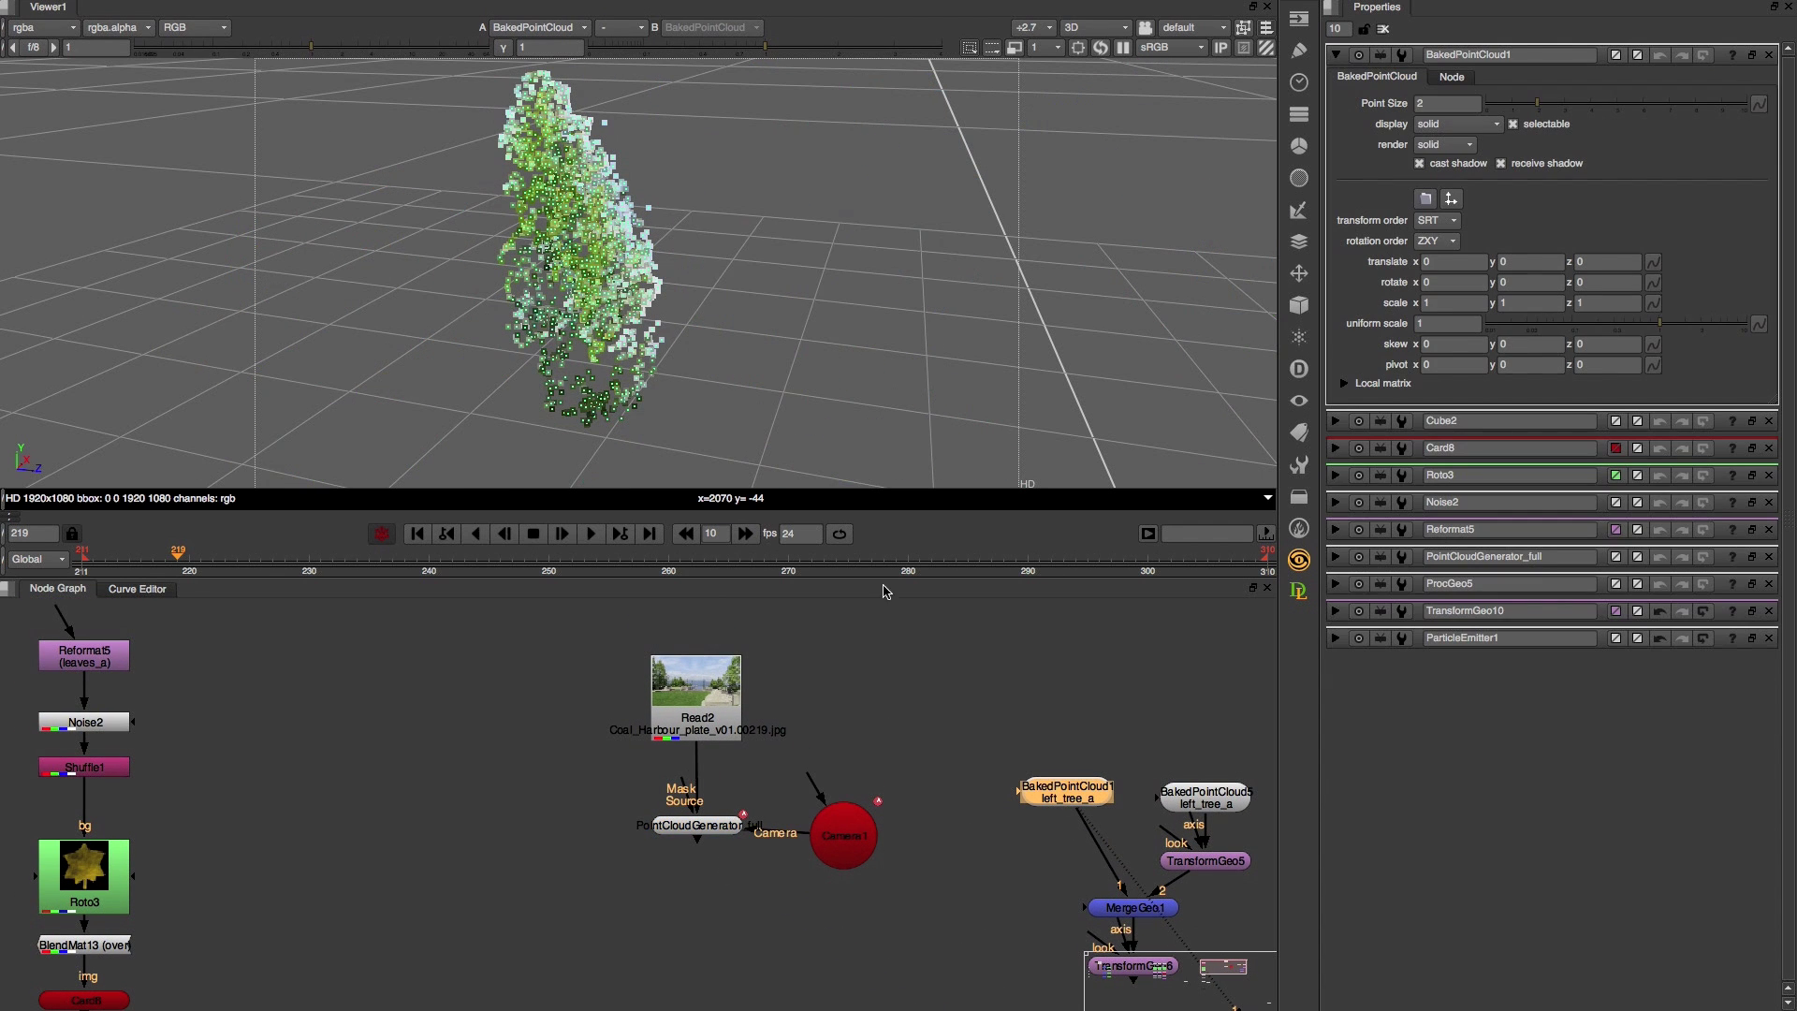
pyautogui.keyDown('ctrl'); pyautogui.moveTo(508, 277); pyautogui.dragTo(822, 255); pyautogui.keyUp('ctrl')
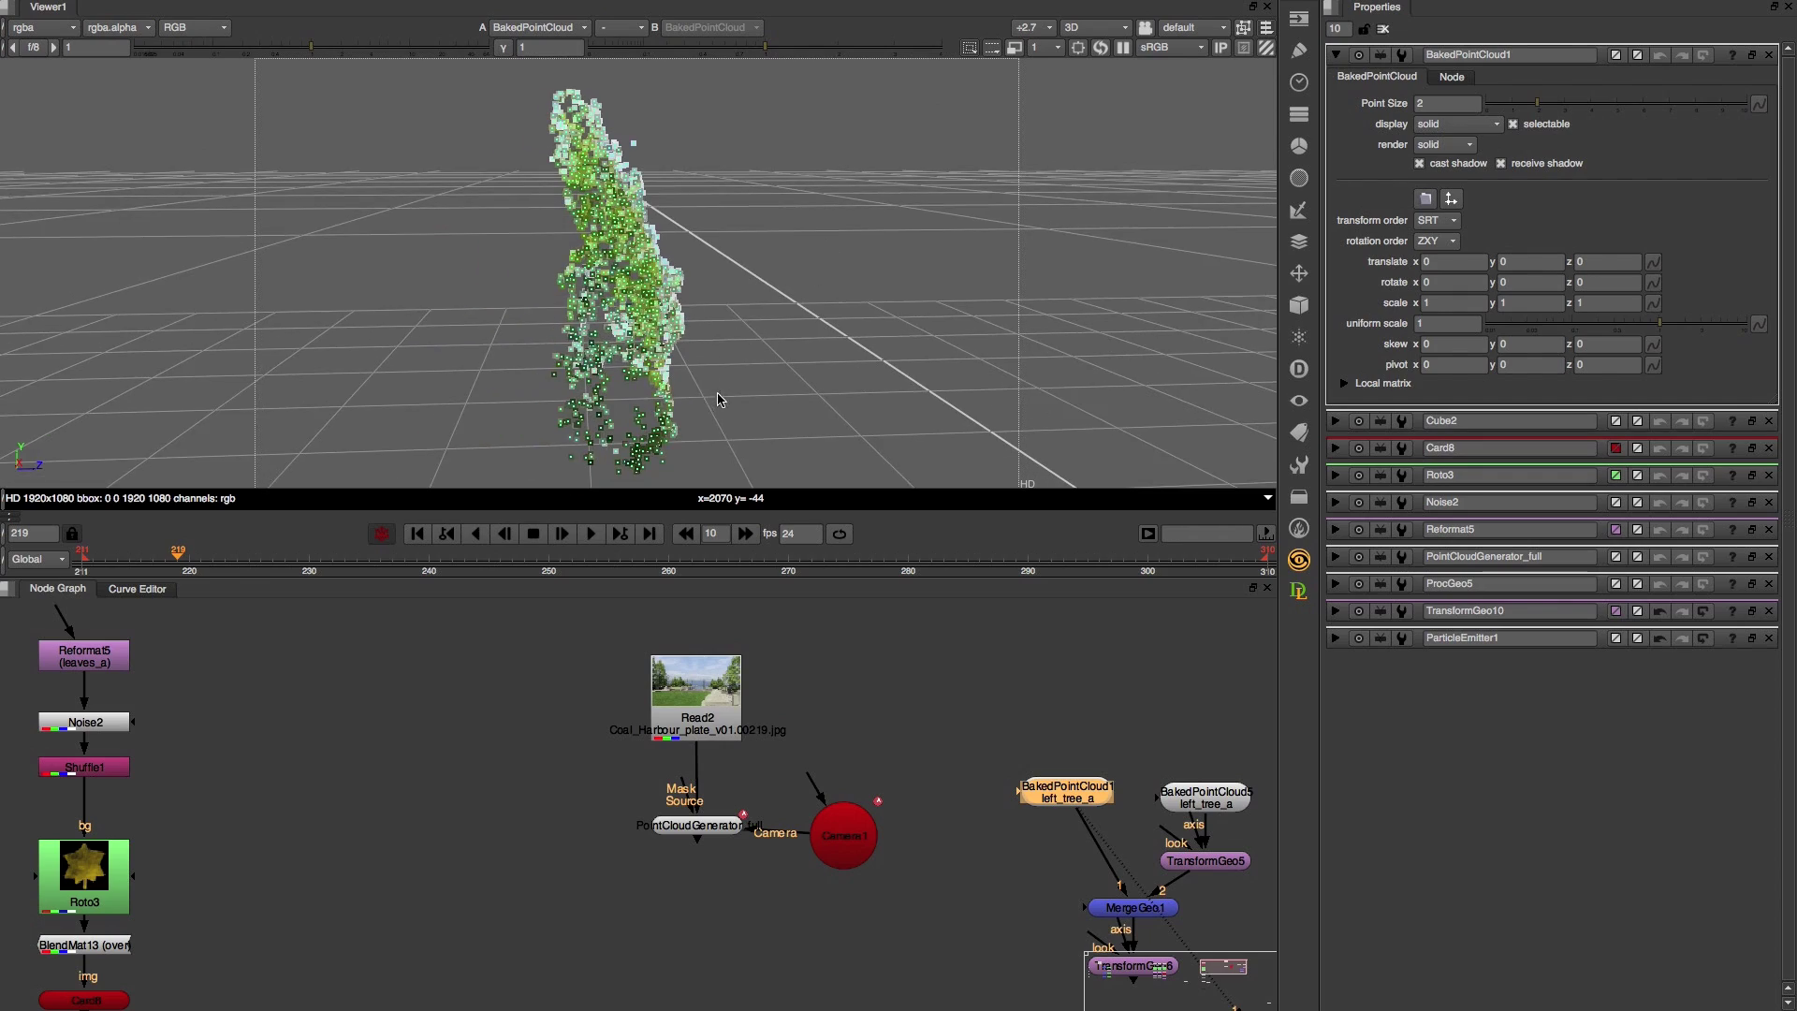
pyautogui.keyDown('ctrl'); pyautogui.moveTo(718, 396); pyautogui.dragTo(841, 369); pyautogui.keyUp('ctrl')
# - Move the two left_tree_a baked point clouds with TransformGeo5, MergeGeo1 and TransformGeo6 beside the ParticleEmitter1 branch
pyautogui.moveTo(975, 885); pyautogui.dragTo(984, 733, button='middle')
pyautogui.moveTo(963, 898); pyautogui.dragTo(1271, 617)
pyautogui.moveTo(1183, 671); pyautogui.dragTo(330, 868)
pyautogui.moveTo(444, 805); pyautogui.dragTo(617, 630, button='middle')
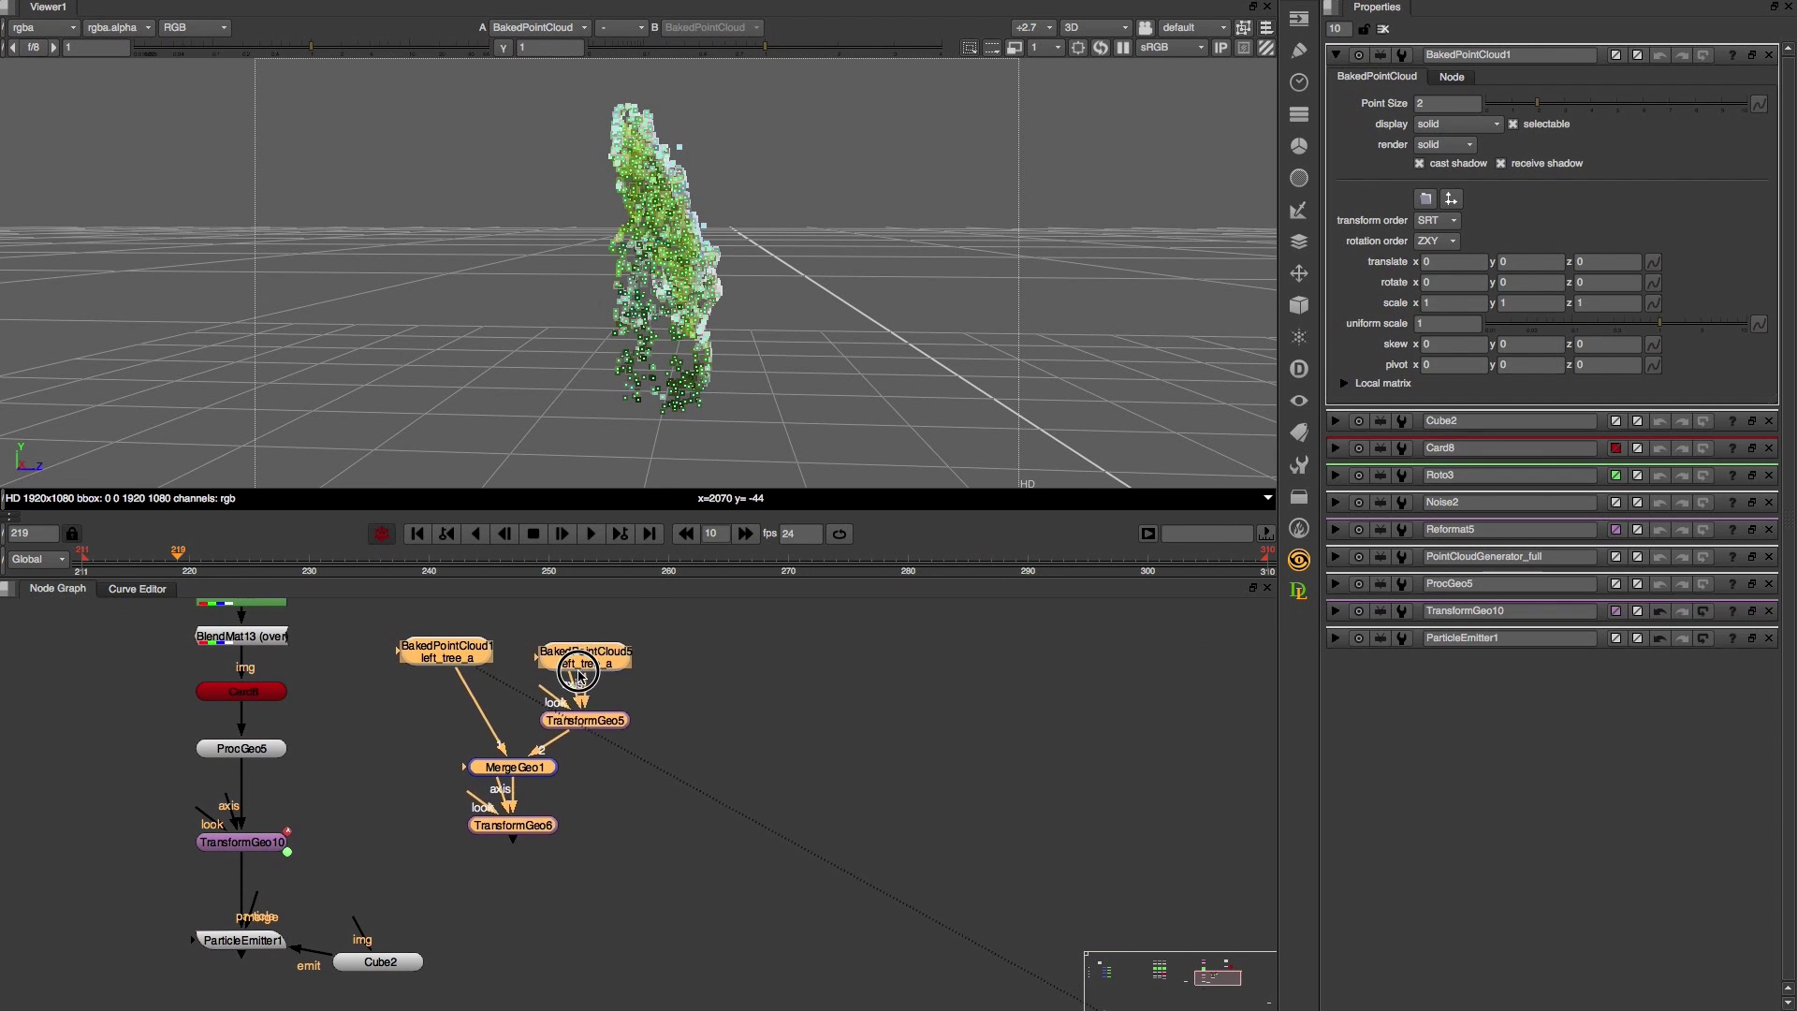
pyautogui.moveTo(581, 659); pyautogui.dragTo(522, 749)
pyautogui.click(680, 735)
pyautogui.moveTo(664, 771); pyautogui.dragTo(911, 734, button='middle')
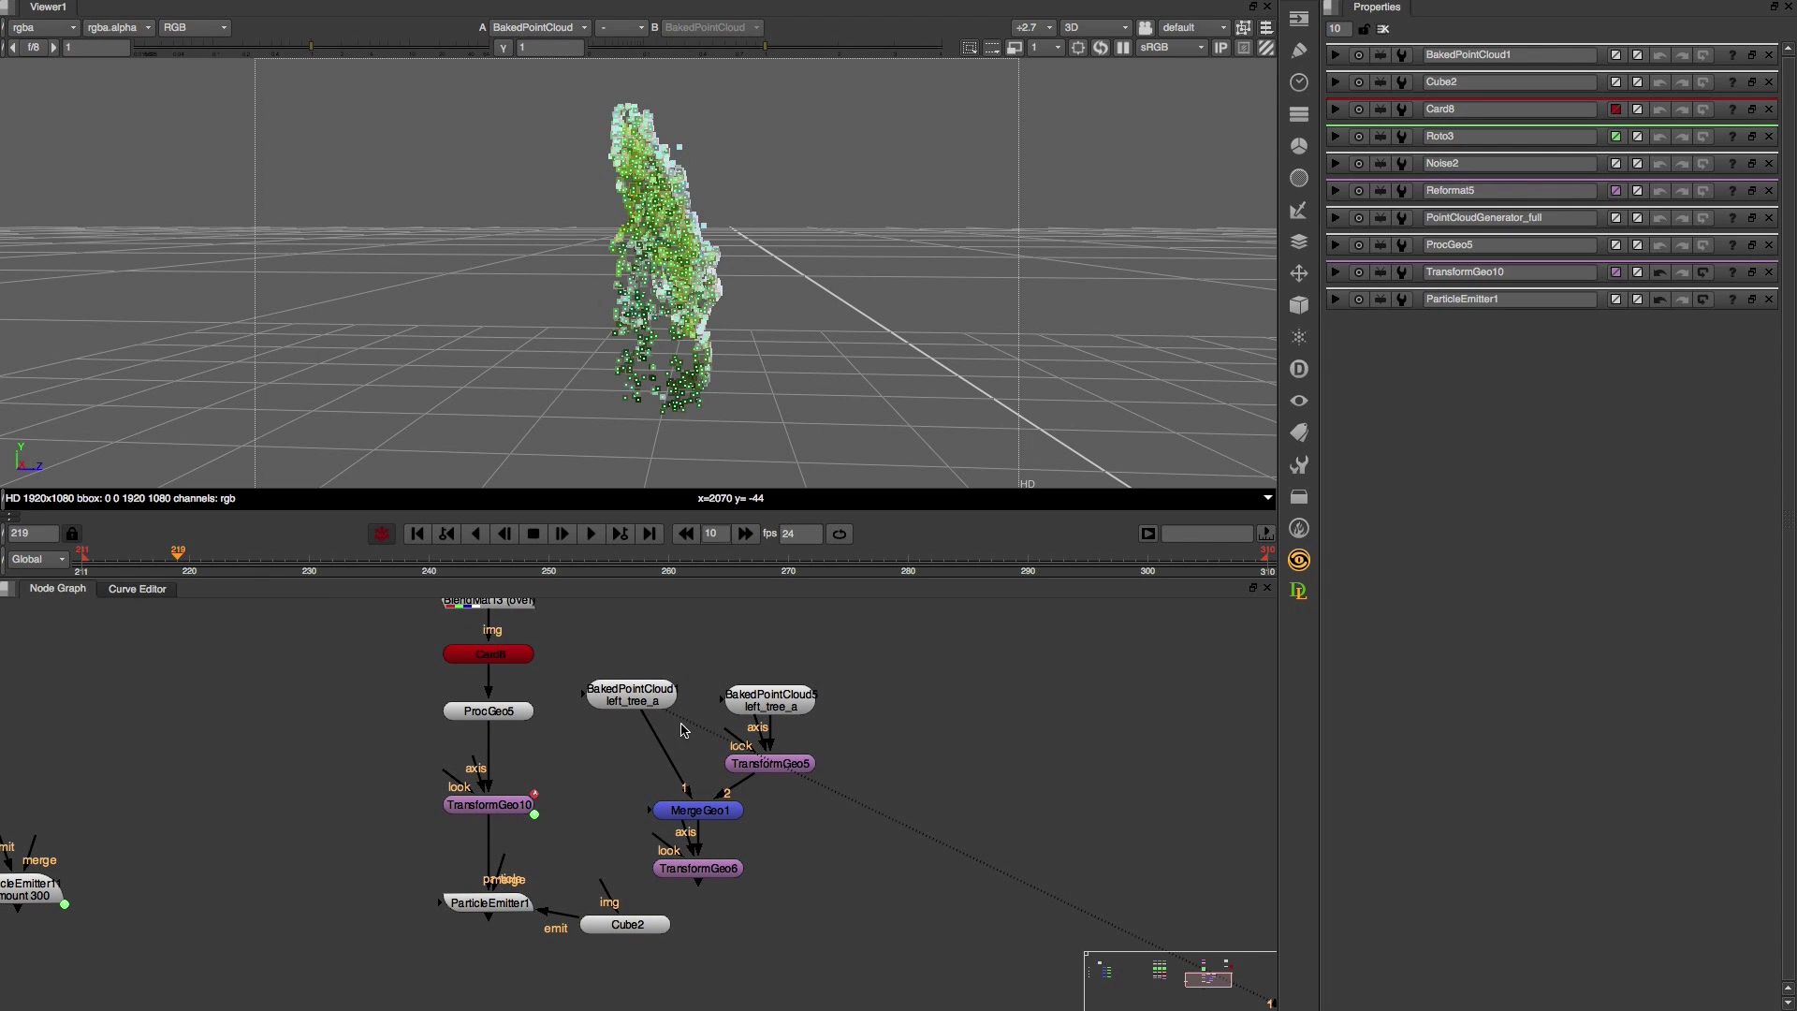
# - Display TransformGeo6's merged tree points and connect ParticleEmitter1's emit input to TransformGeo6 in place of Cube2
pyautogui.moveTo(684, 721); pyautogui.dragTo(714, 812)
pyautogui.keyDown('super'); pyautogui.moveTo(770, 347); pyautogui.dragTo(693, 401); pyautogui.keyUp('super')
pyautogui.moveTo(753, 832); pyautogui.dragTo(695, 868)
pyautogui.moveTo(850, 847); pyautogui.dragTo(878, 797, button='middle')
pyautogui.moveTo(605, 869); pyautogui.dragTo(721, 823)
pyautogui.doubleClick(520, 859)
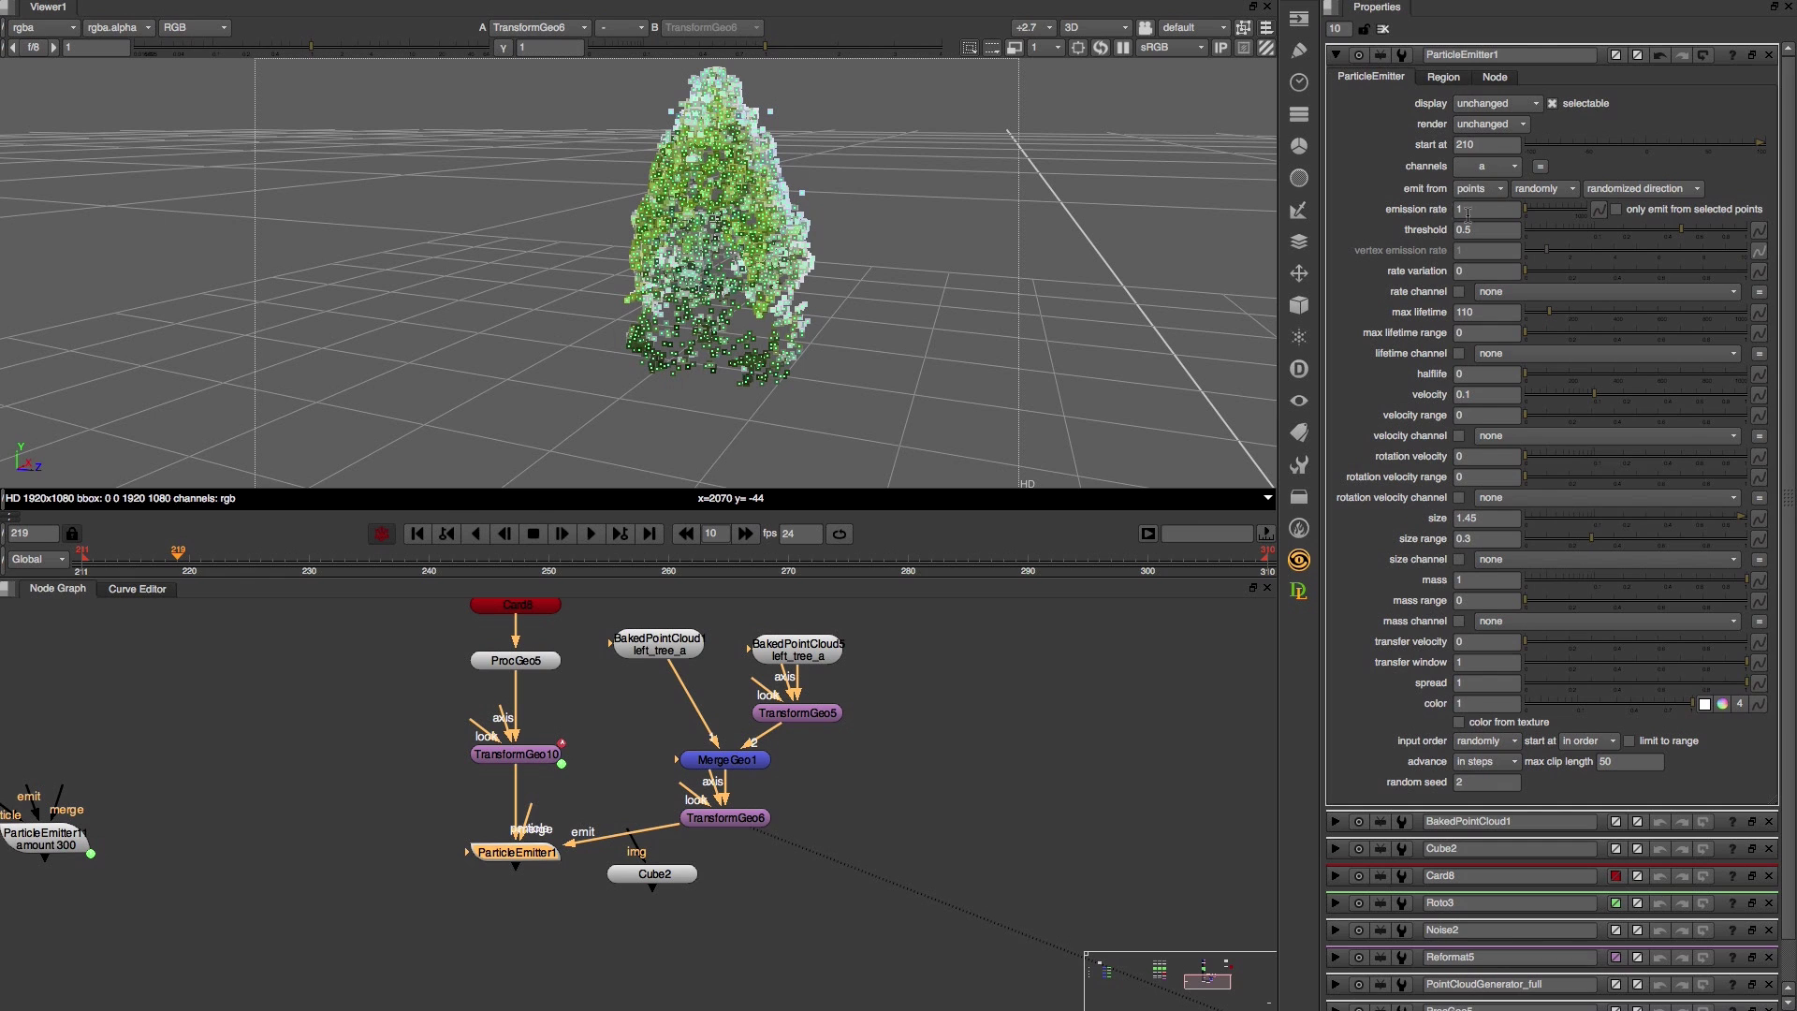
# - Display ParticleEmitter1 and play the leaf emission, comparing it with TransformGeo6's tree points
pyautogui.moveTo(898, 795); pyautogui.dragTo(1031, 737, button='middle')
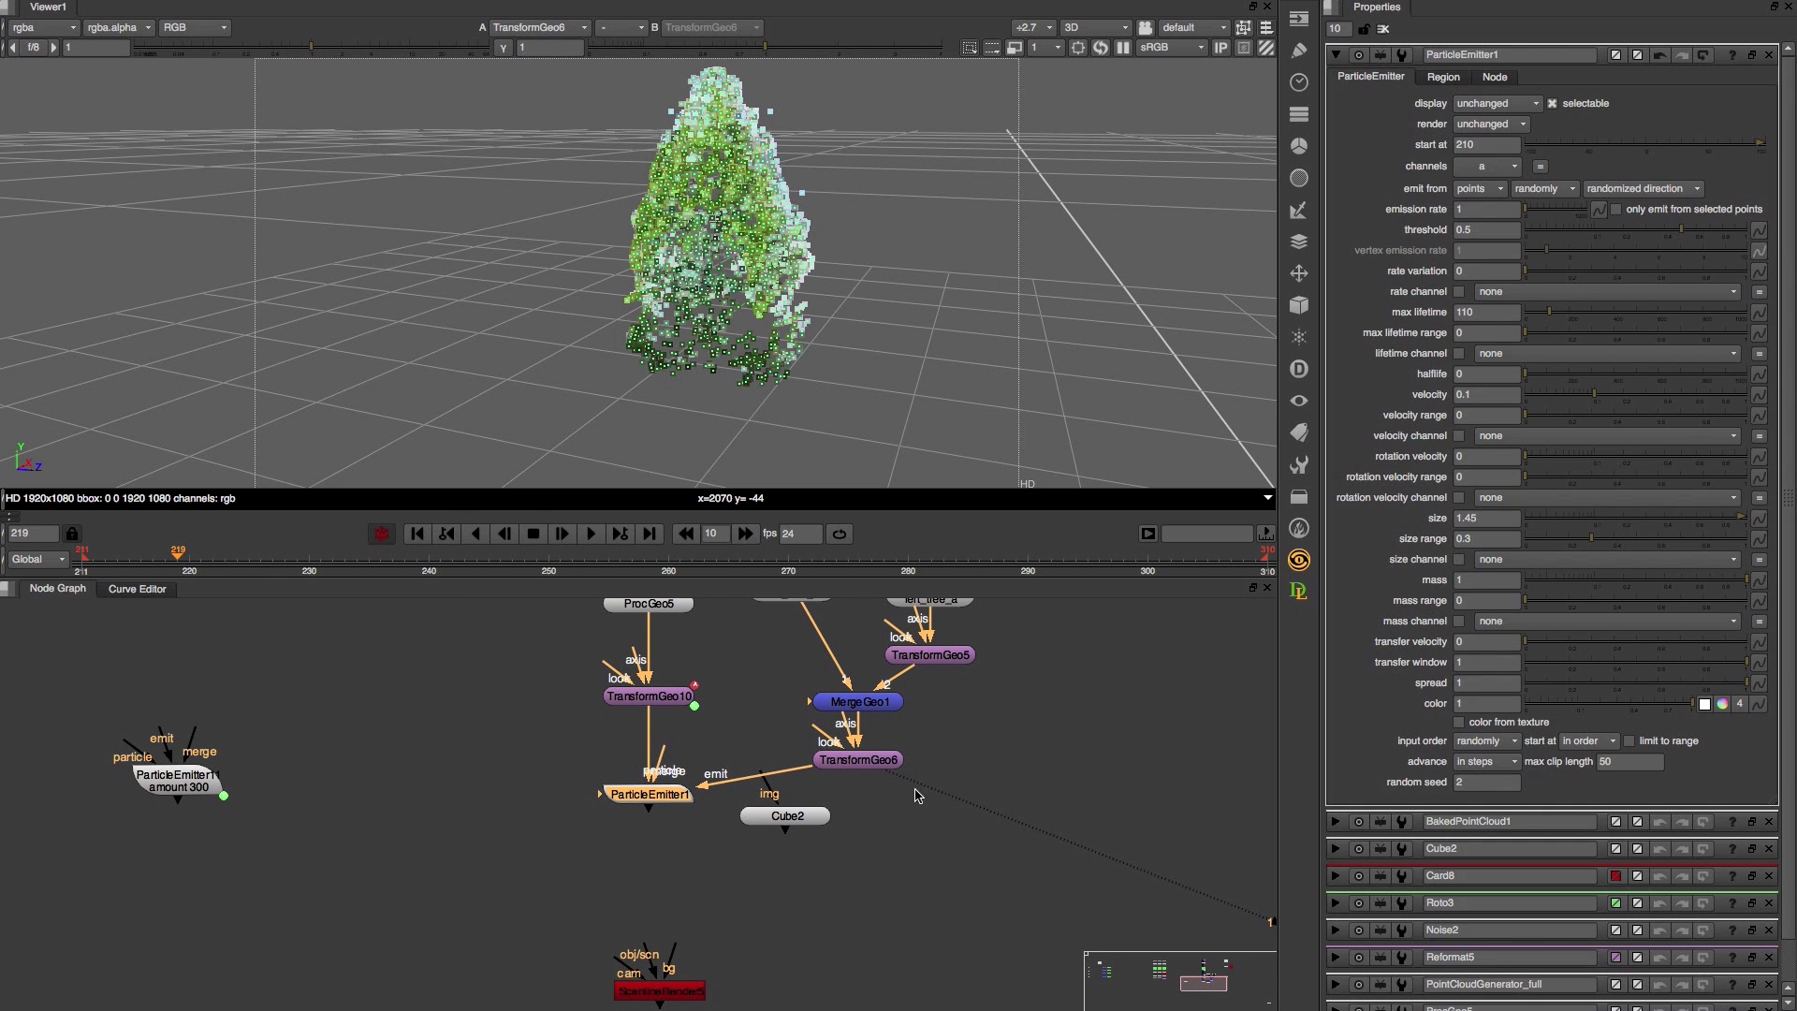
pyautogui.moveTo(915, 790); pyautogui.dragTo(653, 794)
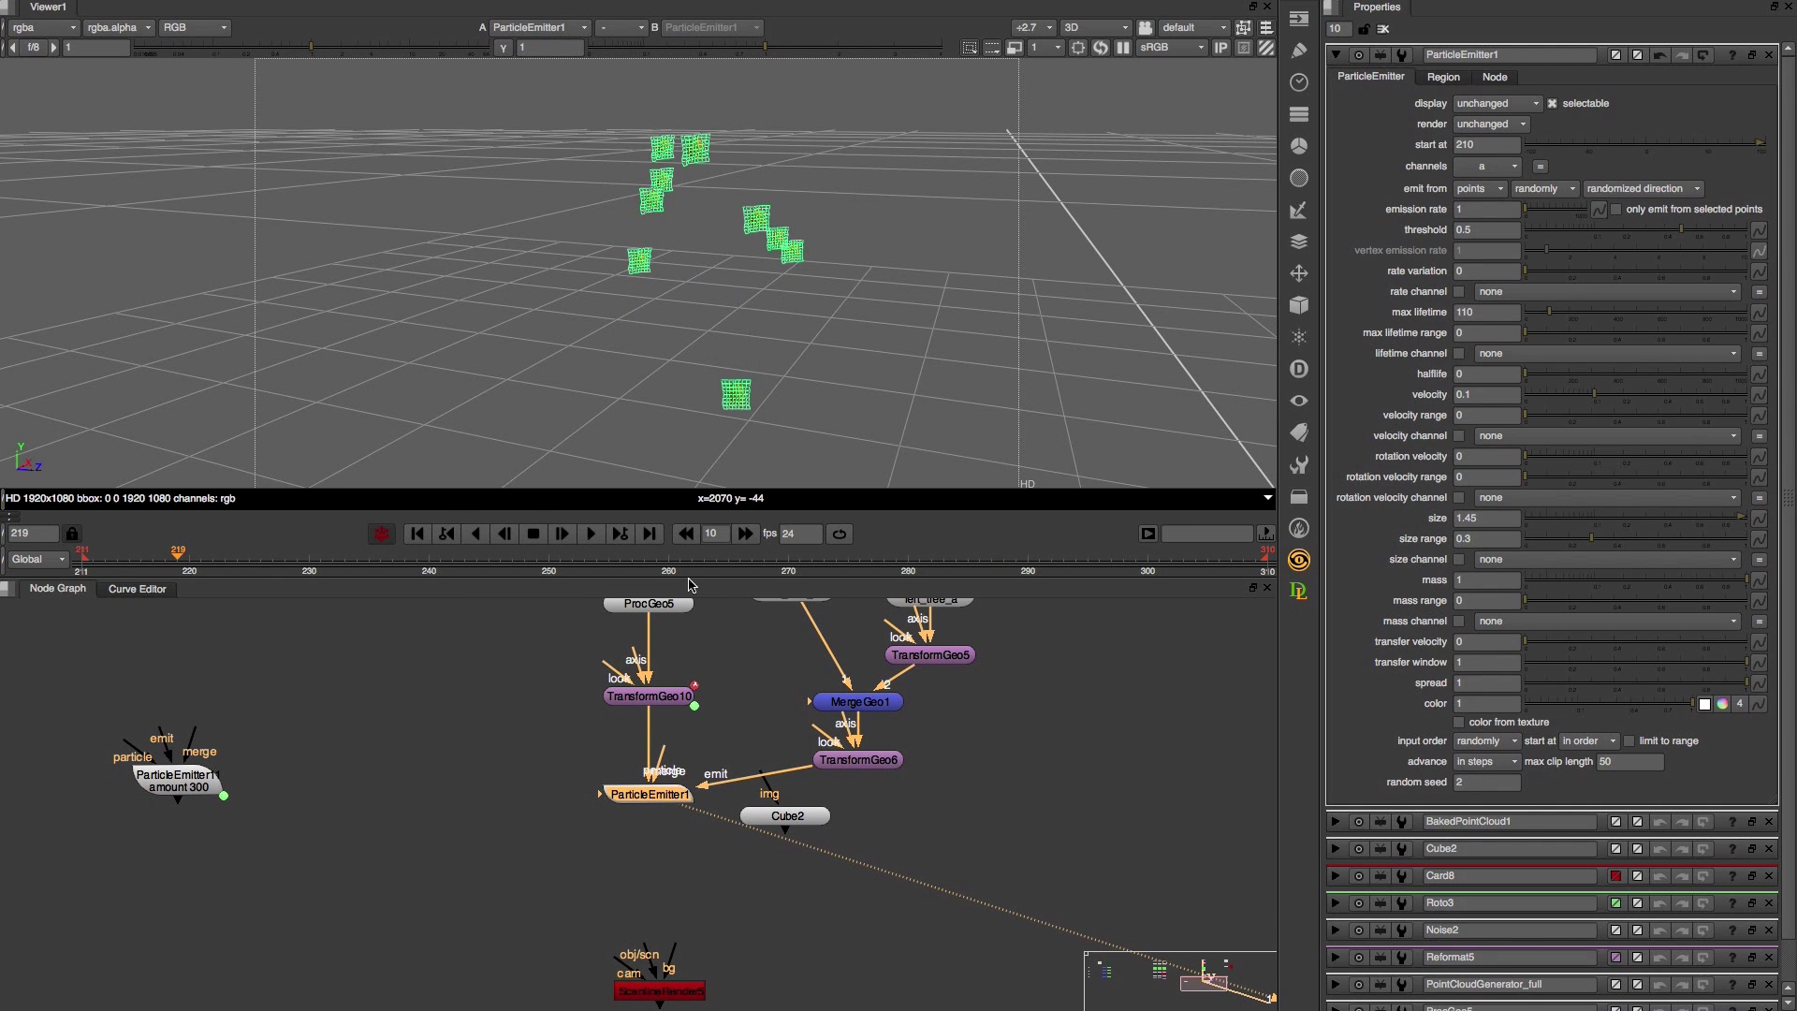
pyautogui.click(588, 533)
pyautogui.click(855, 762)
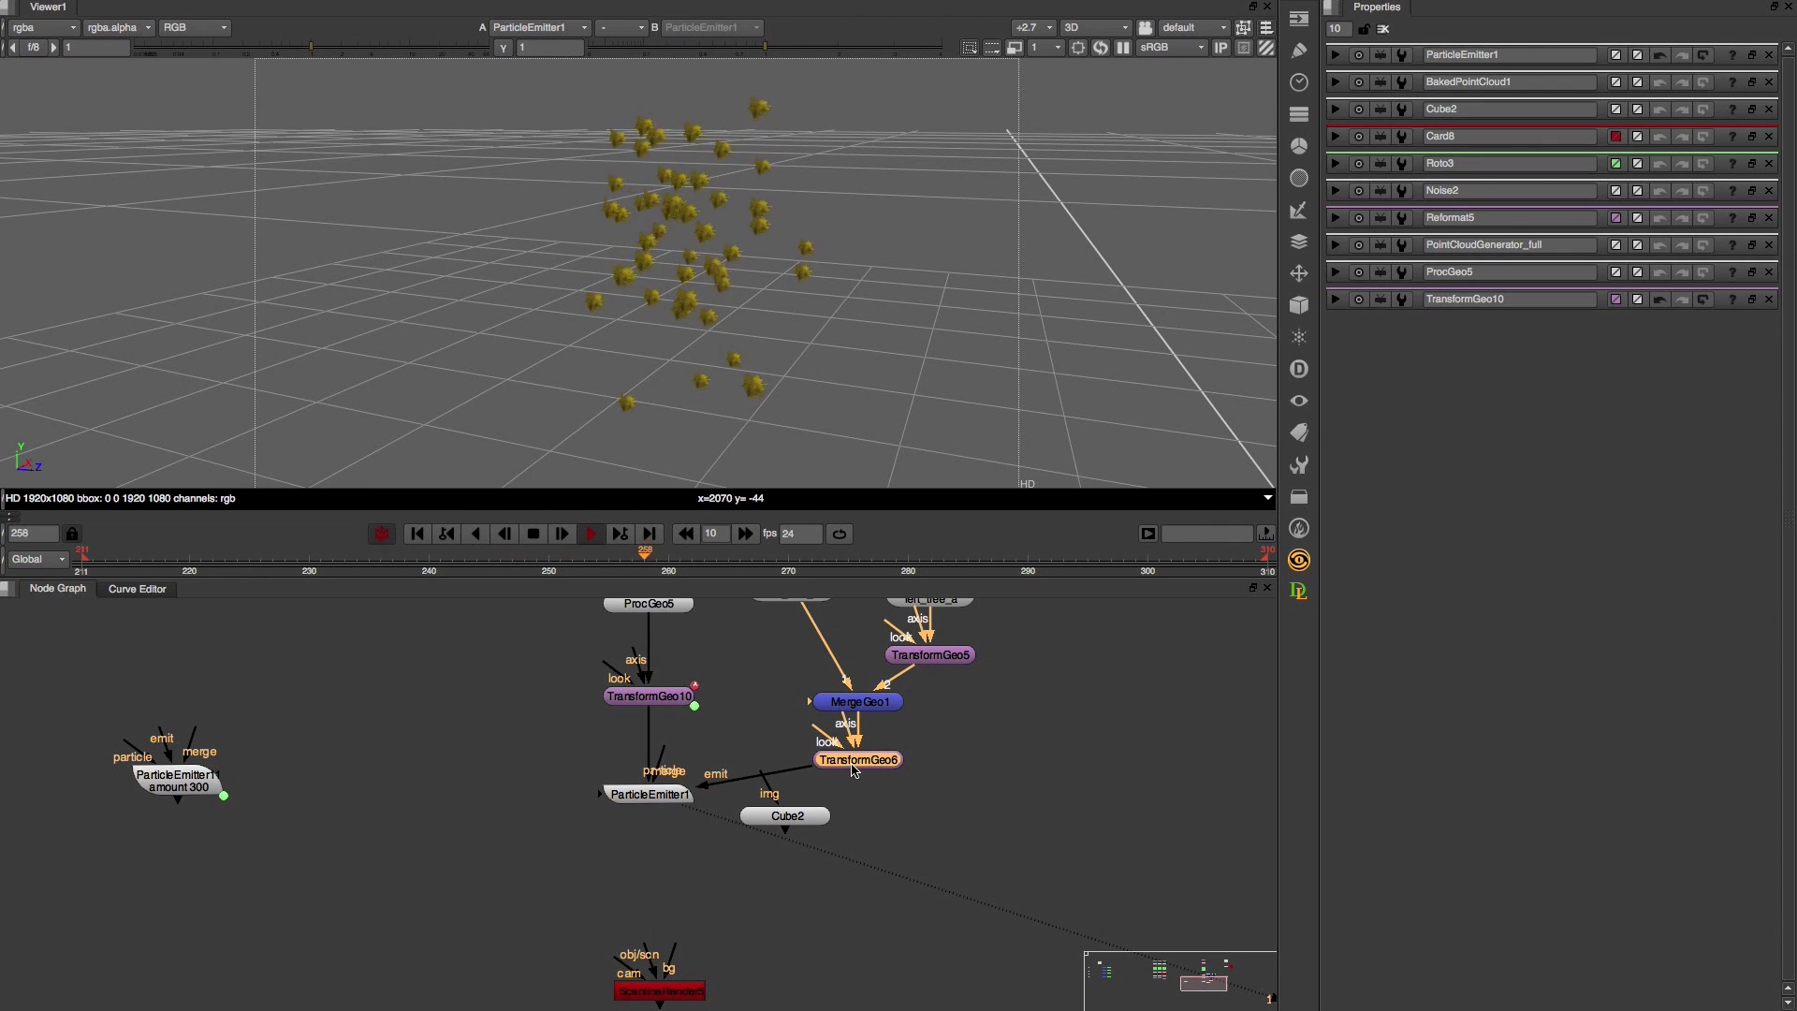
pyautogui.doubleClick(856, 767)
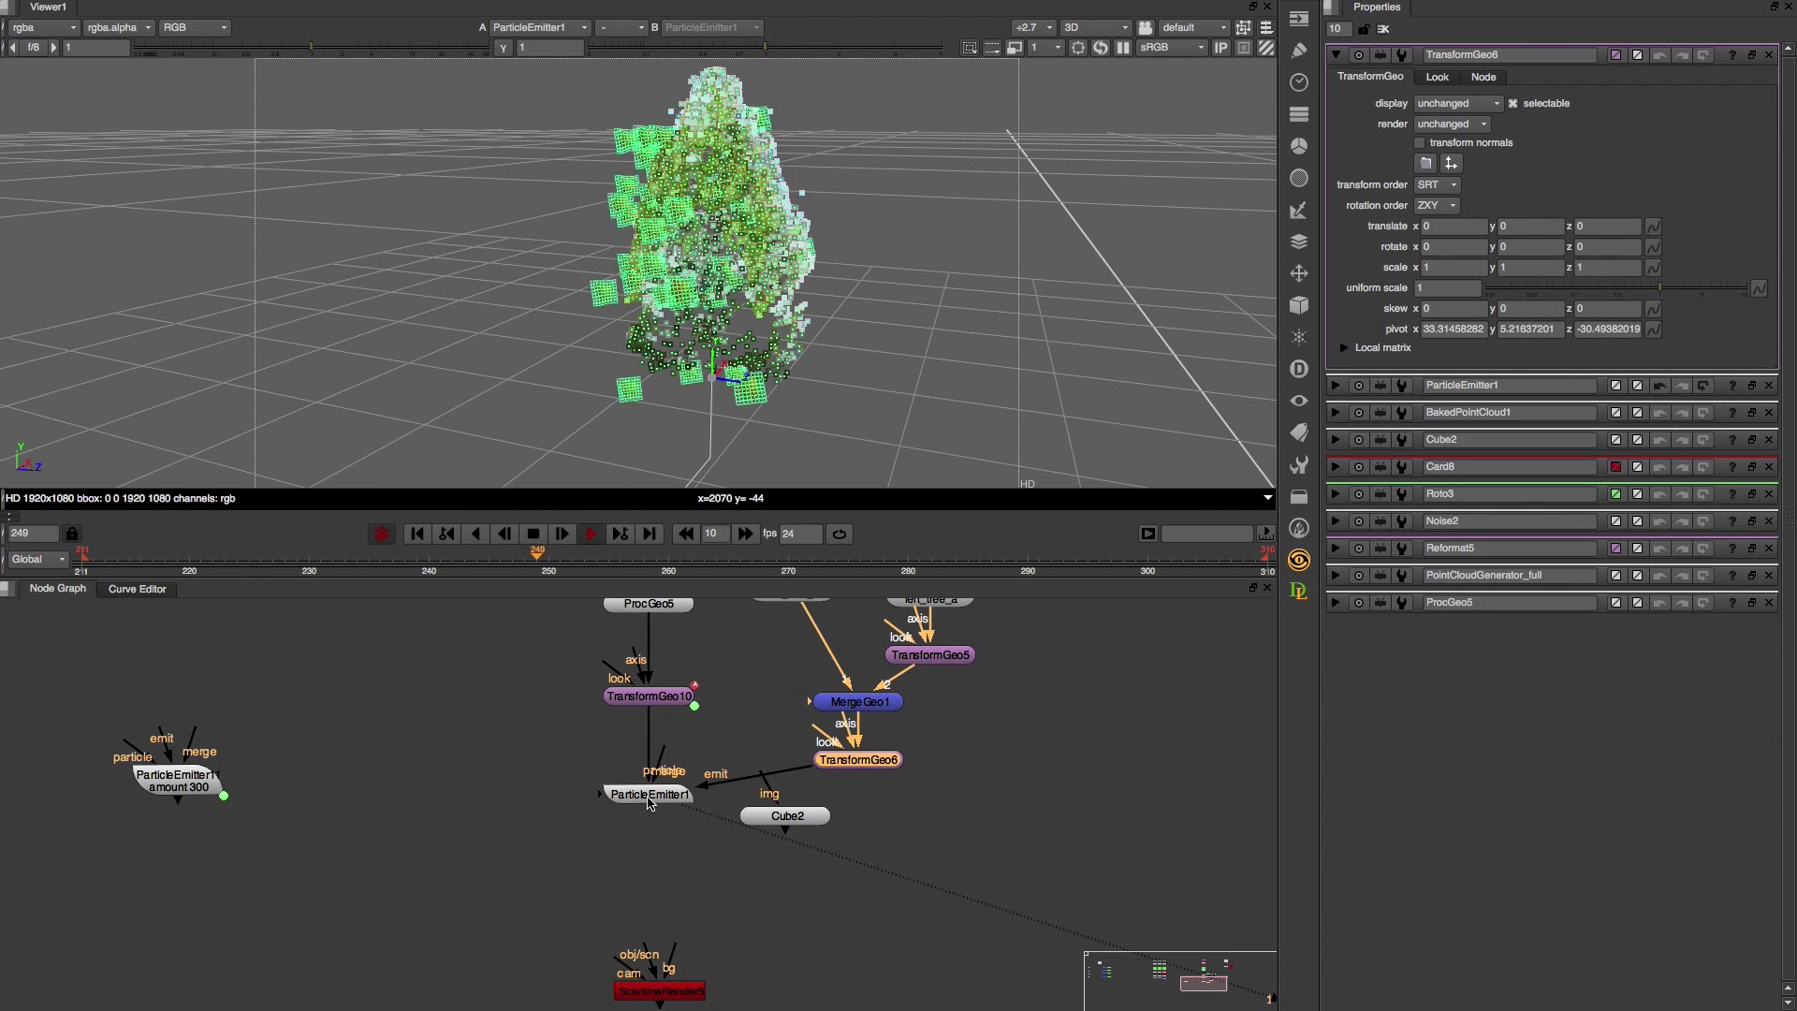
pyautogui.click(534, 534)
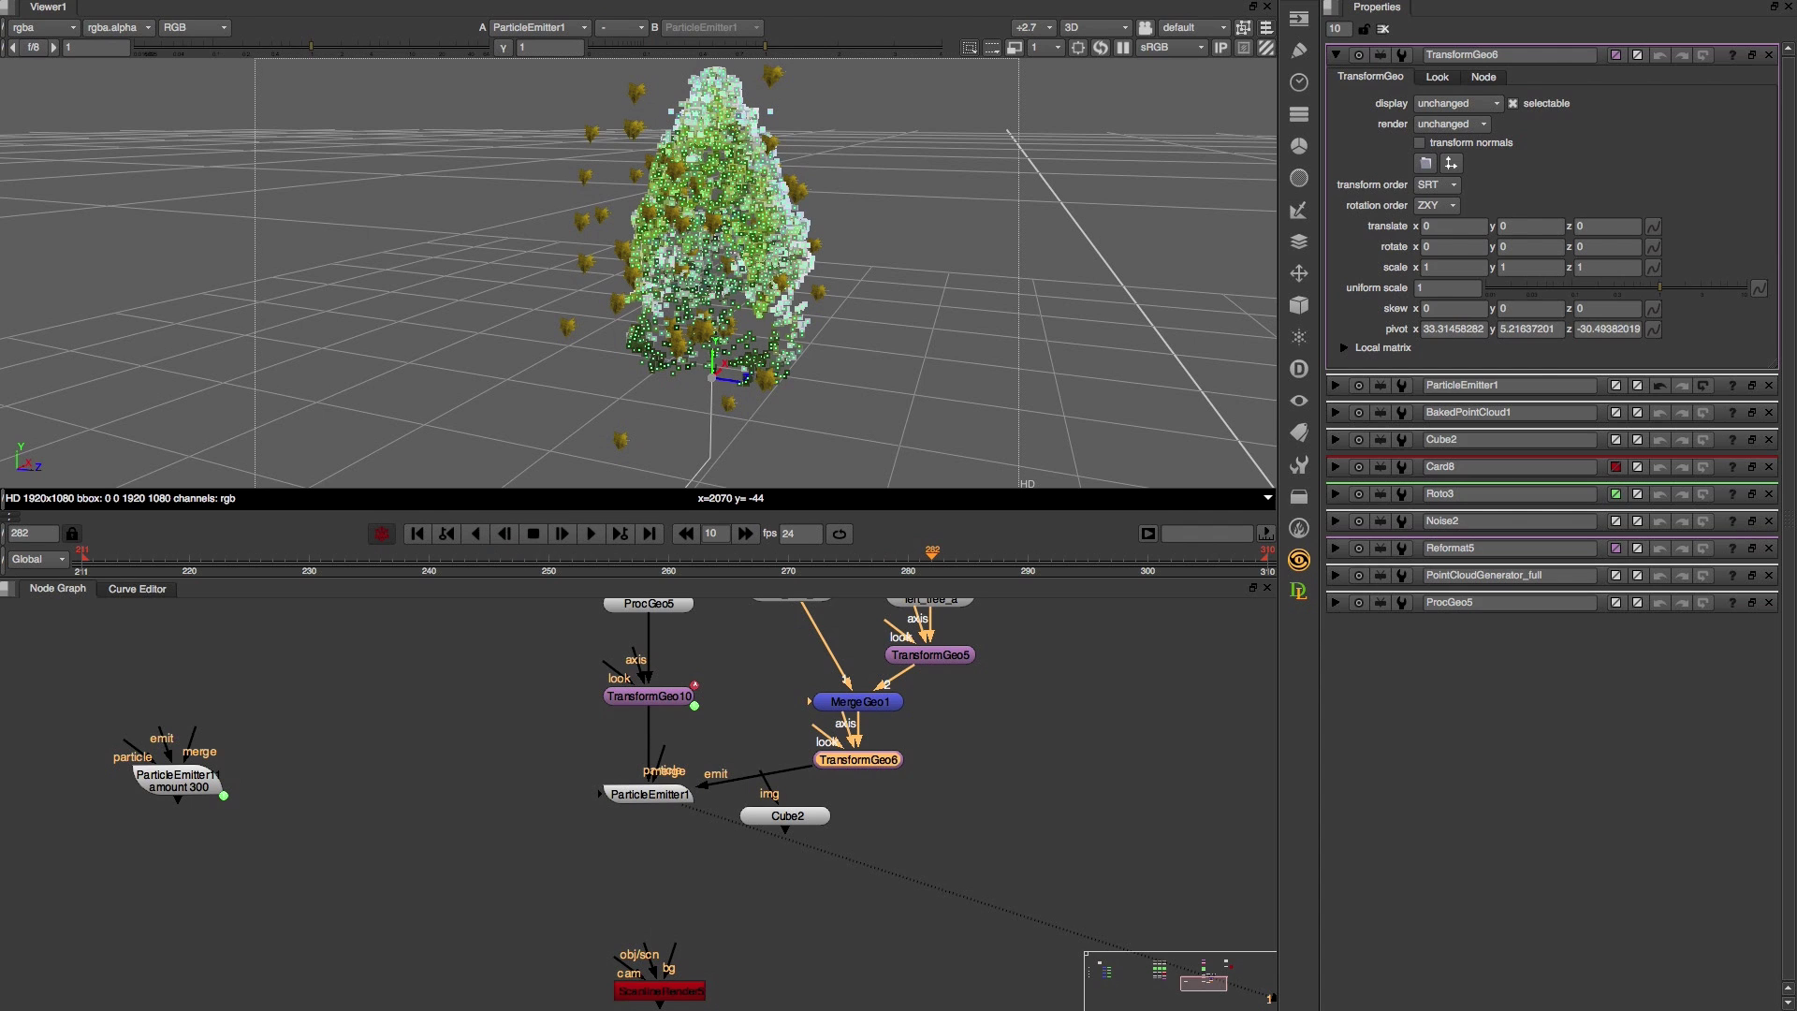
# - Set ParticleEmitter1's velocity to 0 and return to the first frame
pyautogui.doubleClick(660, 795)
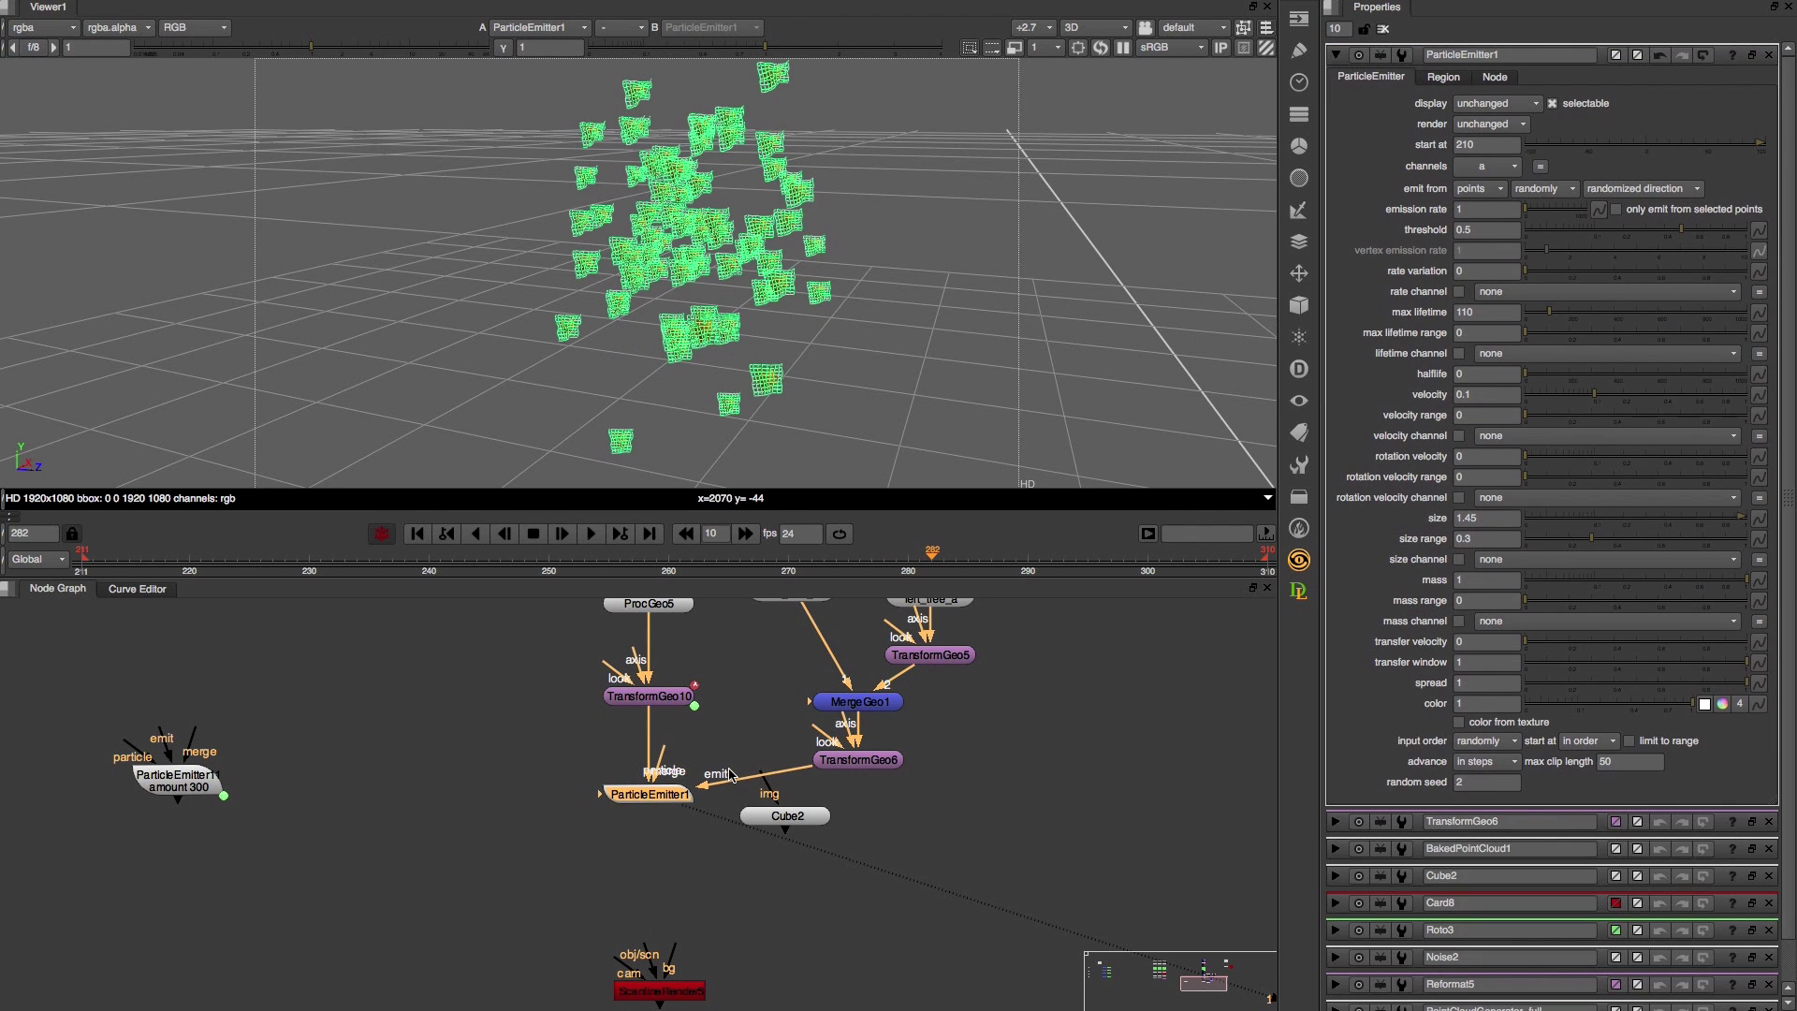
pyautogui.click(1481, 394)
pyautogui.write('0')
pyautogui.press('Return')
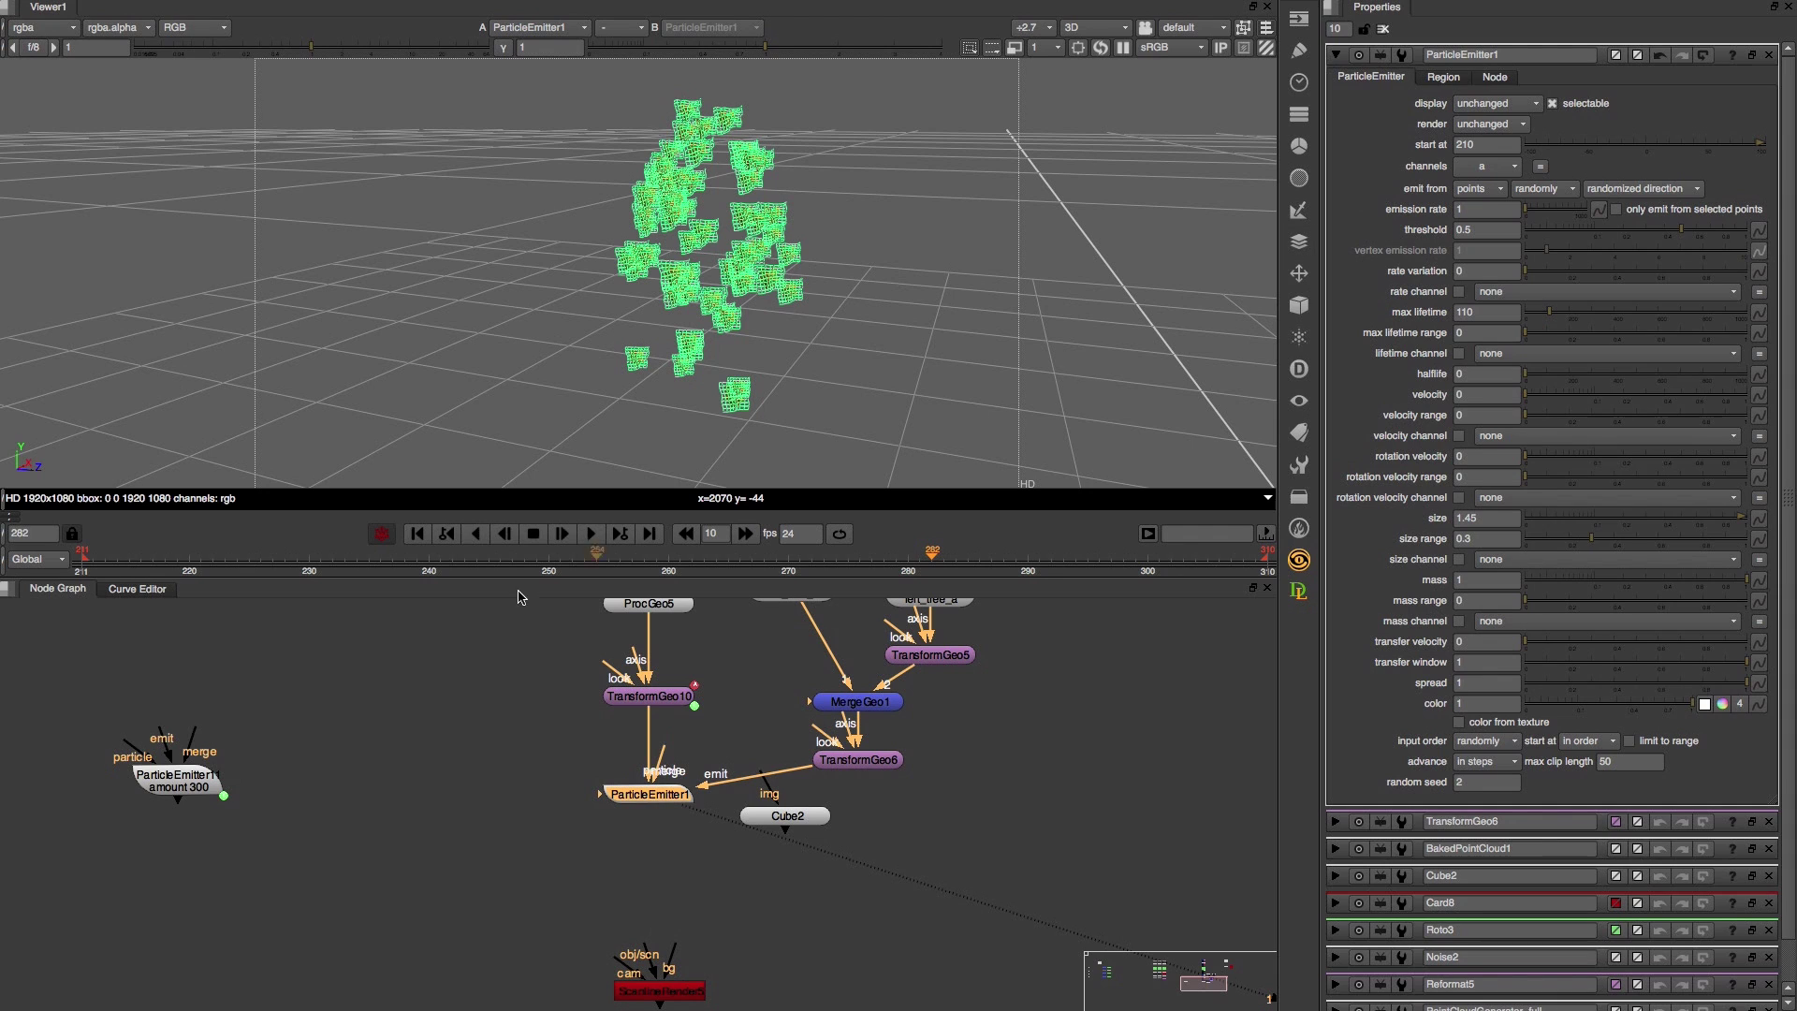
pyautogui.click(419, 535)
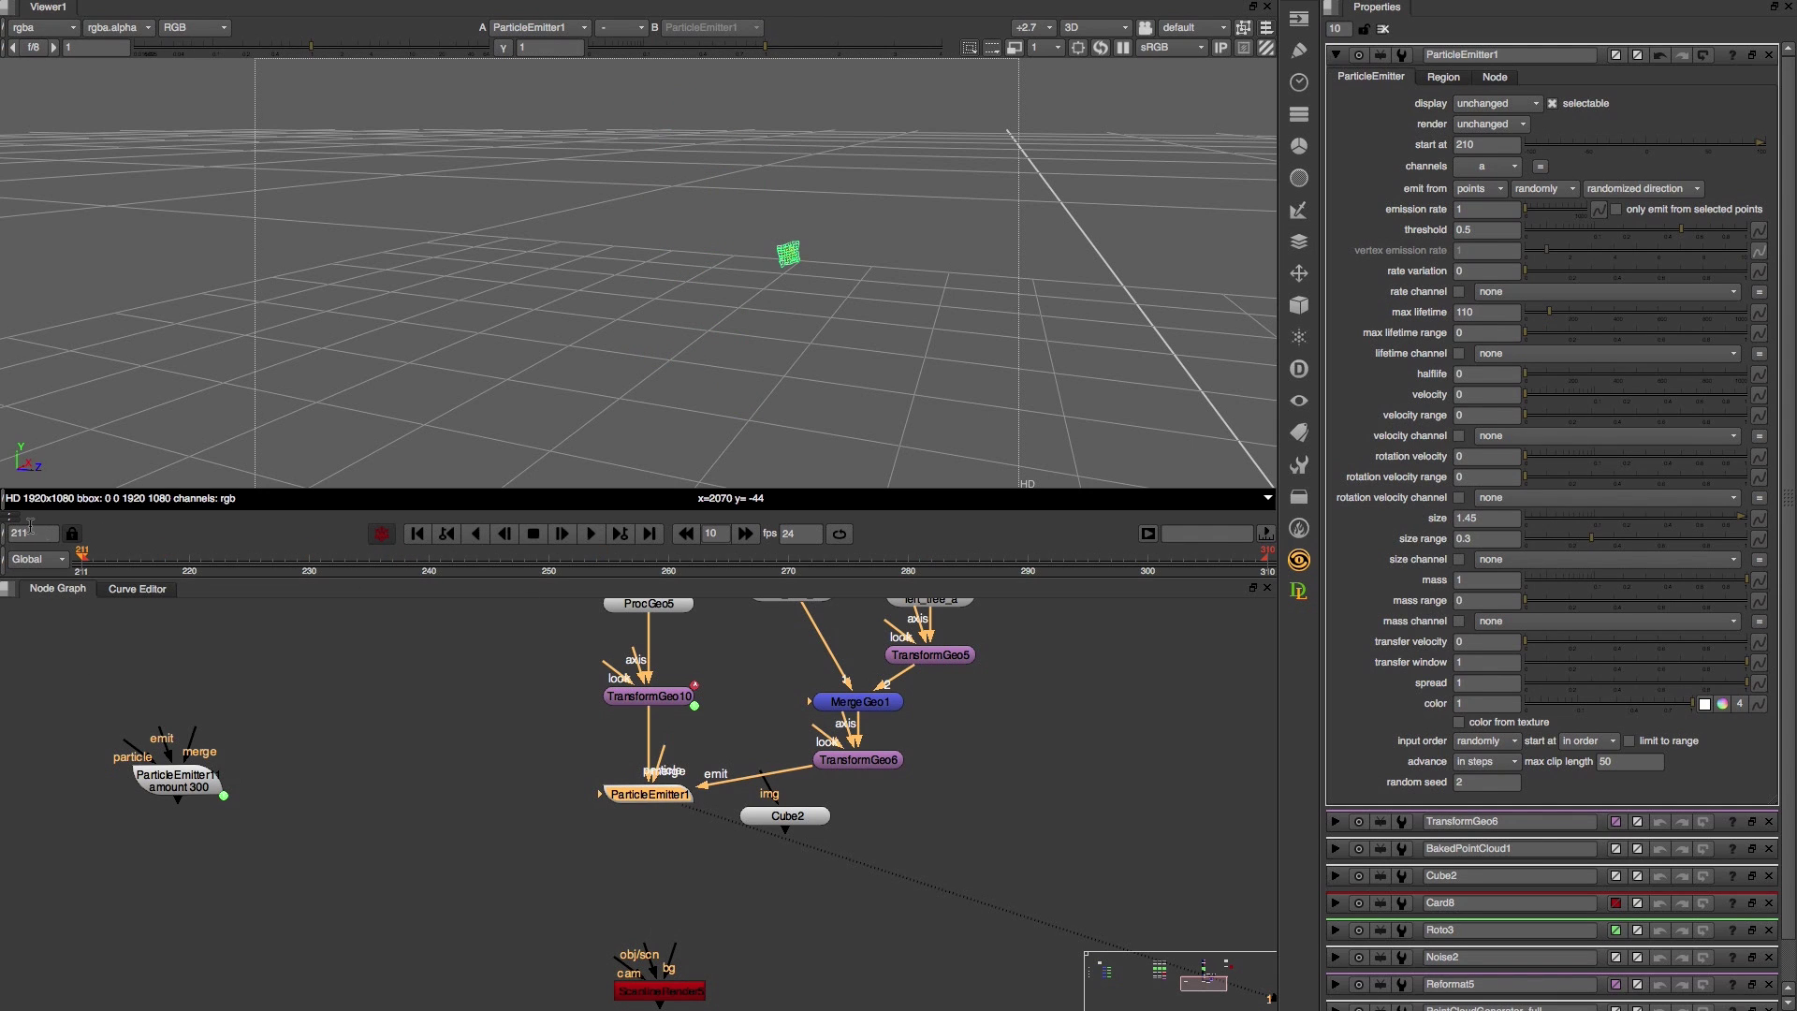
# - Move Cube2 aside and swap ParticleEmitter11 into the leaf branch in place of ParticleEmitter1
pyautogui.moveTo(662, 846); pyautogui.dragTo(622, 844, button='middle')
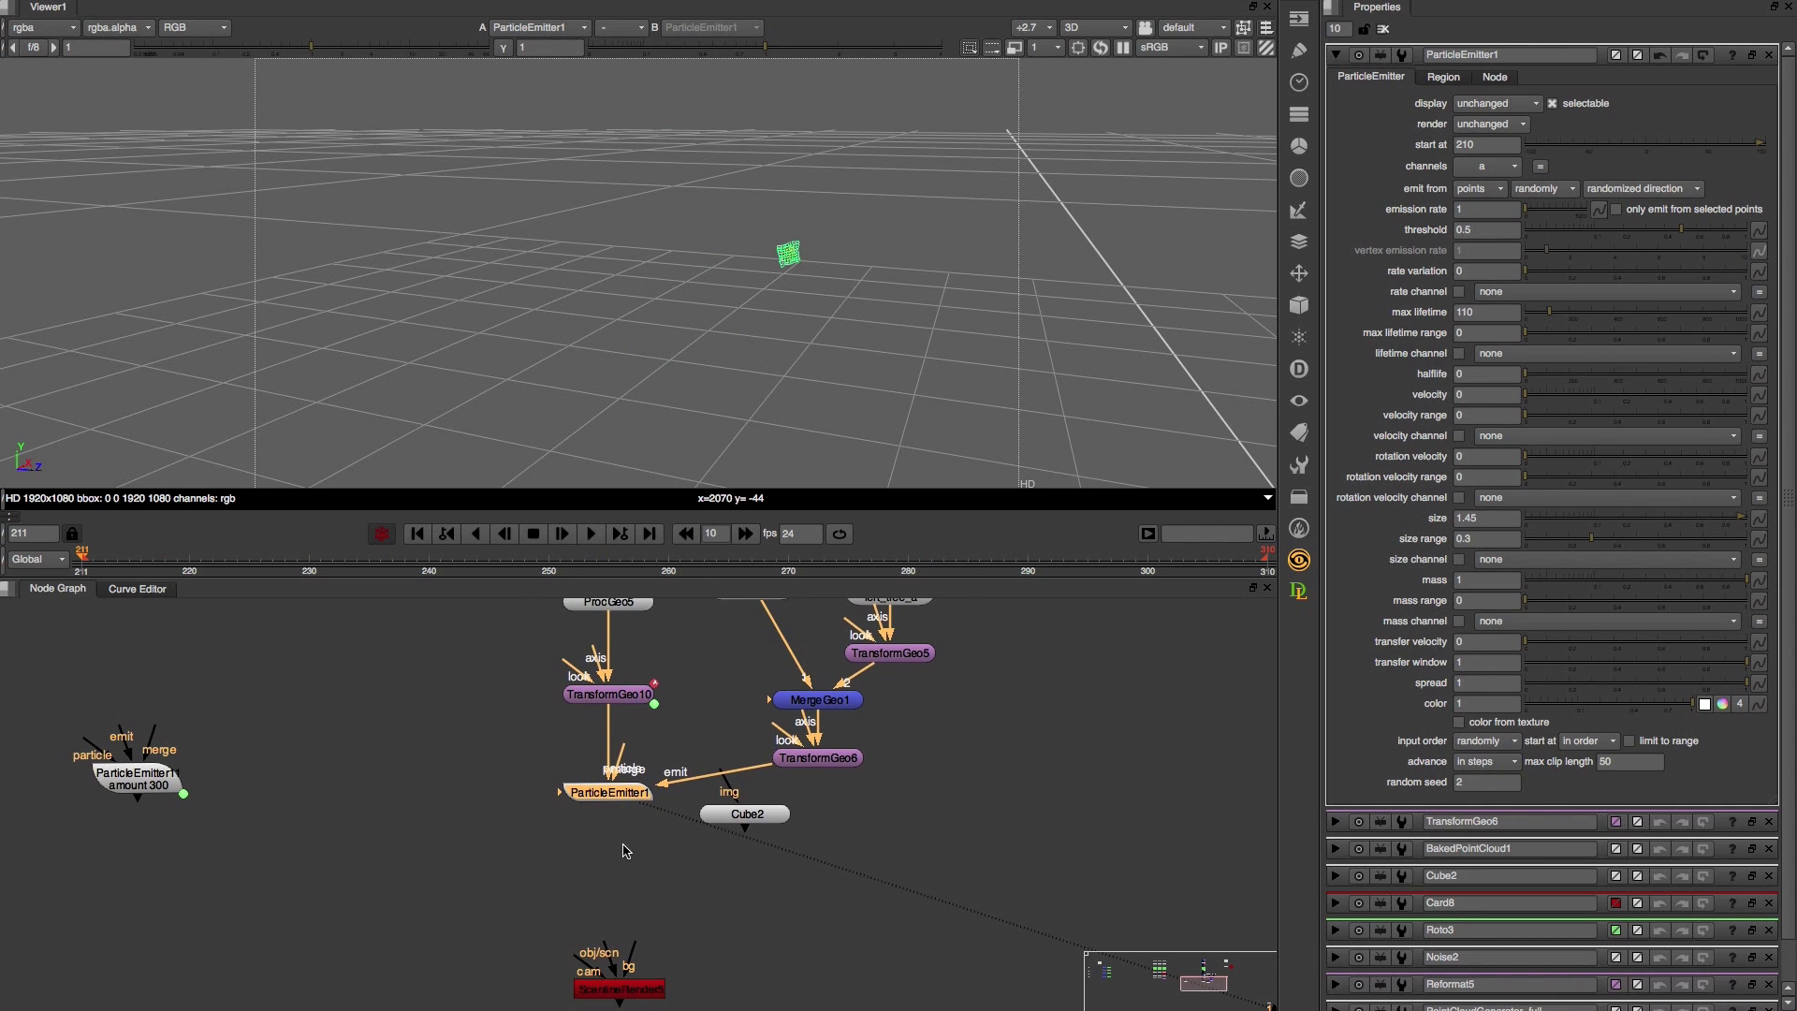
pyautogui.moveTo(749, 819); pyautogui.dragTo(943, 796)
pyautogui.click(880, 828)
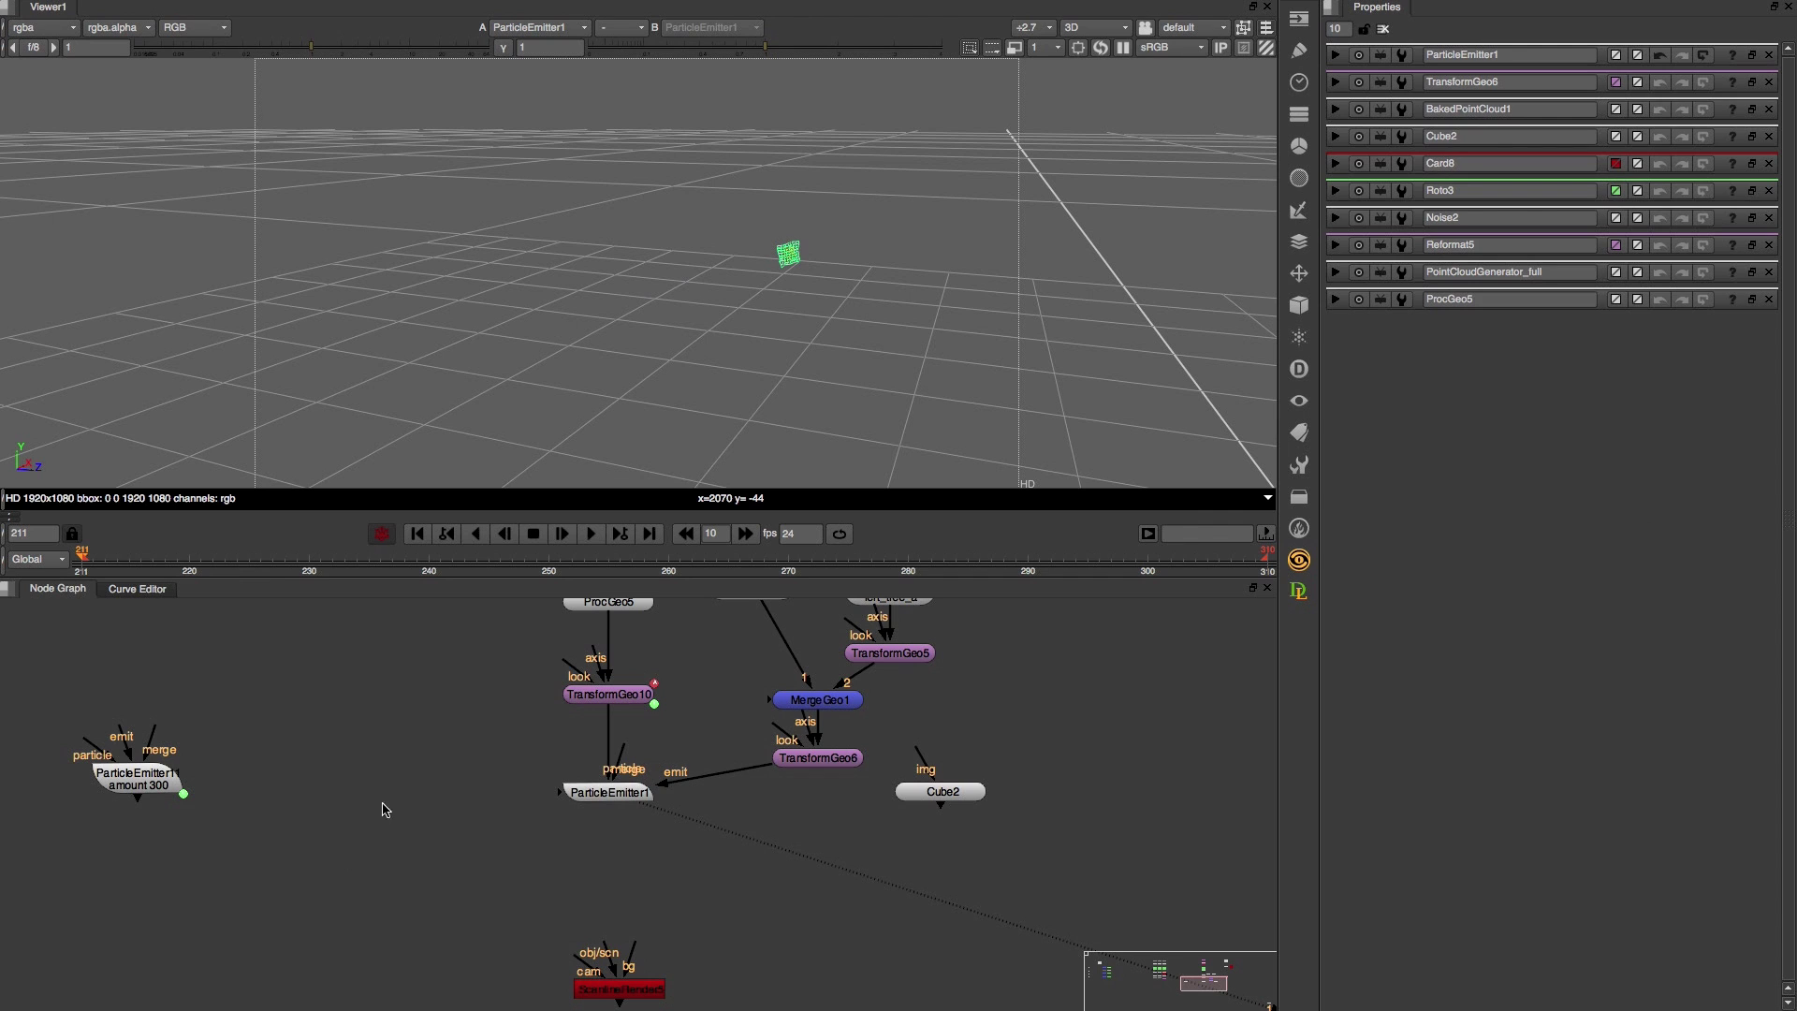
pyautogui.moveTo(470, 791); pyautogui.dragTo(450, 856, button='middle')
pyautogui.moveTo(112, 850); pyautogui.dragTo(582, 867)
# - Examine the expression driving ParticleEmitter11's emission rate without changing it
pyautogui.rightClick(1479, 215)
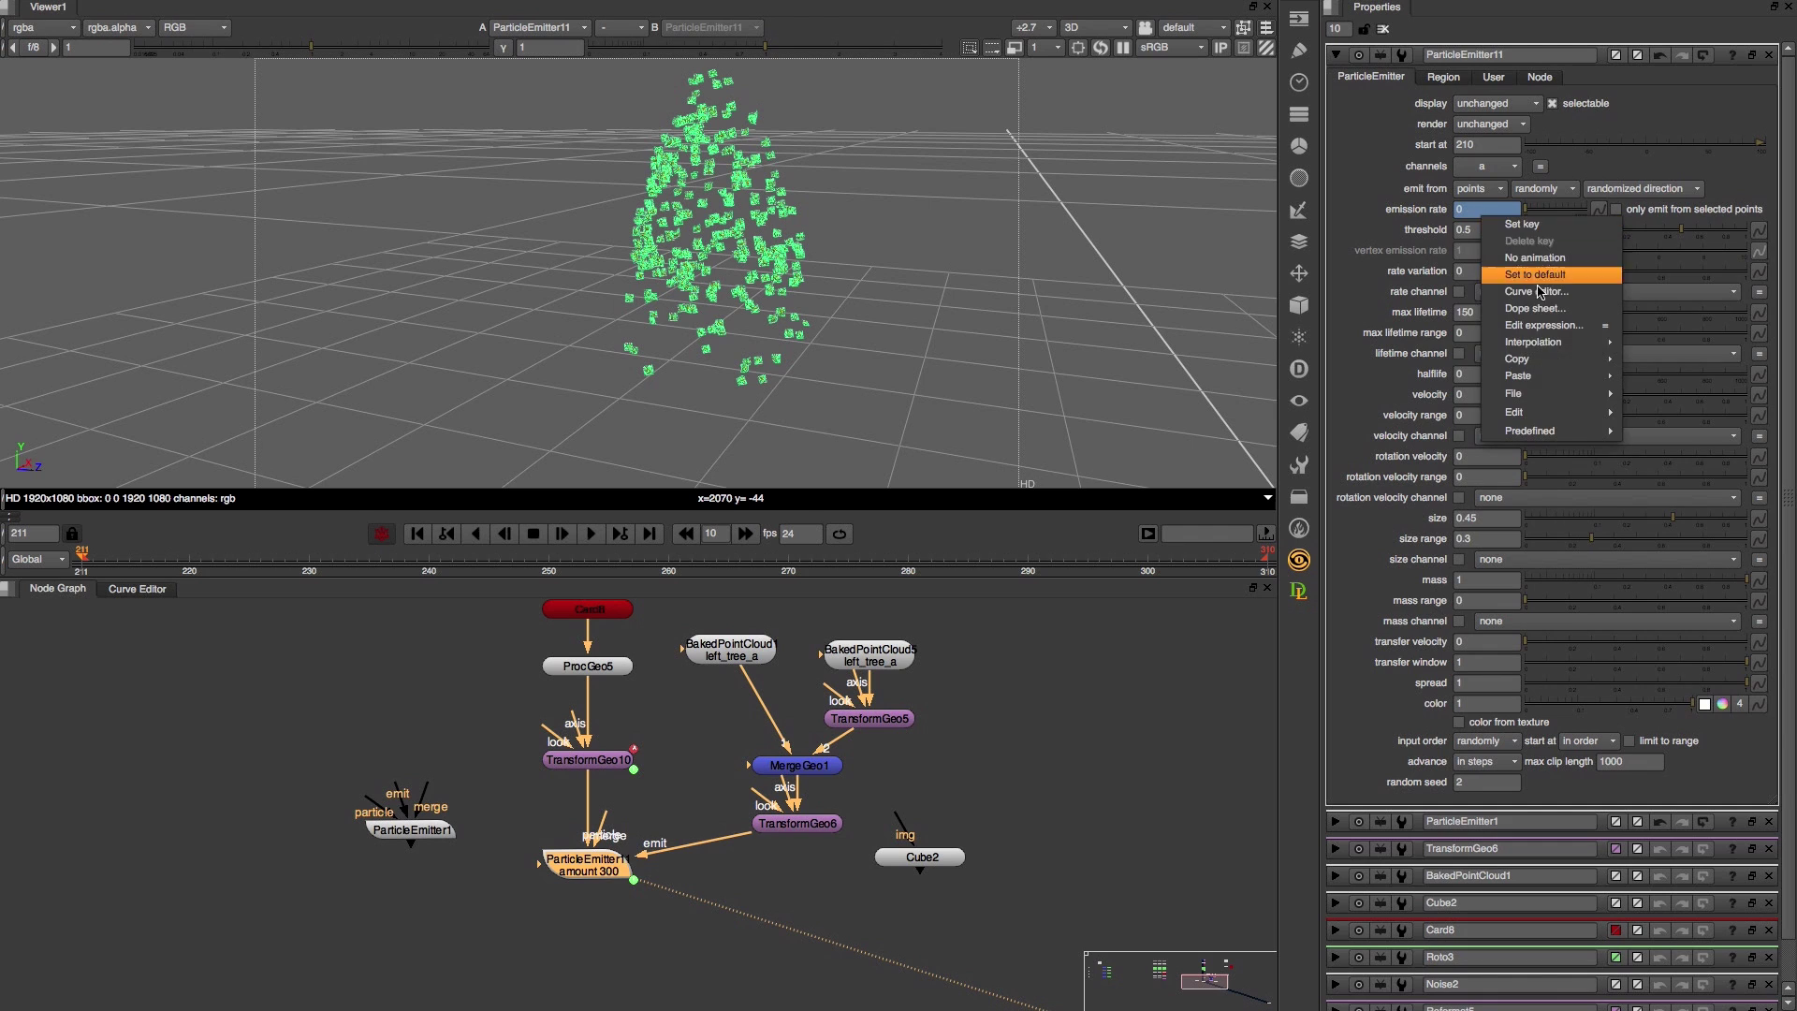
pyautogui.click(1553, 327)
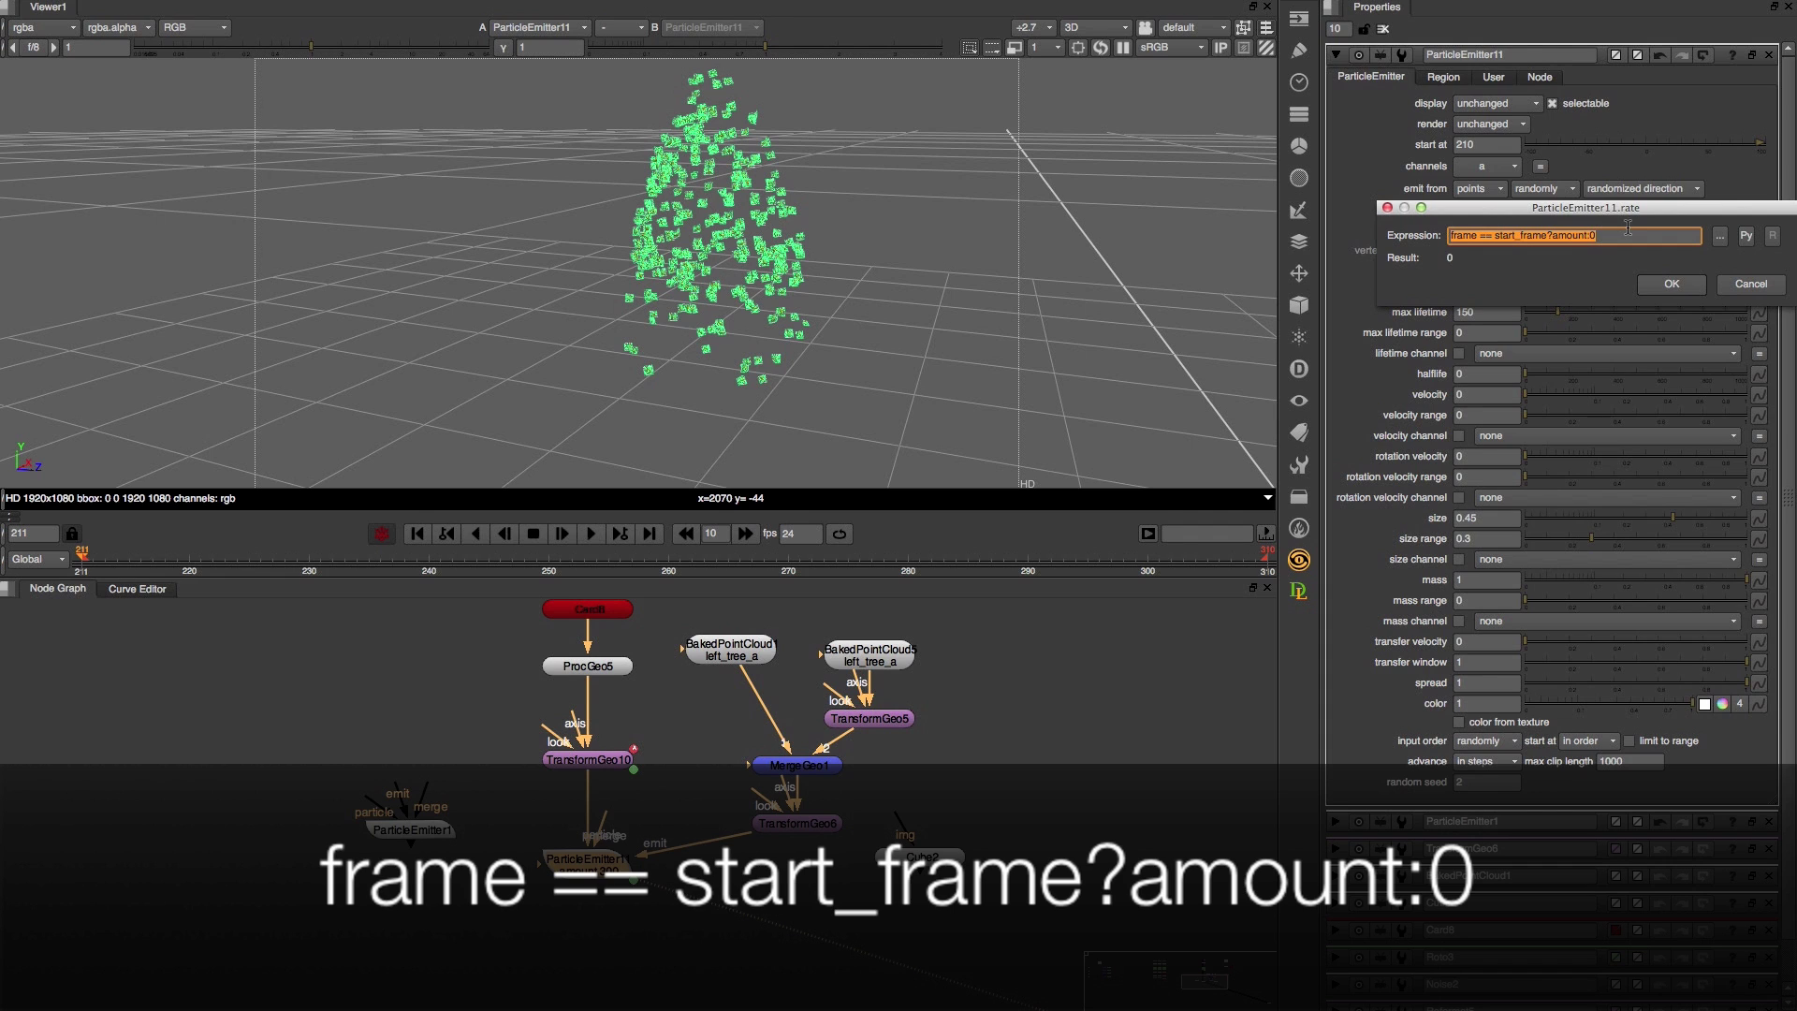
pyautogui.click(1627, 232)
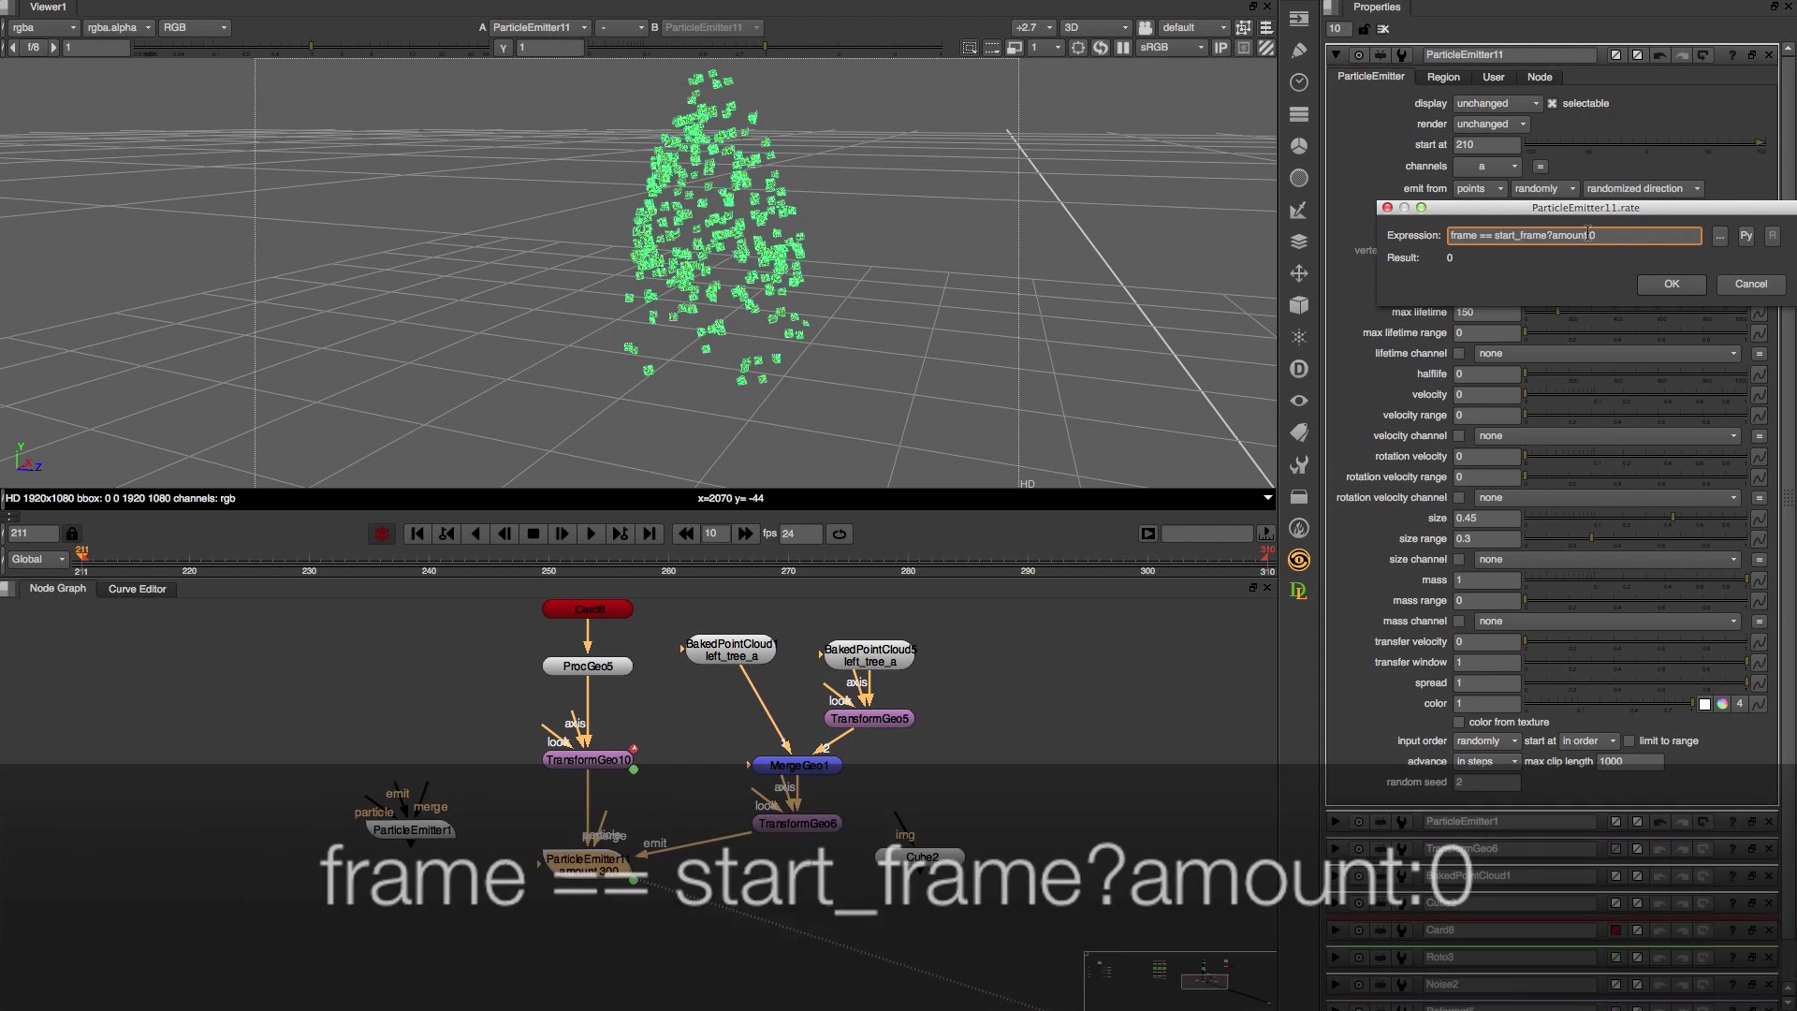
pyautogui.doubleClick(1580, 240)
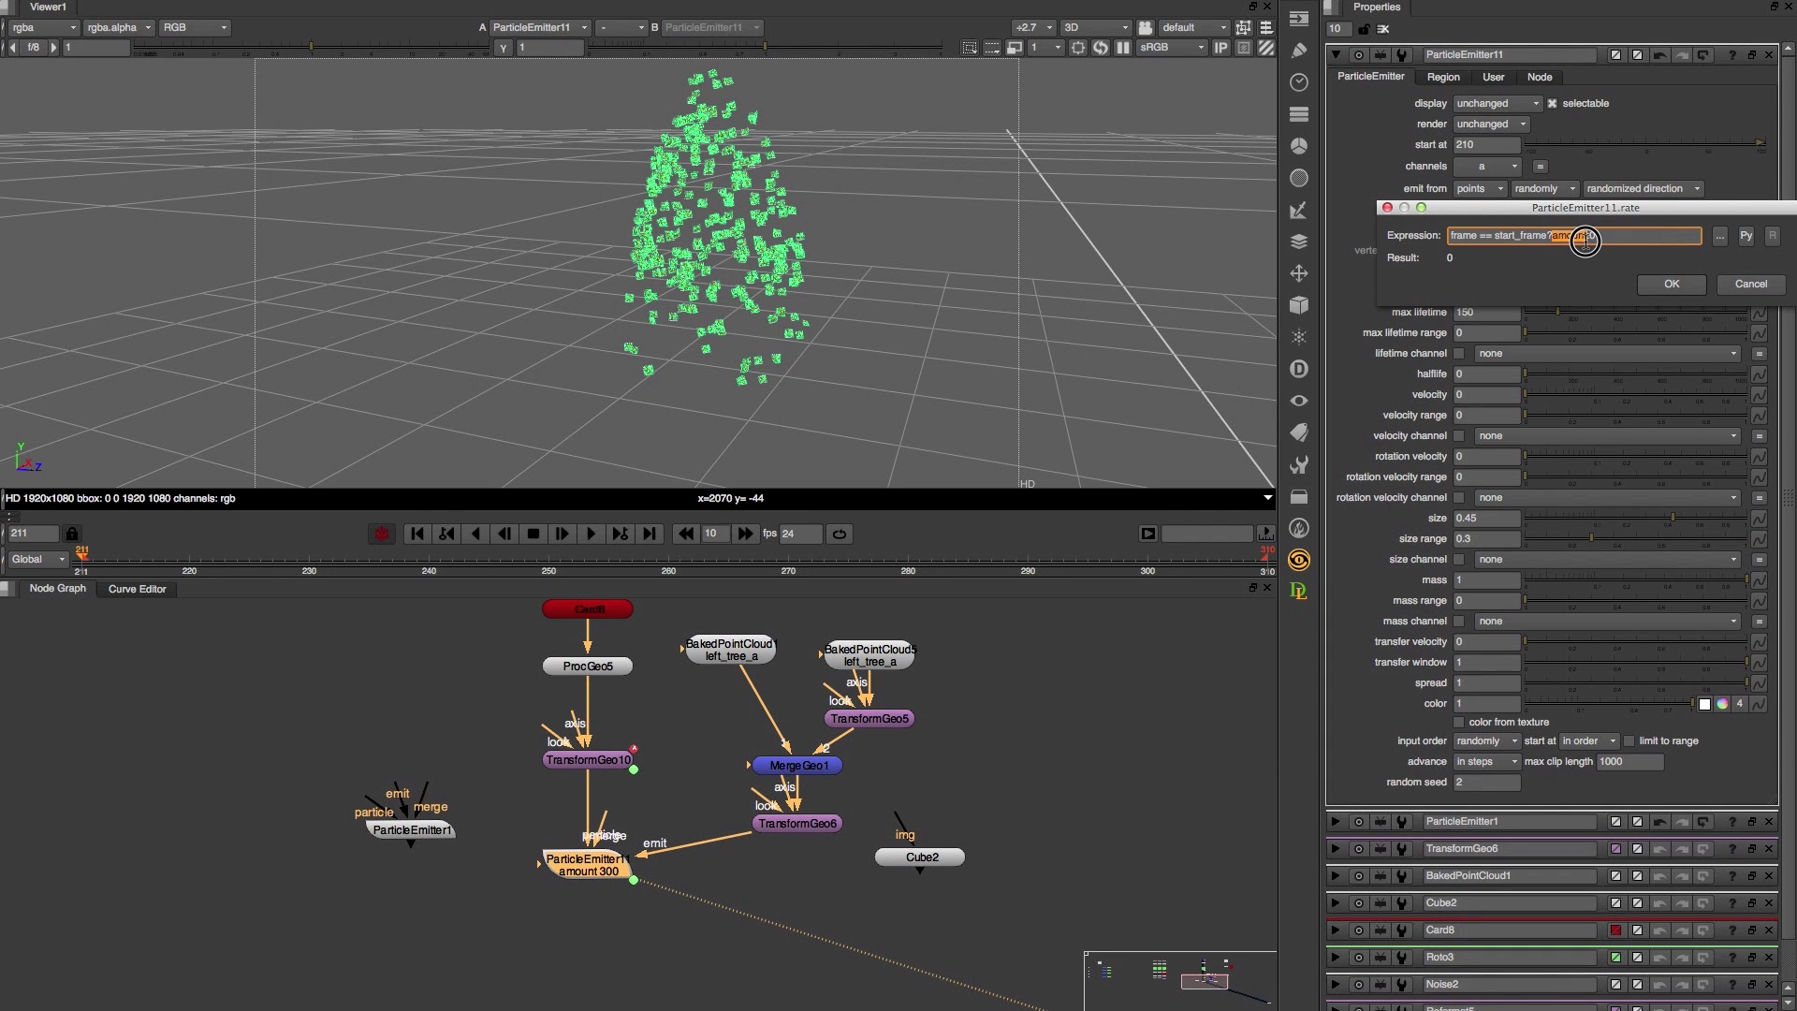
pyautogui.click(1751, 284)
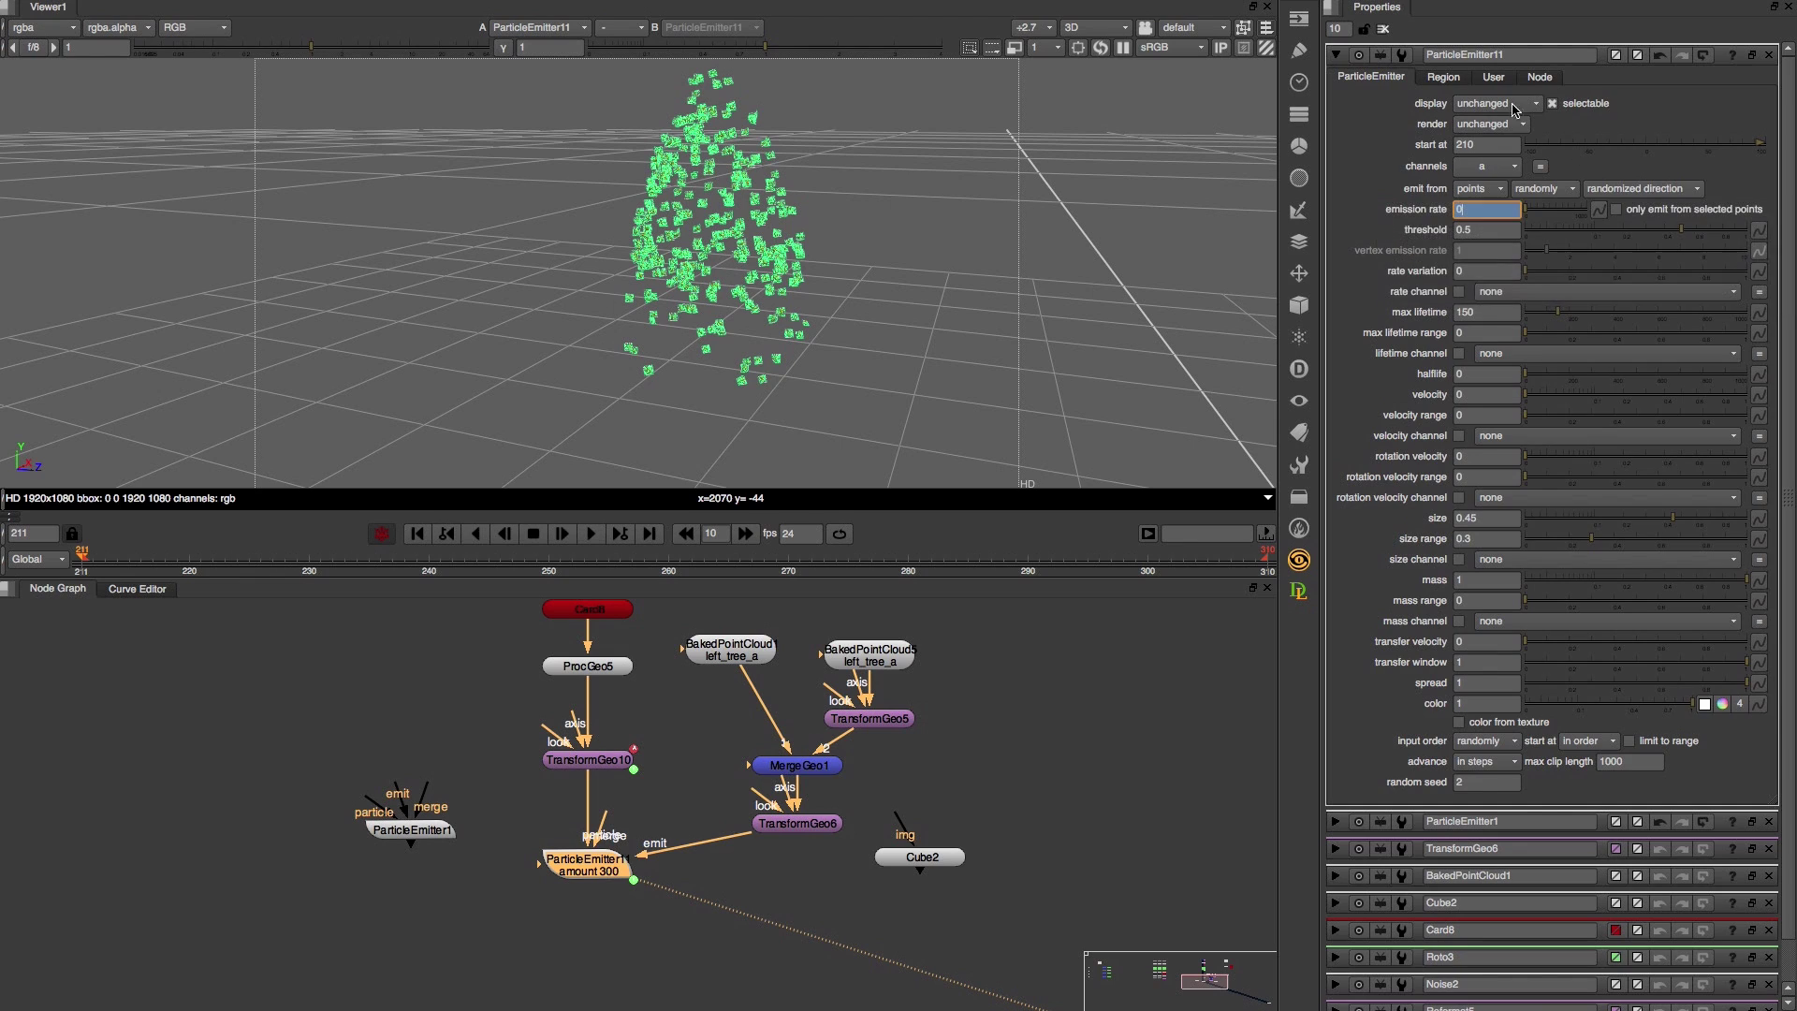
# - Examine ParticleEmitter11's custom amount setting and return to its main emitter settings
pyautogui.click(1493, 78)
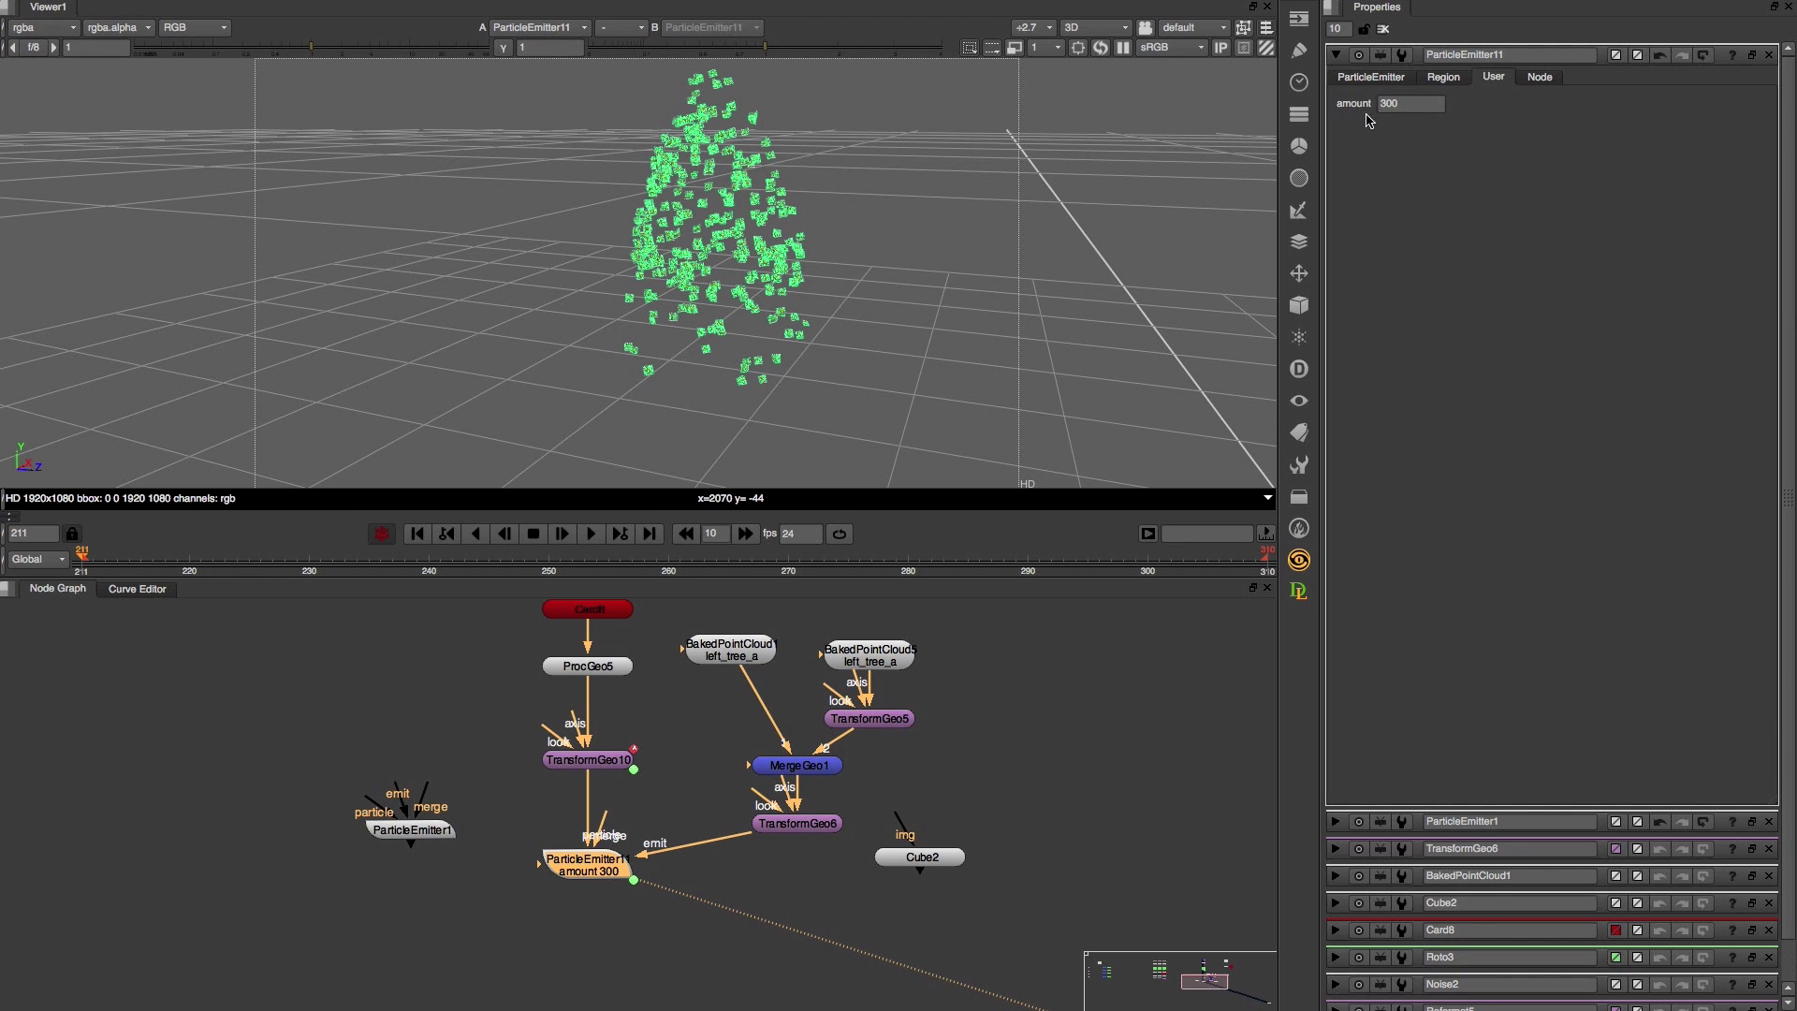
pyautogui.moveTo(1389, 107); pyautogui.dragTo(1367, 115)
pyautogui.click(1482, 183)
pyautogui.click(1380, 81)
# - Inspect the emitted leaves from several angles in 3D and scrub to frame 225
pyautogui.keyDown('alt'); pyautogui.moveTo(723, 228); pyautogui.dragTo(801, 232); pyautogui.keyUp('alt')
pyautogui.keyDown('alt'); pyautogui.moveTo(682, 287); pyautogui.dragTo(948, 238, button='middle'); pyautogui.keyUp('alt')
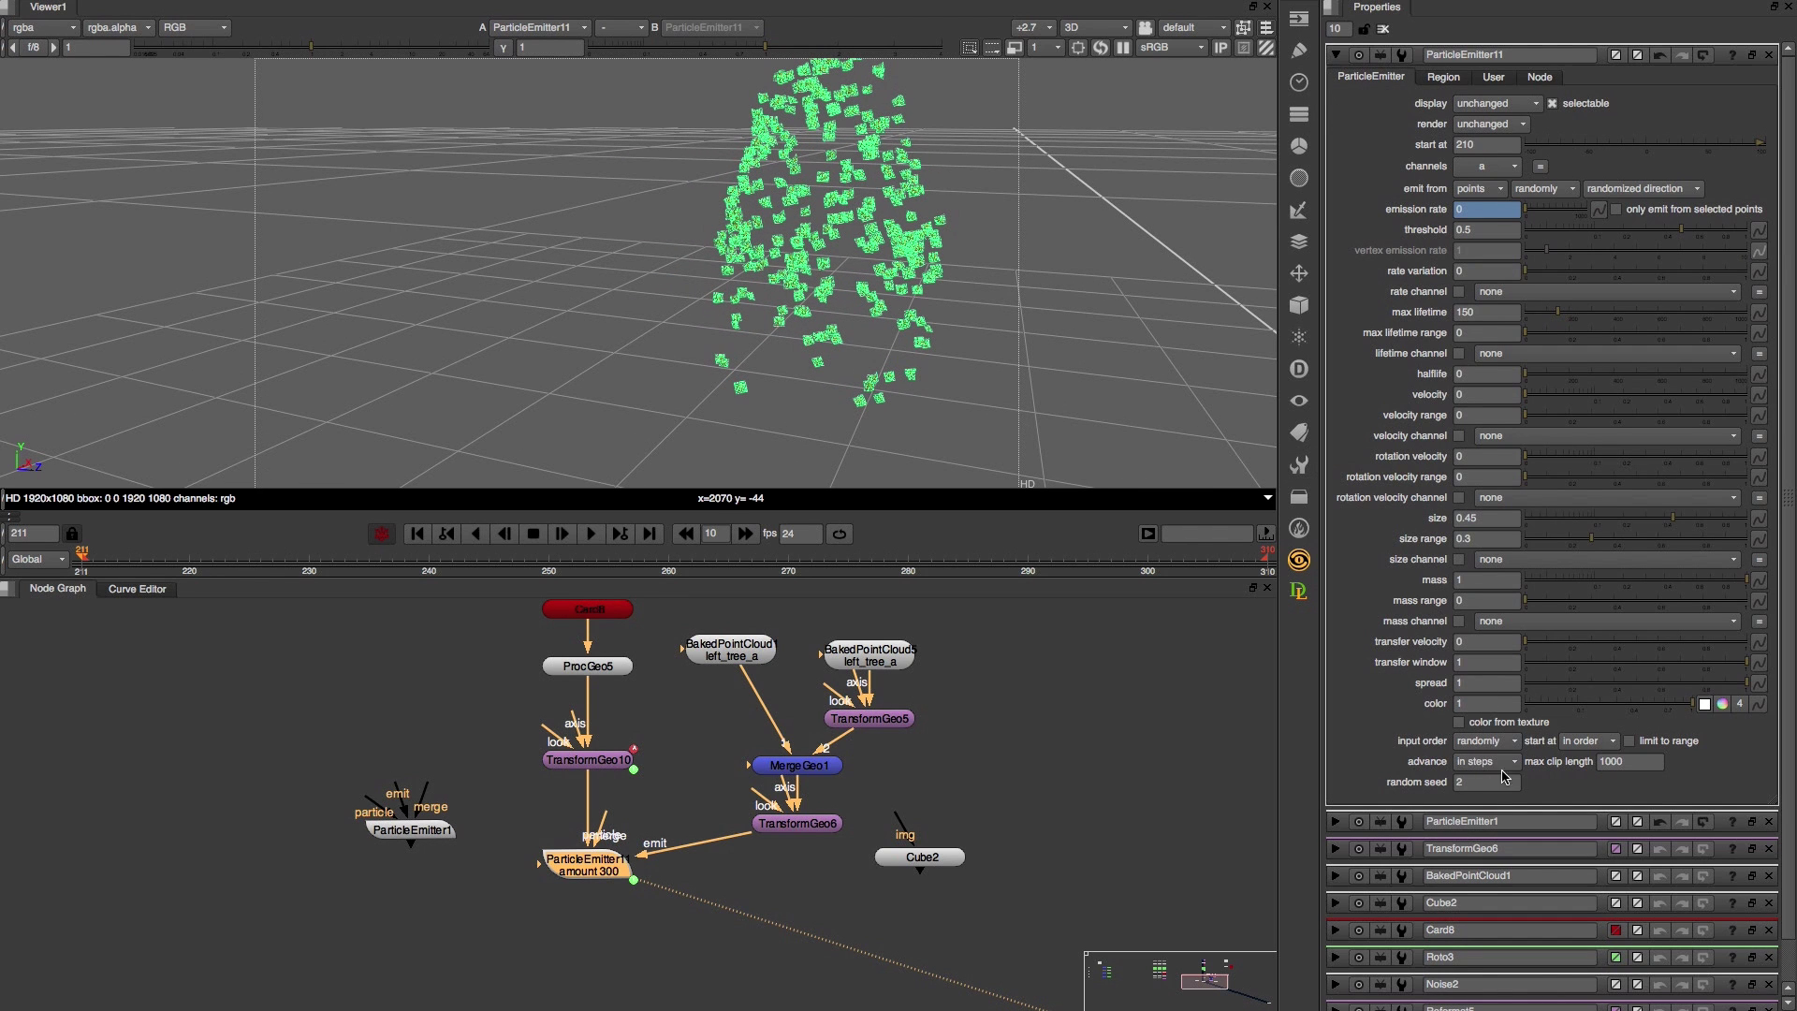
pyautogui.keyDown('alt'); pyautogui.moveTo(820, 185); pyautogui.dragTo(1058, 217, button='middle'); pyautogui.keyUp('alt')
pyautogui.keyDown('alt'); pyautogui.moveTo(1058, 217); pyautogui.dragTo(901, 345); pyautogui.keyUp('alt')
pyautogui.moveTo(142, 563); pyautogui.dragTo(250, 574)
pyautogui.press('Escape')
# - Move the disconnected ParticleEmitter1 away from the leaf branch to clear space beside it
pyautogui.scroll(-2, 401, 765)
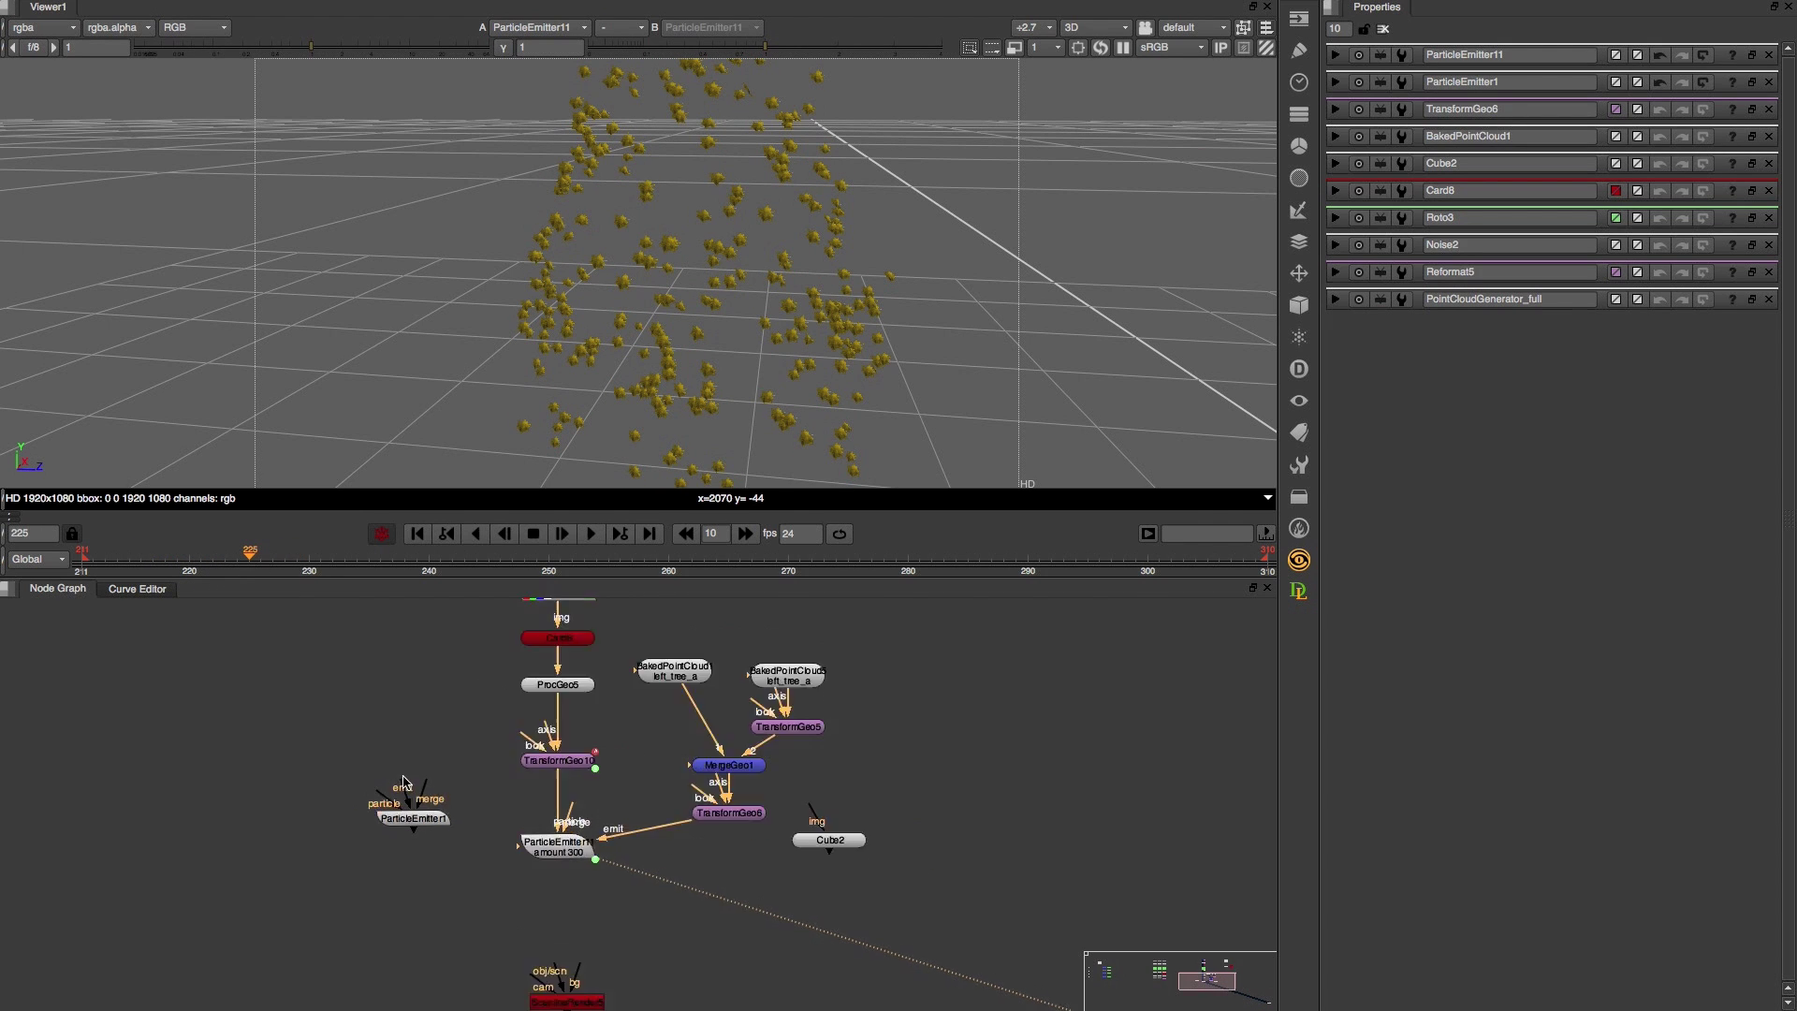
pyautogui.moveTo(395, 775); pyautogui.dragTo(468, 725, button='middle')
pyautogui.doubleClick(479, 761)
pyautogui.moveTo(479, 761); pyautogui.dragTo(340, 953)
pyautogui.moveTo(392, 702)
pyautogui.mouseDown(button='middle')
pyautogui.moveTo(518, 780)
pyautogui.moveTo(546, 859)
pyautogui.mouseUp(button='middle')
pyautogui.moveTo(379, 761)
pyautogui.keyDown('alt'); pyautogui.mouseDown(button='middle')
pyautogui.moveTo(327, 762)
pyautogui.moveTo(418, 778)
pyautogui.mouseUp(button='middle'); pyautogui.keyUp('alt')
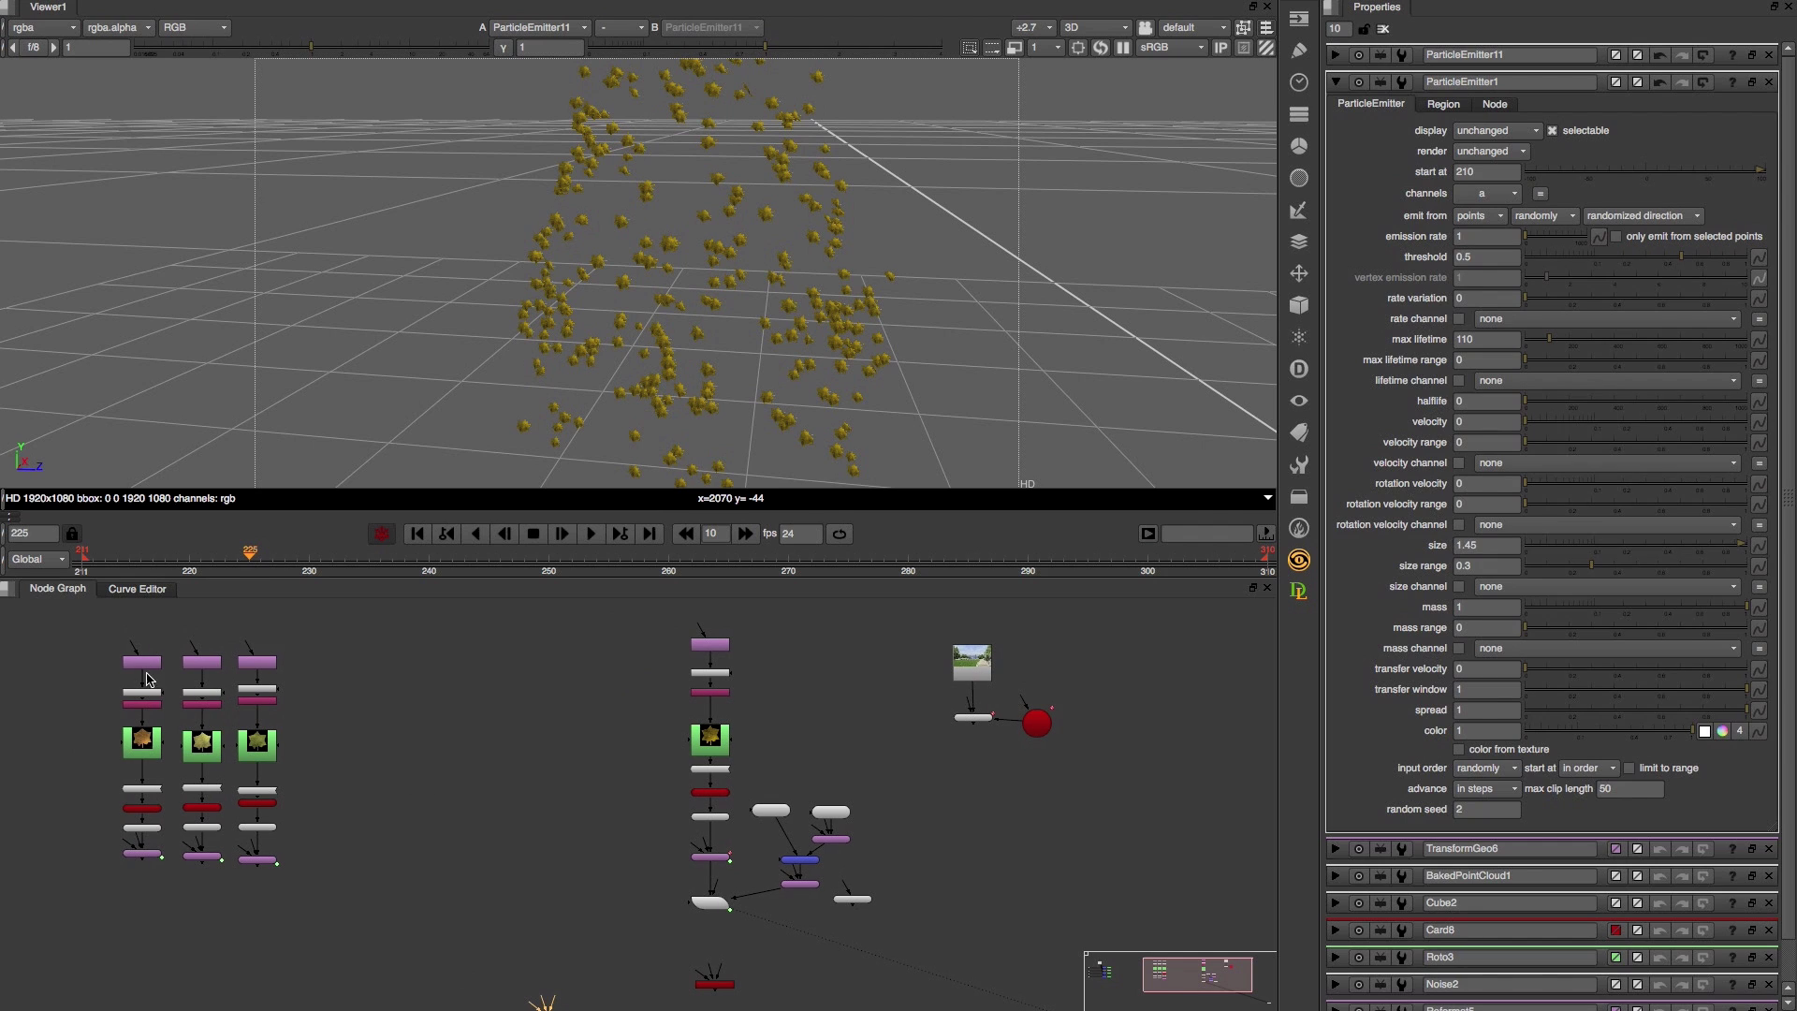
# - Move the three additional leaf branches with Roto10, Roto11 and Roto12 next to the Roto3 leaf branch
pyautogui.moveTo(77, 629); pyautogui.dragTo(353, 930)
pyautogui.moveTo(258, 754); pyautogui.dragTo(630, 751)
pyautogui.scroll(3, 620, 747)
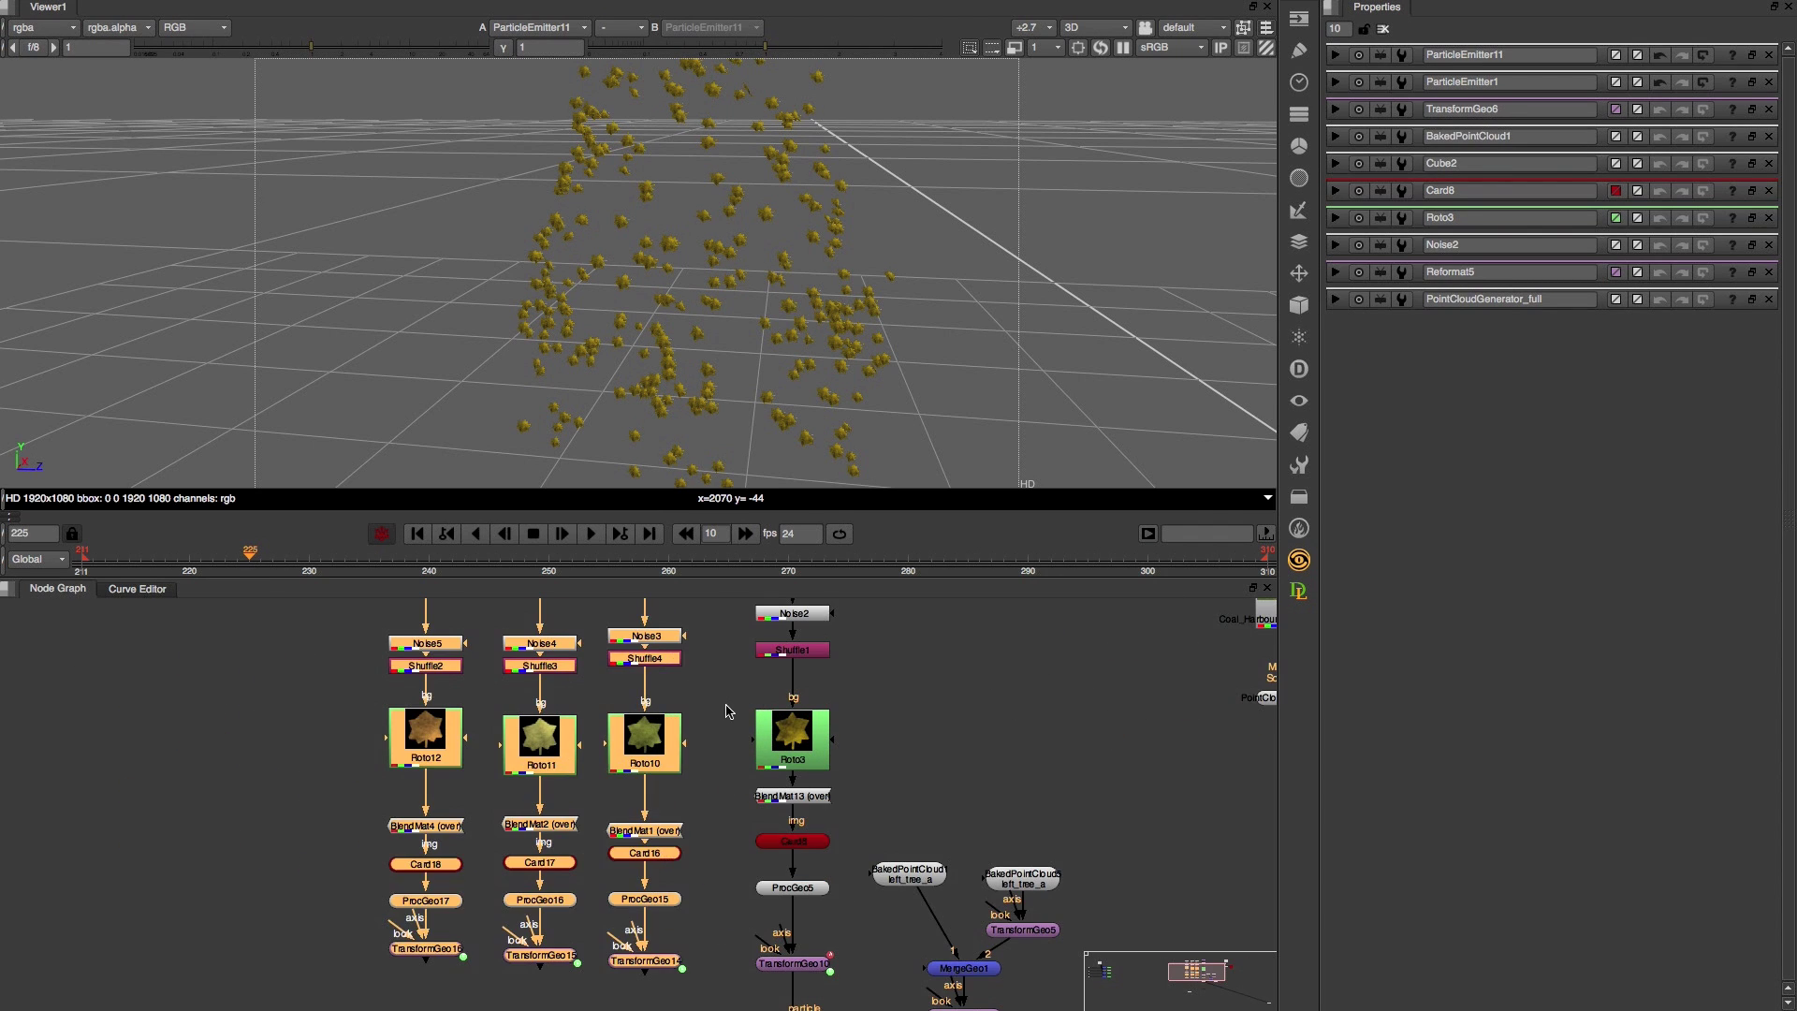
pyautogui.click(727, 705)
pyautogui.moveTo(724, 663); pyautogui.dragTo(663, 773, button='middle')
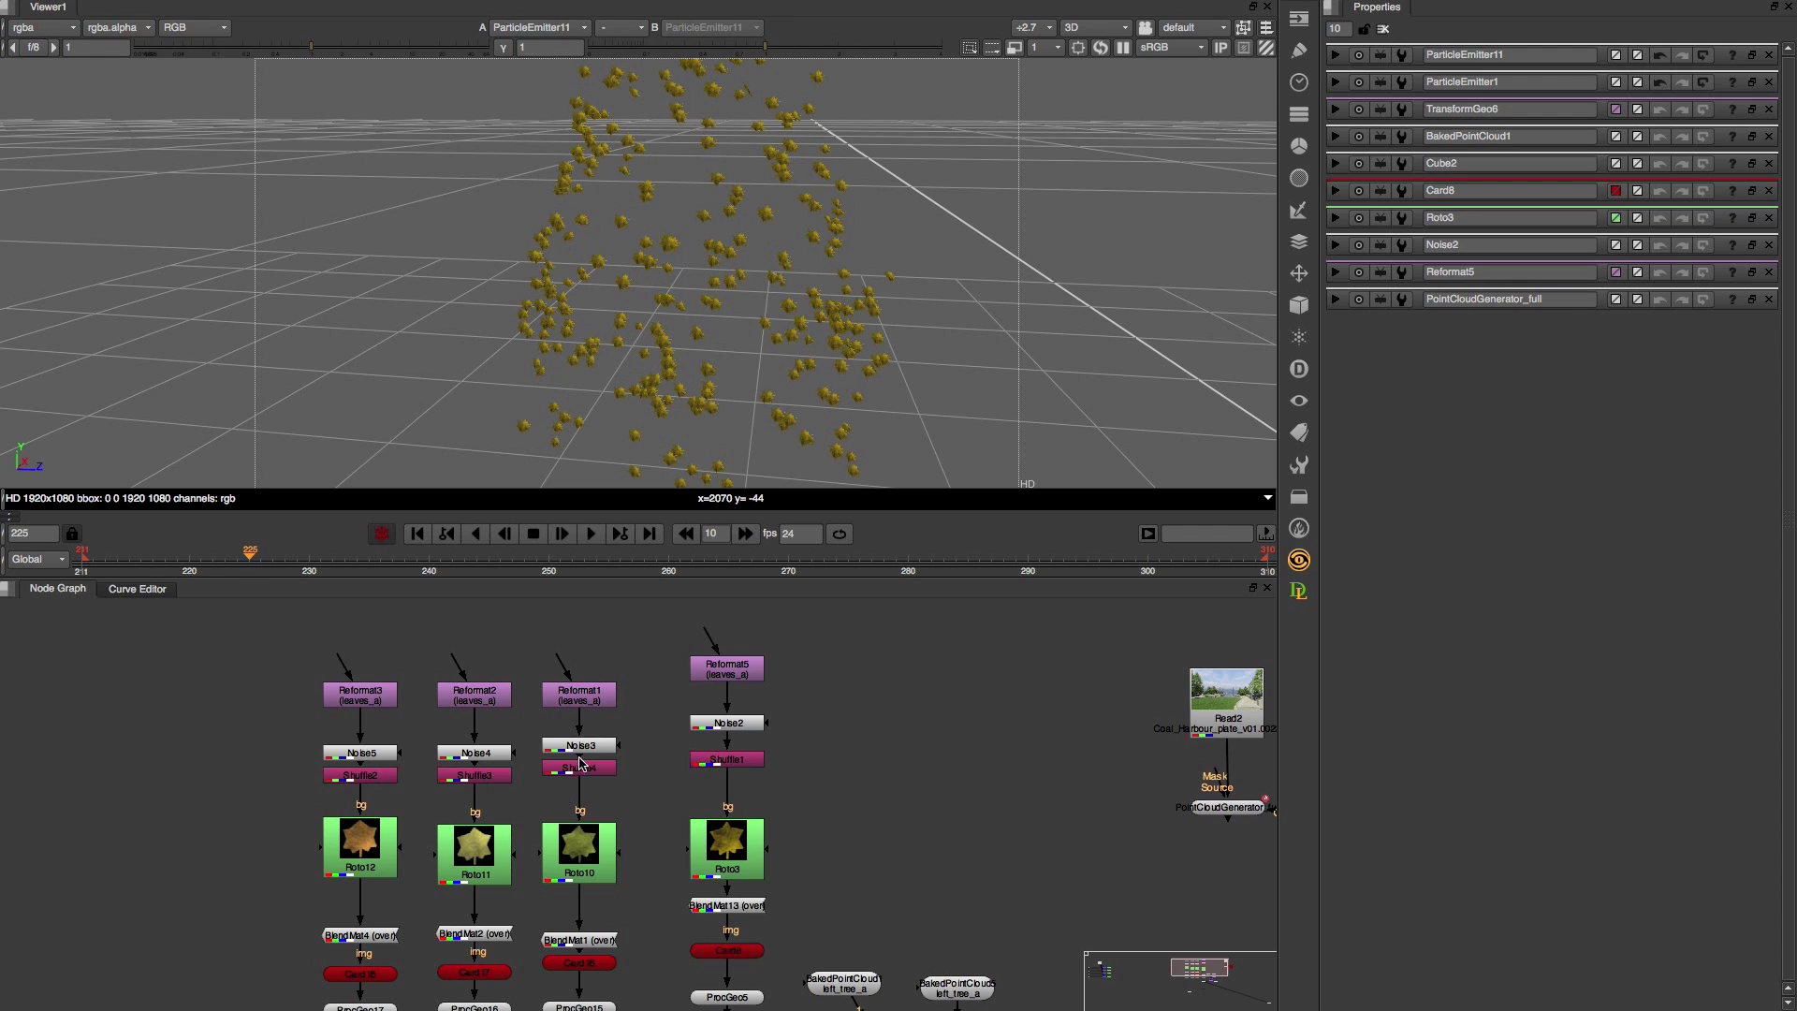
# - Examine the Noise3 colour and TransformGeo14's custom rotation scale, speed, seed and offset settings in the Roto10 leaf branch
pyautogui.doubleClick(583, 746)
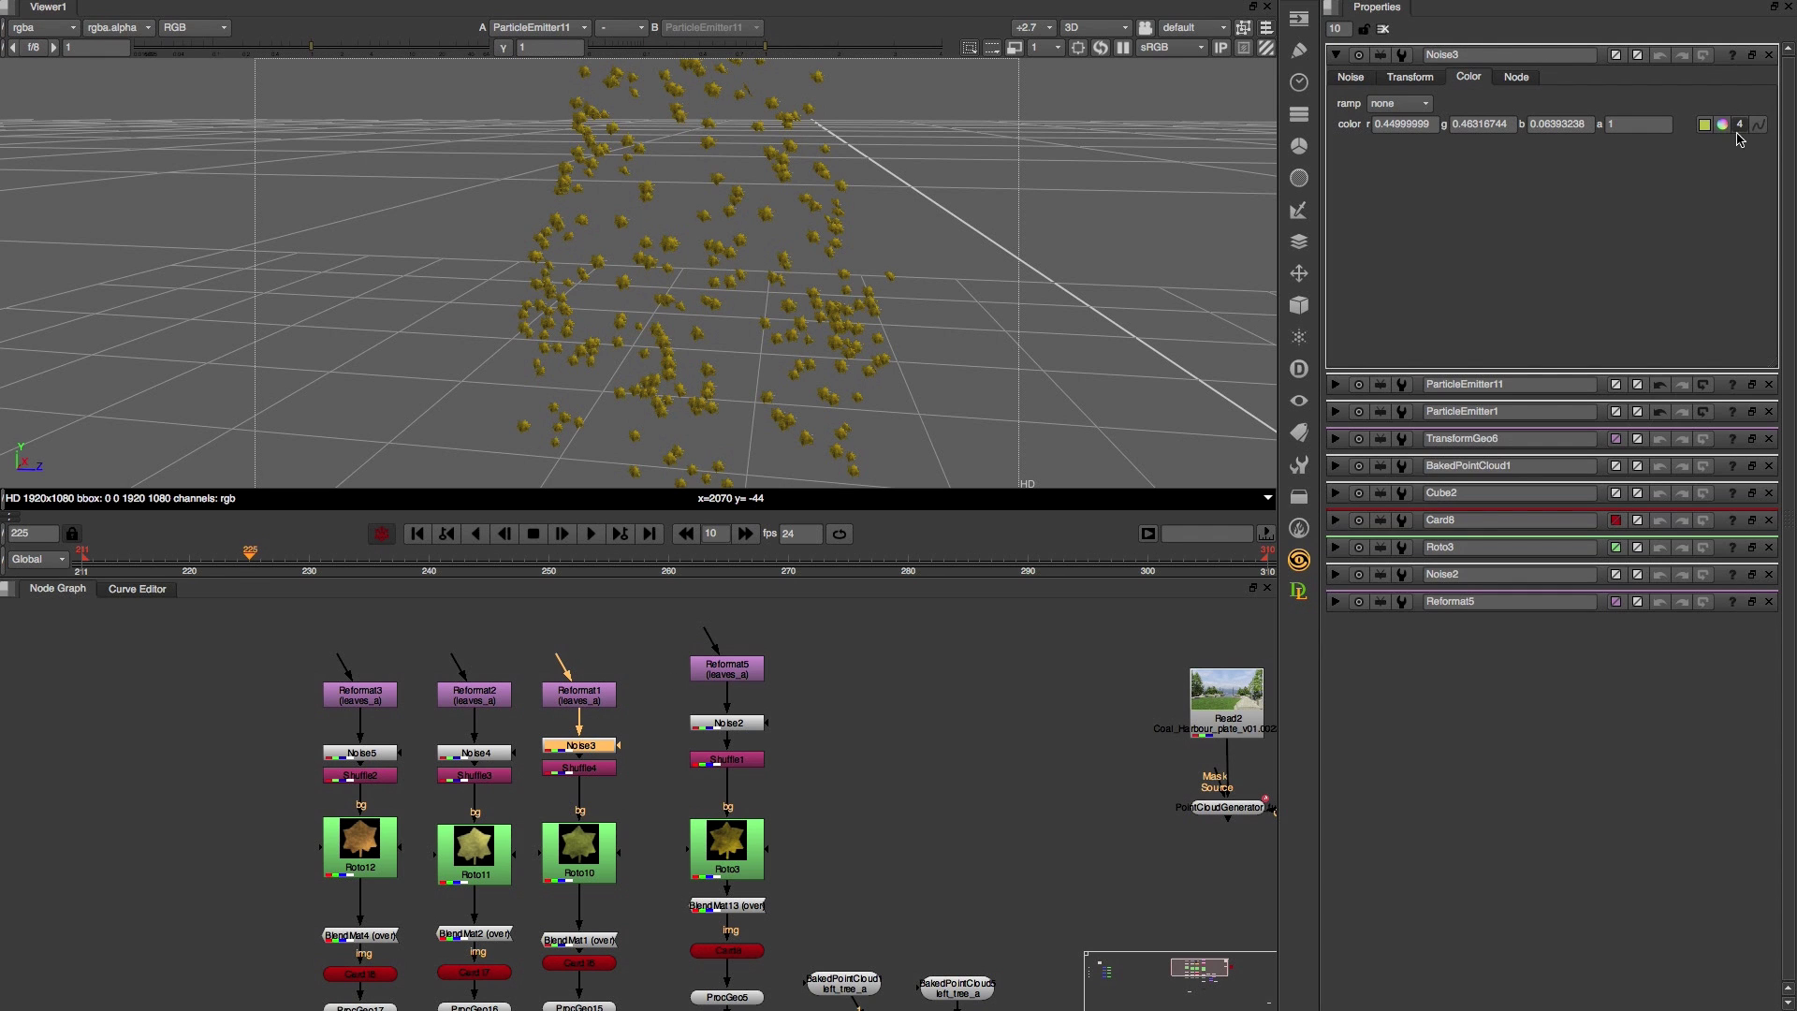
pyautogui.moveTo(643, 815); pyautogui.dragTo(539, 757, button='middle')
pyautogui.moveTo(520, 896); pyautogui.dragTo(517, 847, button='middle')
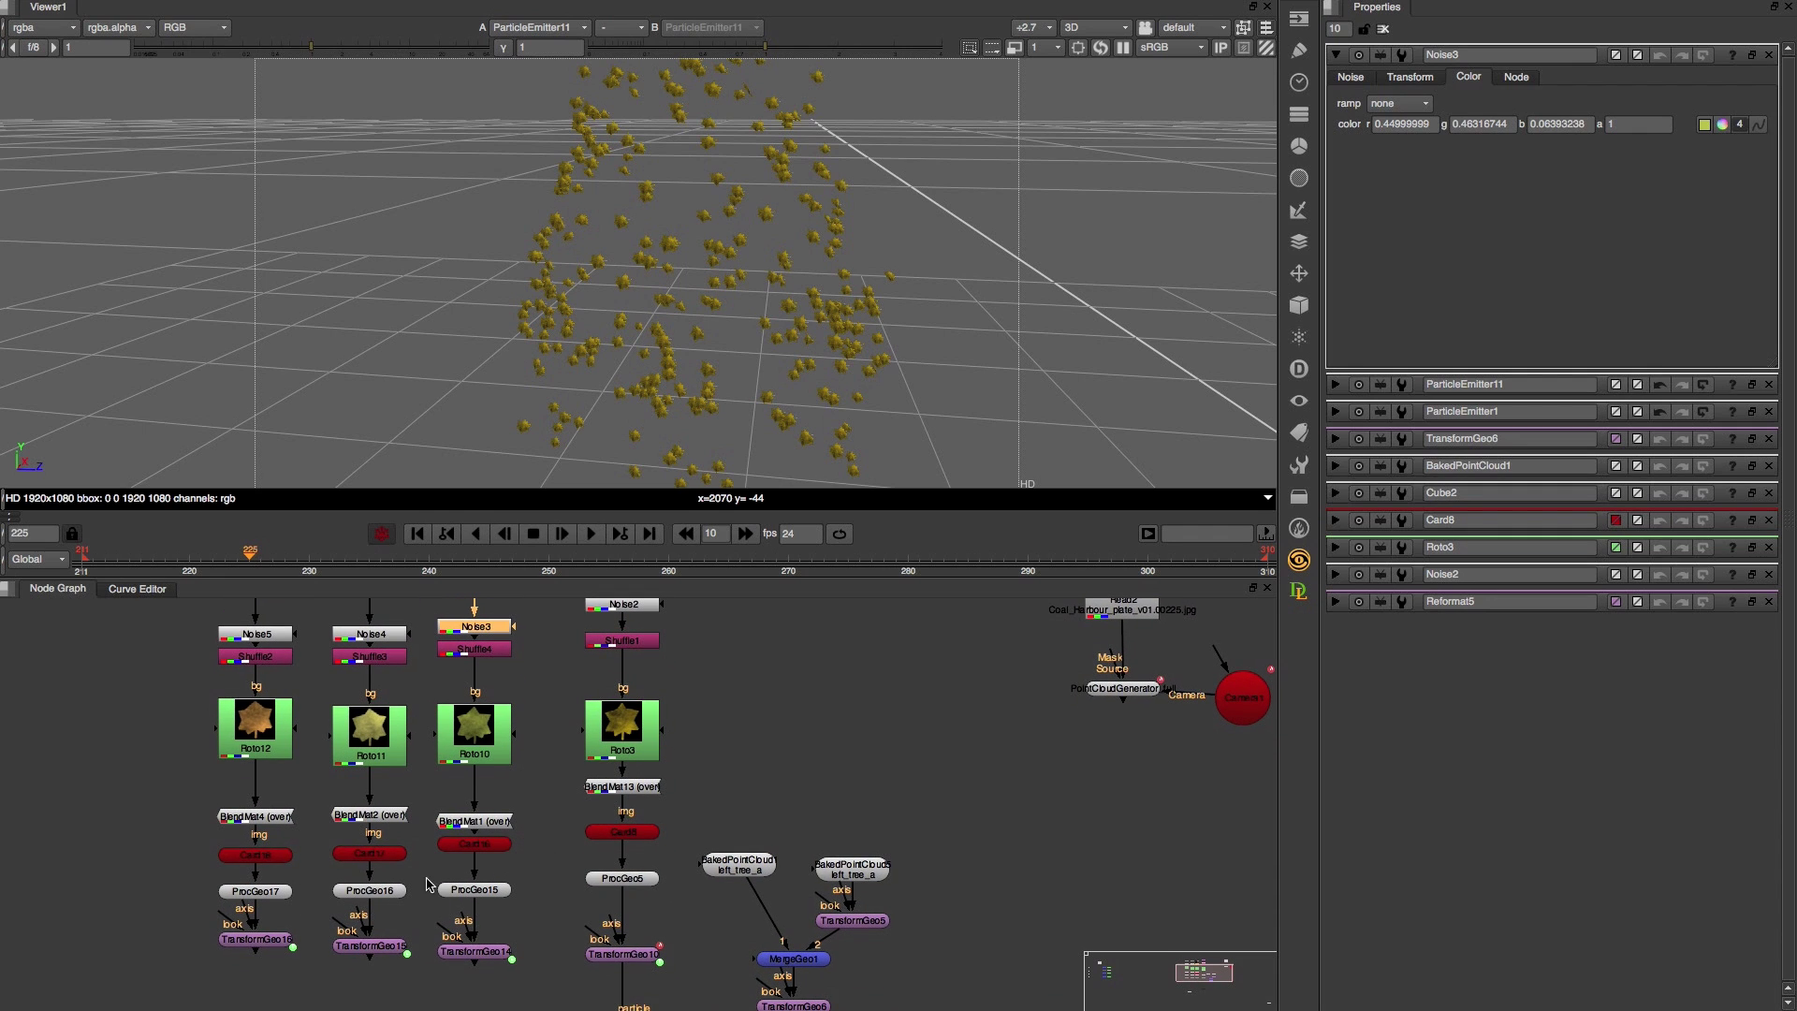
pyautogui.doubleClick(481, 955)
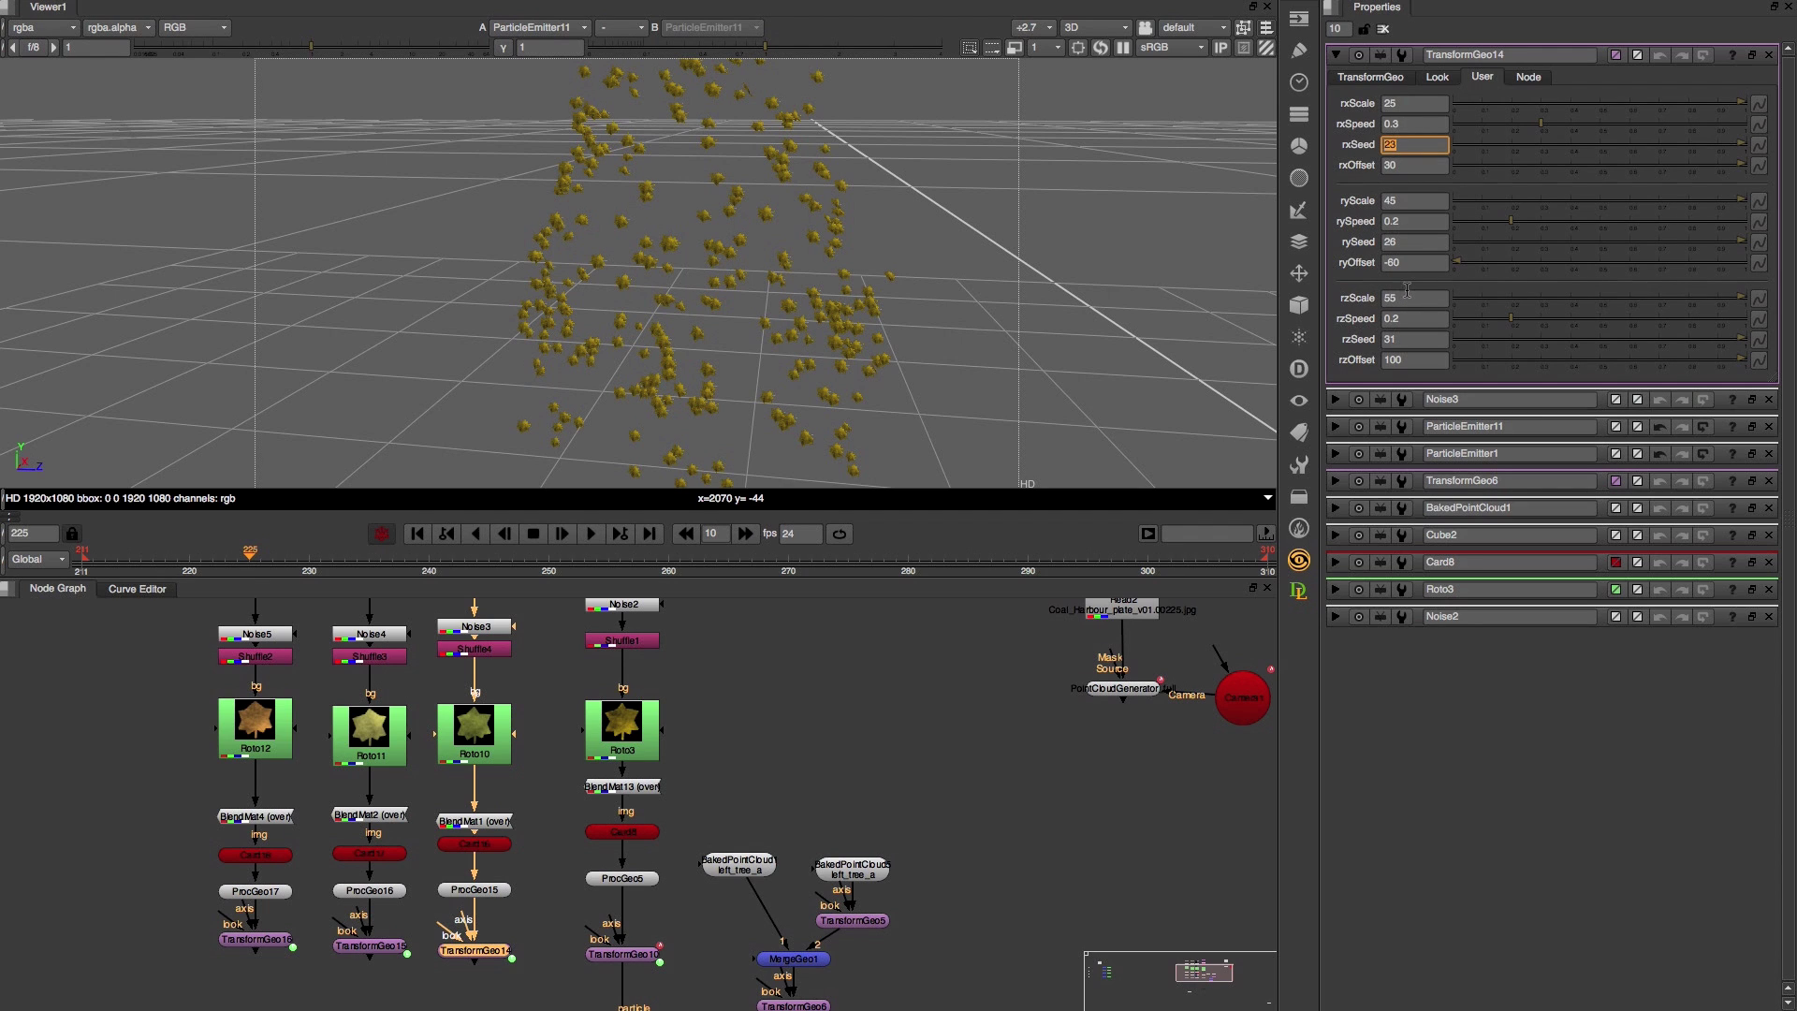
pyautogui.doubleClick(1409, 241)
# - Connect the Roto10, Roto11 and Roto12 leaf branches to additional particle inputs of ParticleEmitter11 and play the animation
pyautogui.moveTo(499, 896); pyautogui.dragTo(526, 764, button='middle')
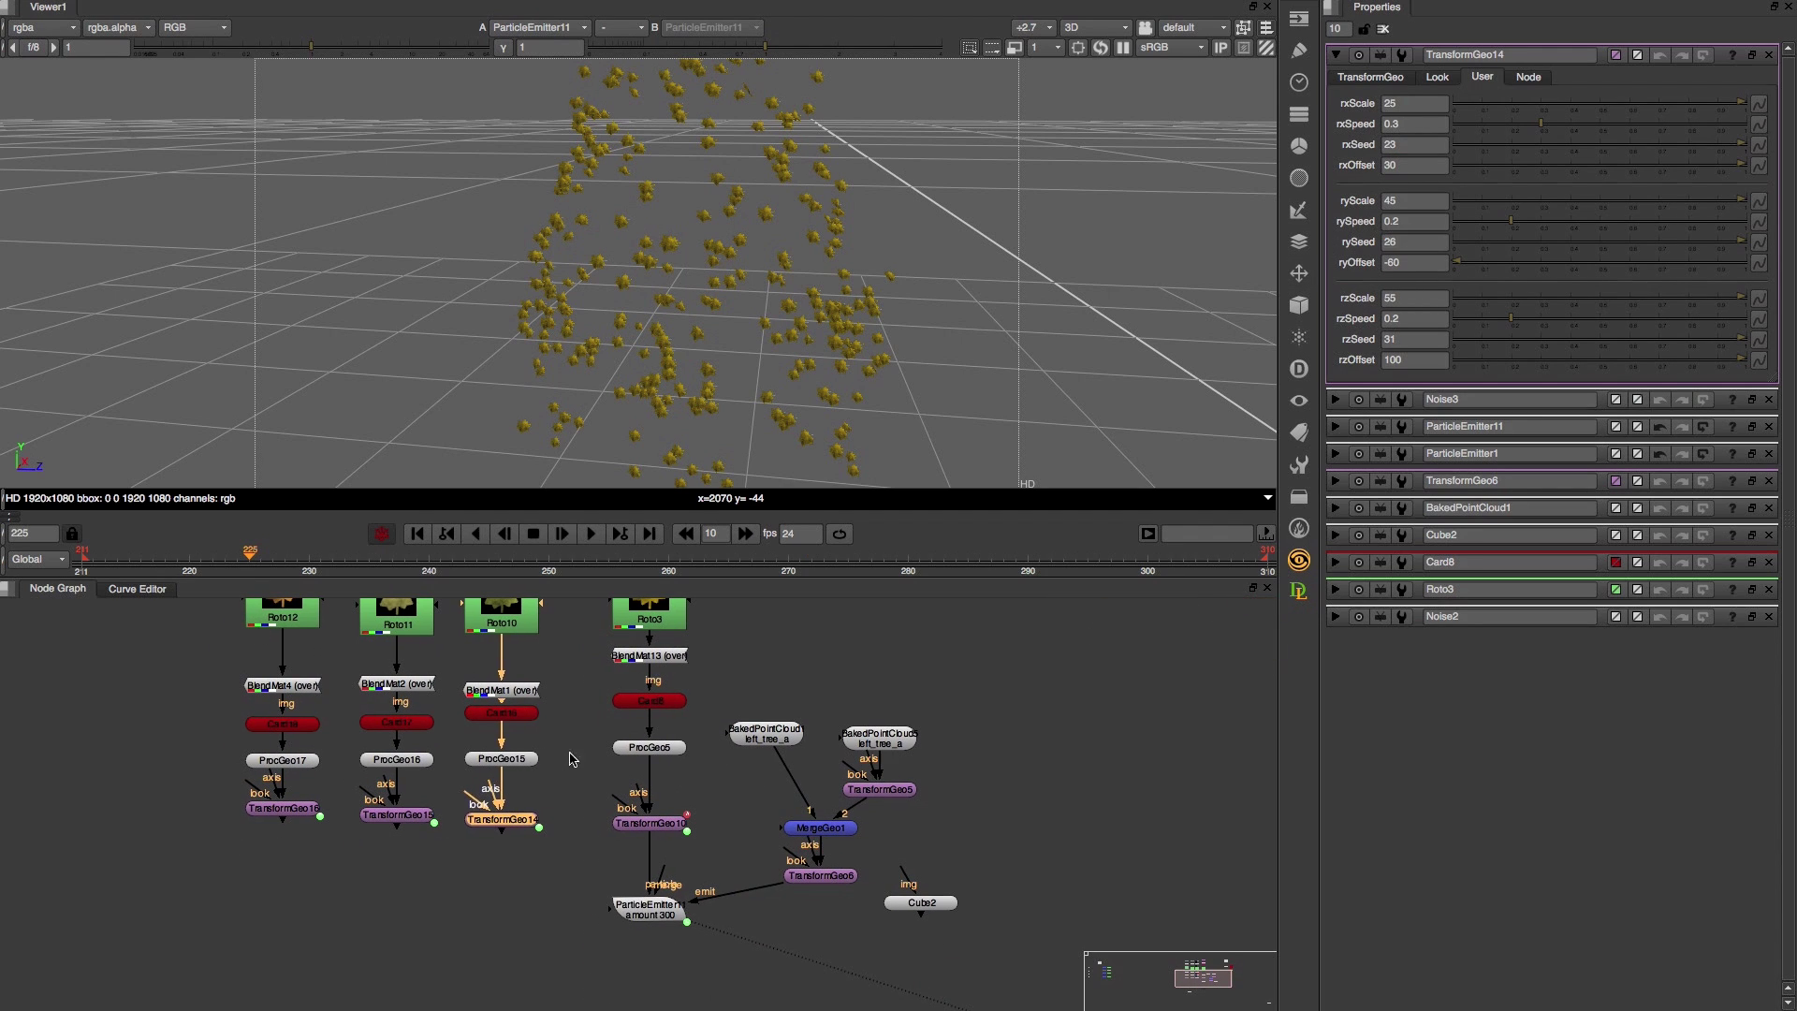
pyautogui.click(572, 763)
pyautogui.moveTo(614, 913); pyautogui.dragTo(514, 828)
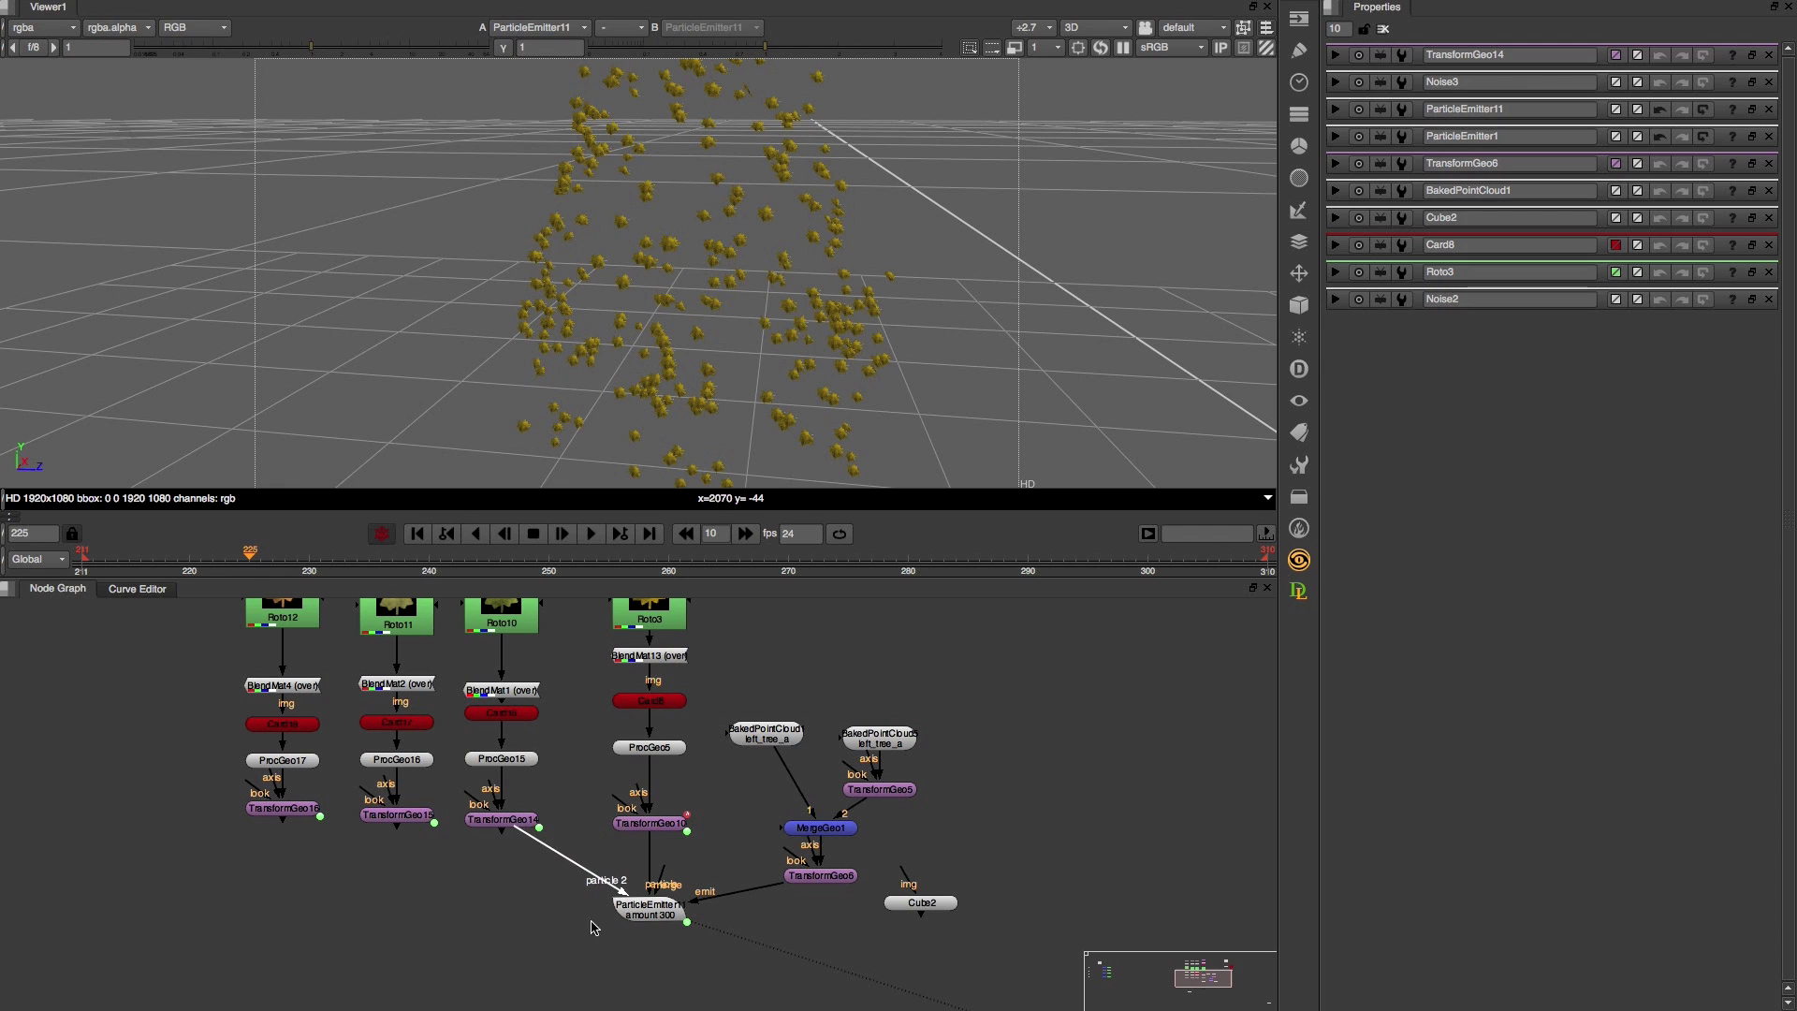
pyautogui.moveTo(610, 914); pyautogui.dragTo(382, 817)
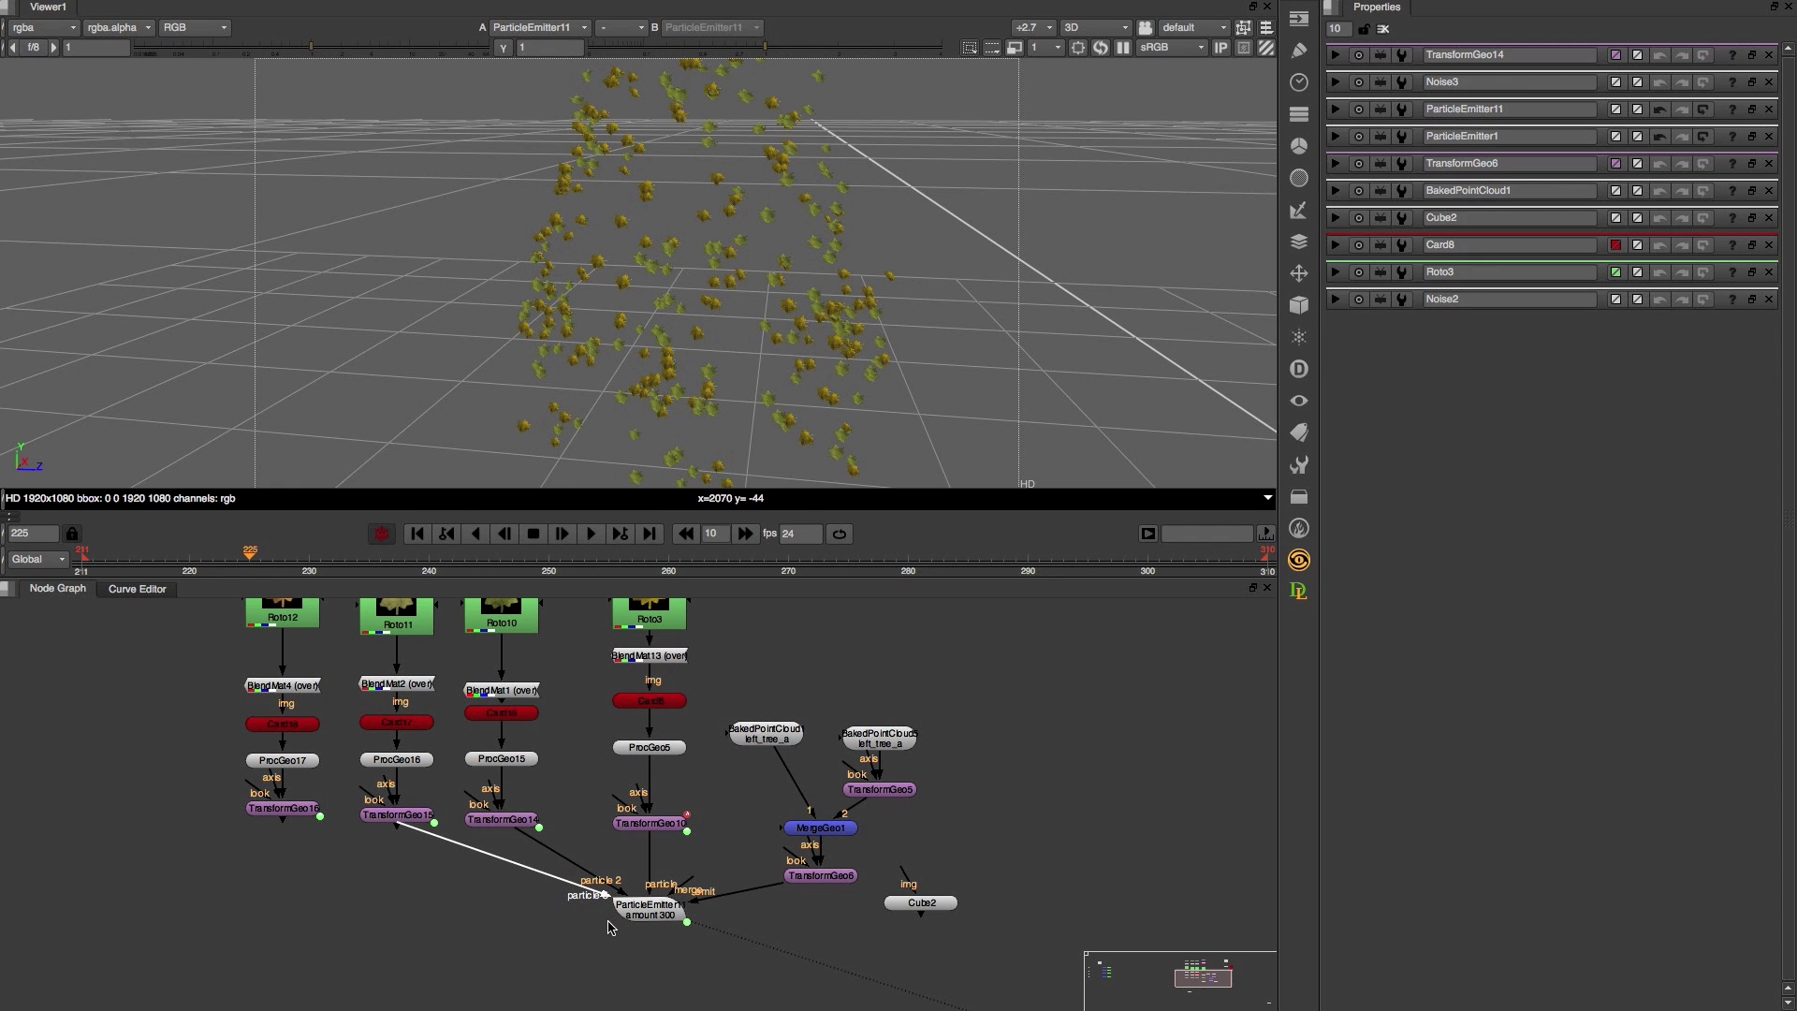
pyautogui.moveTo(609, 917); pyautogui.dragTo(278, 816)
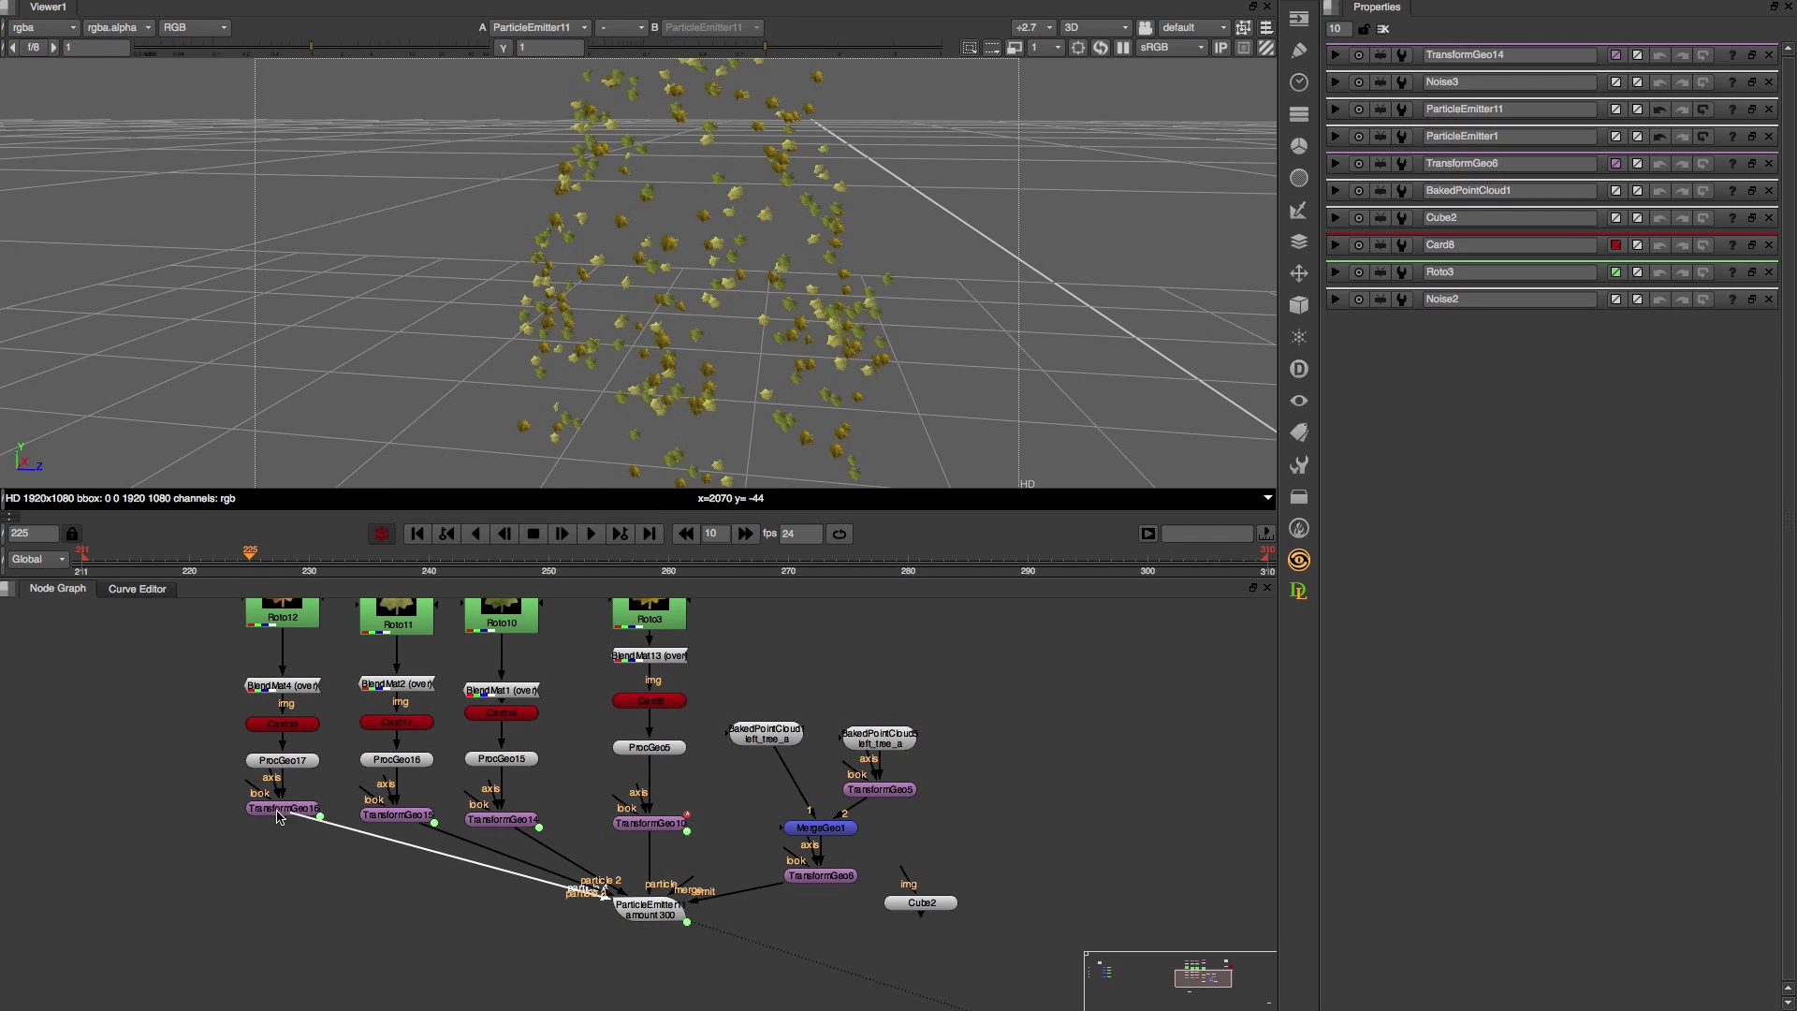
pyautogui.click(590, 534)
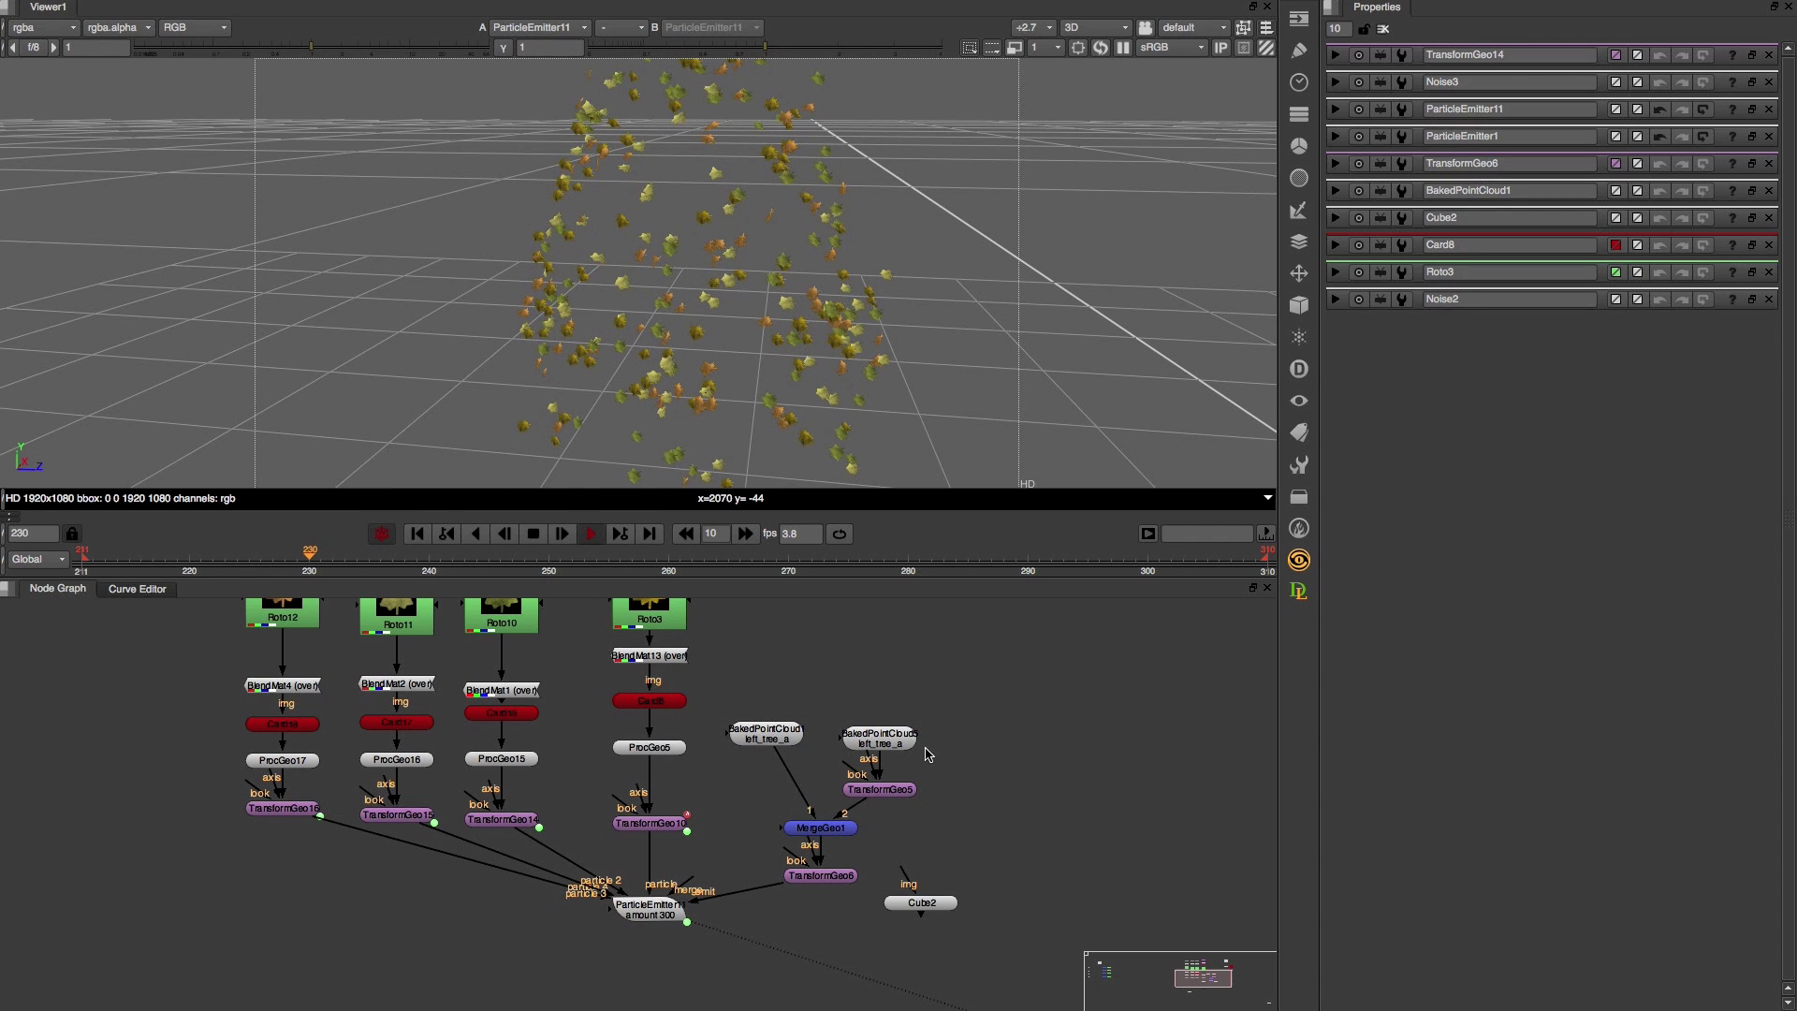